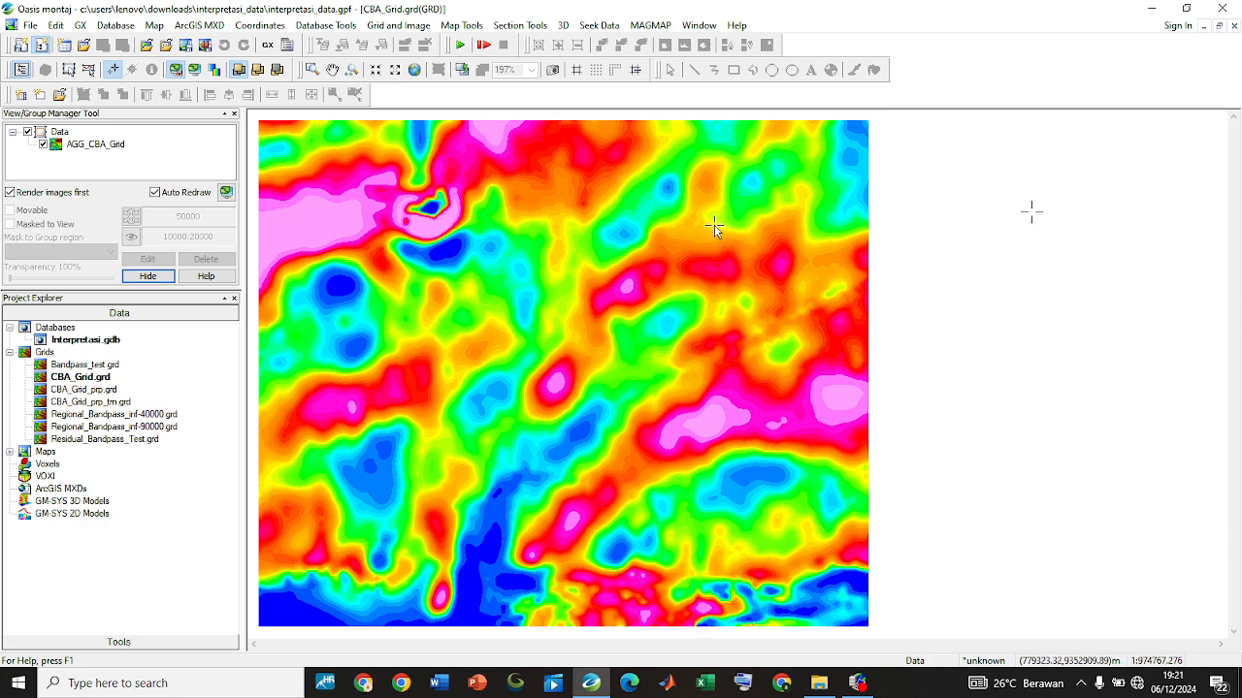
{"action": "double_click", "coordinate": [81, 380]}
{"action": "left_click", "coordinate": [650, 29]}
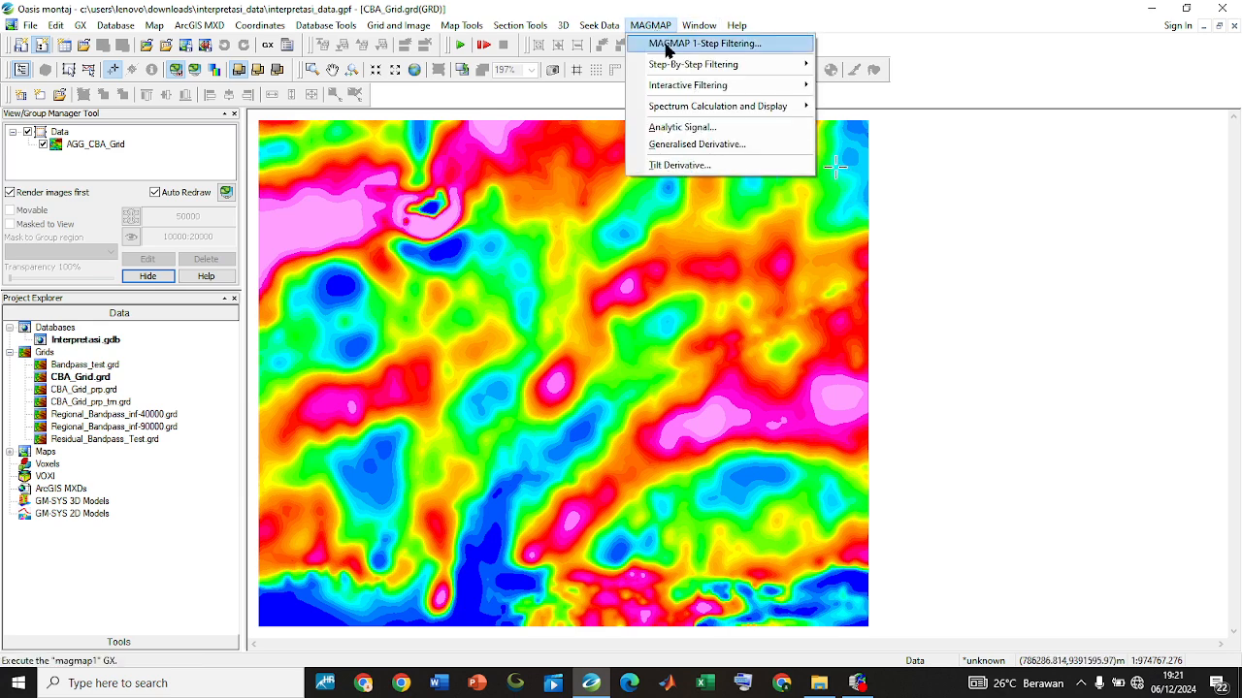
{"action": "left_click", "coordinate": [667, 50]}
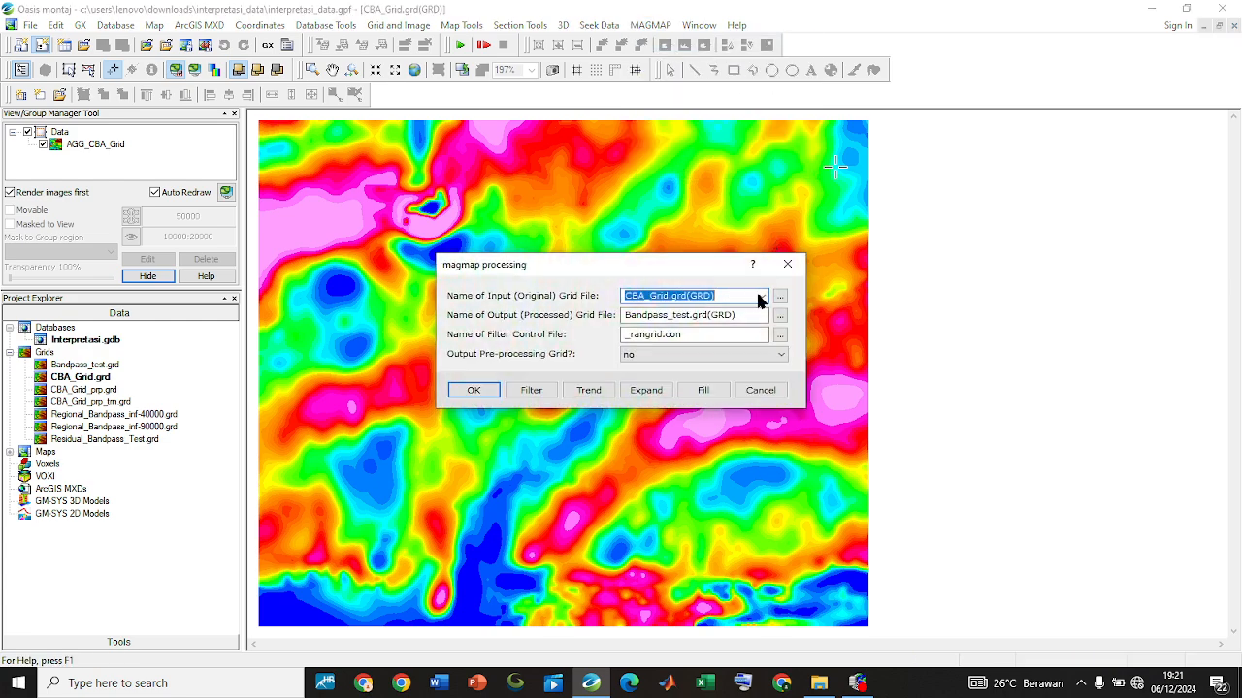
{"action": "left_click_drag", "start_coordinate": [705, 272], "coordinate": [1001, 170]}
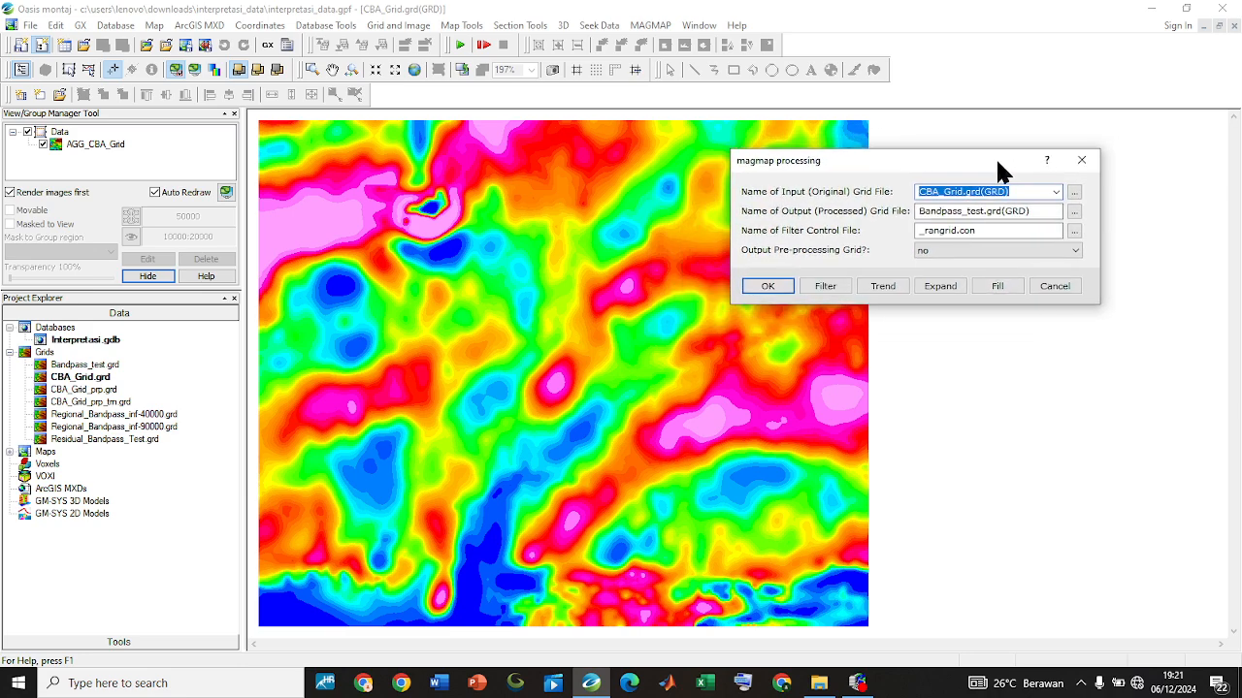
{"action": "left_click", "coordinate": [958, 193]}
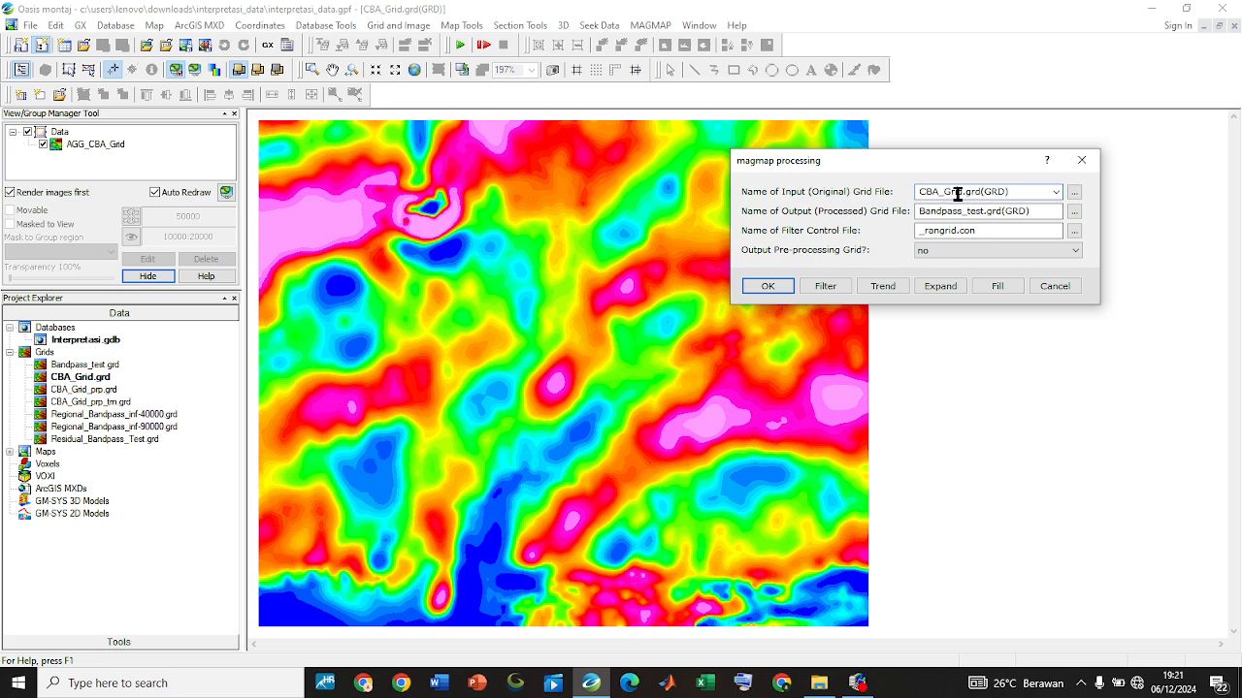
{"action": "left_click", "coordinate": [1080, 161]}
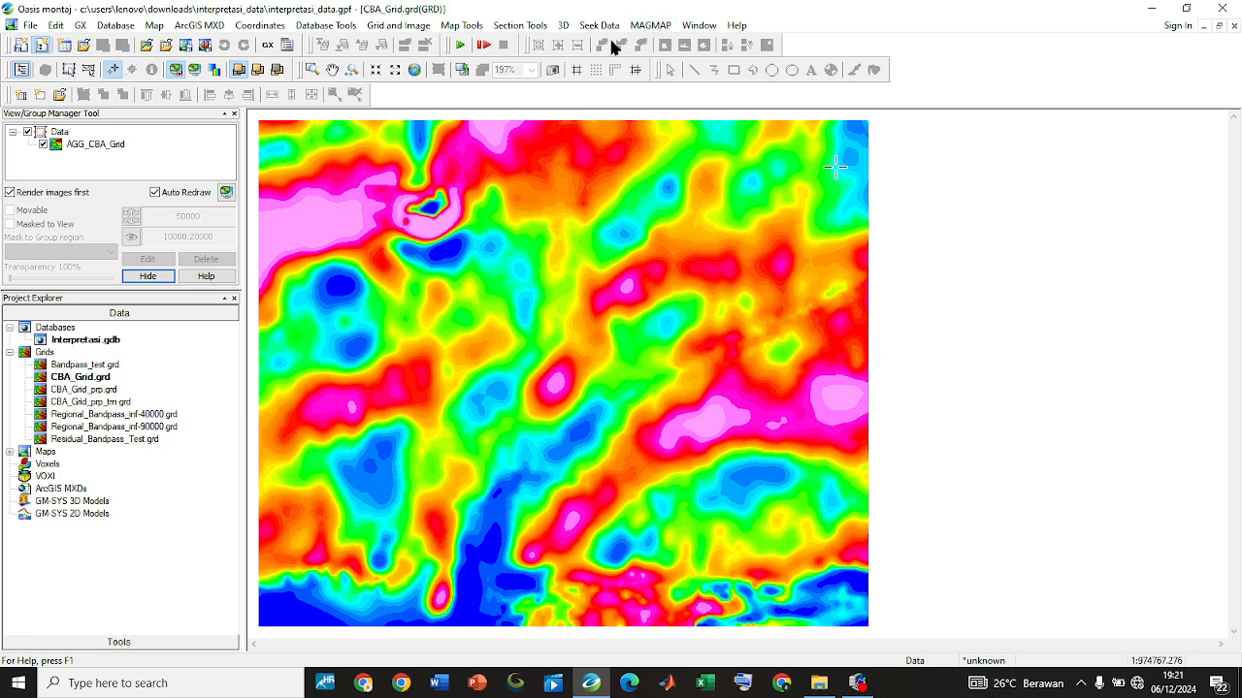
Load the magmap.omn menu file to make the MAGMAP tools available
{"action": "left_click", "coordinate": [82, 27]}
{"action": "left_click", "coordinate": [116, 43]}
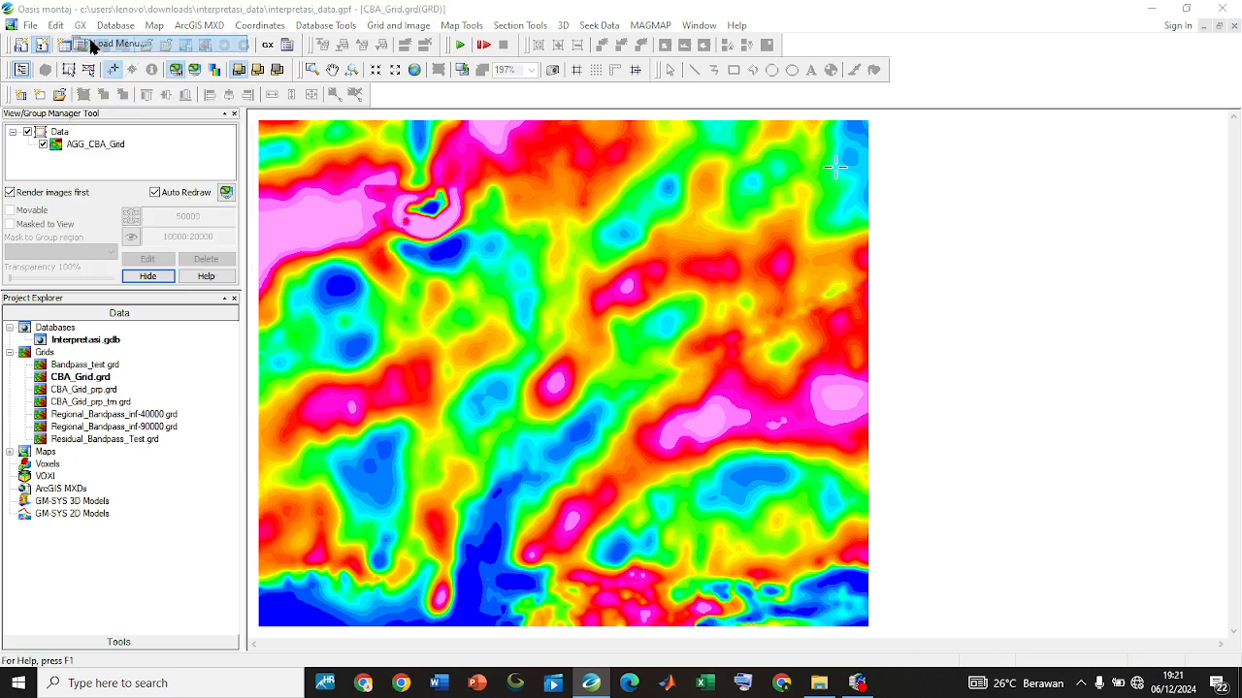
{"action": "type", "text": "mag"}
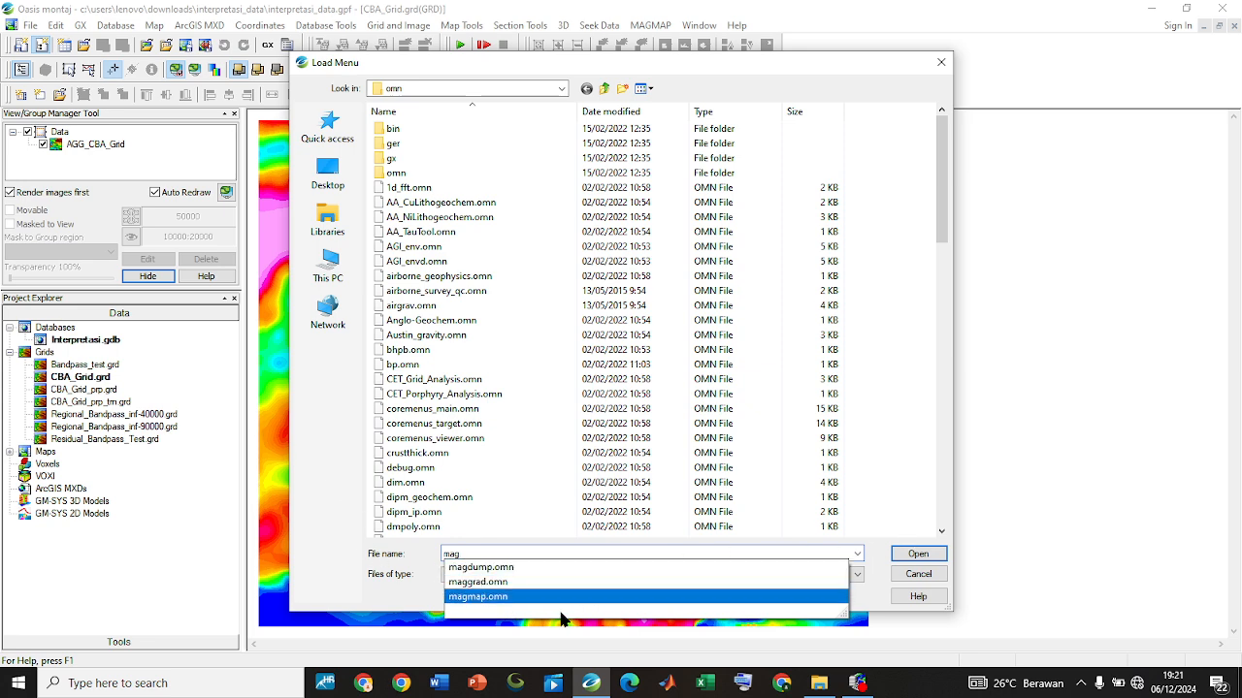
{"action": "left_click", "coordinate": [530, 597]}
{"action": "left_click", "coordinate": [921, 556]}
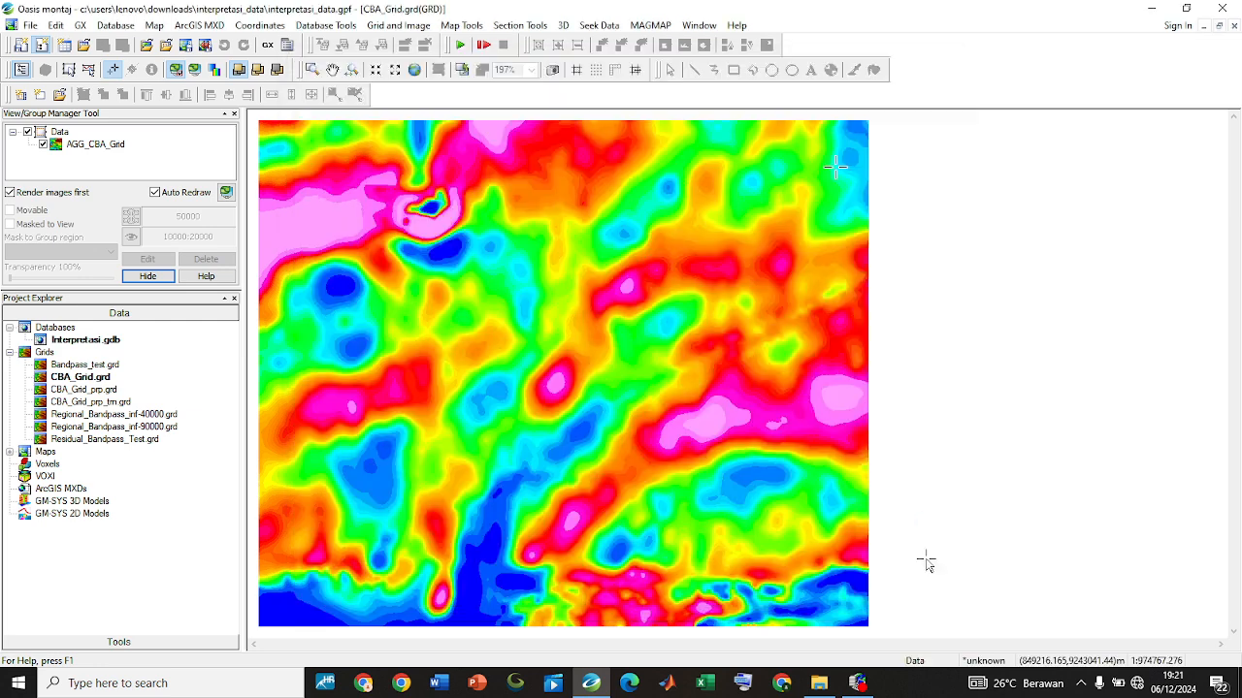
Set up MAGMAP 1-Step Filtering with CBA_Grid.grd as the input grid and Upward_5000 as the output grid
{"action": "left_click", "coordinate": [665, 27]}
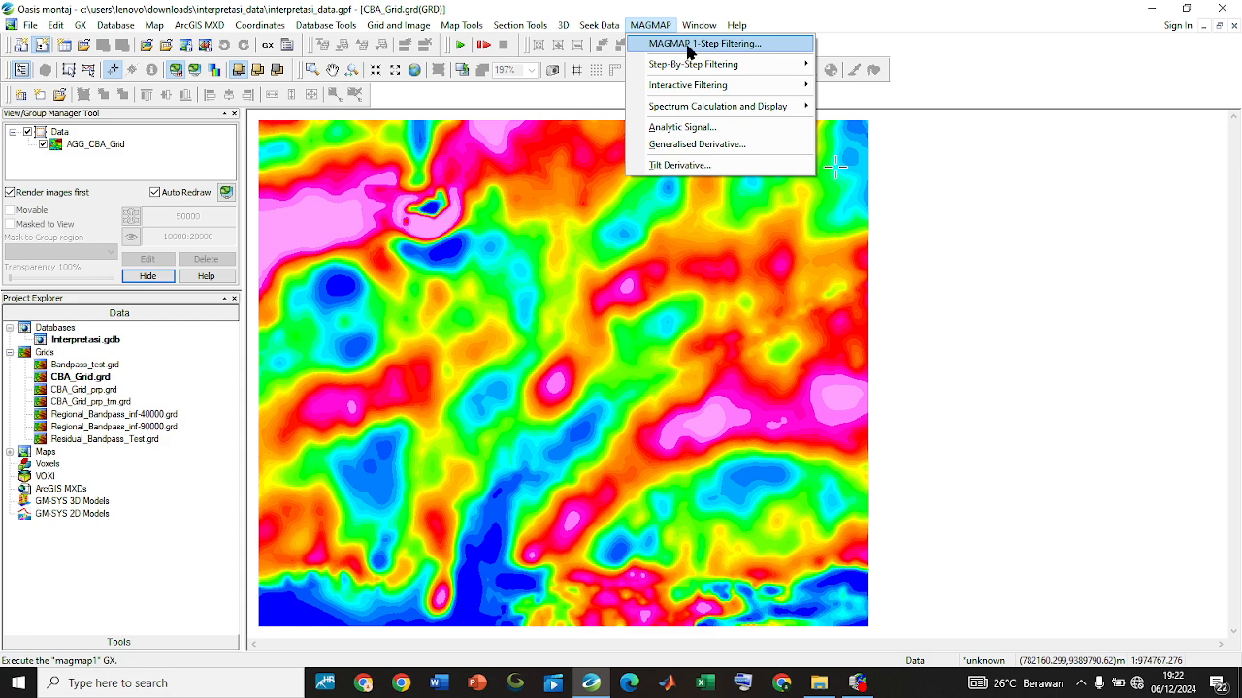
{"action": "left_click", "coordinate": [688, 44]}
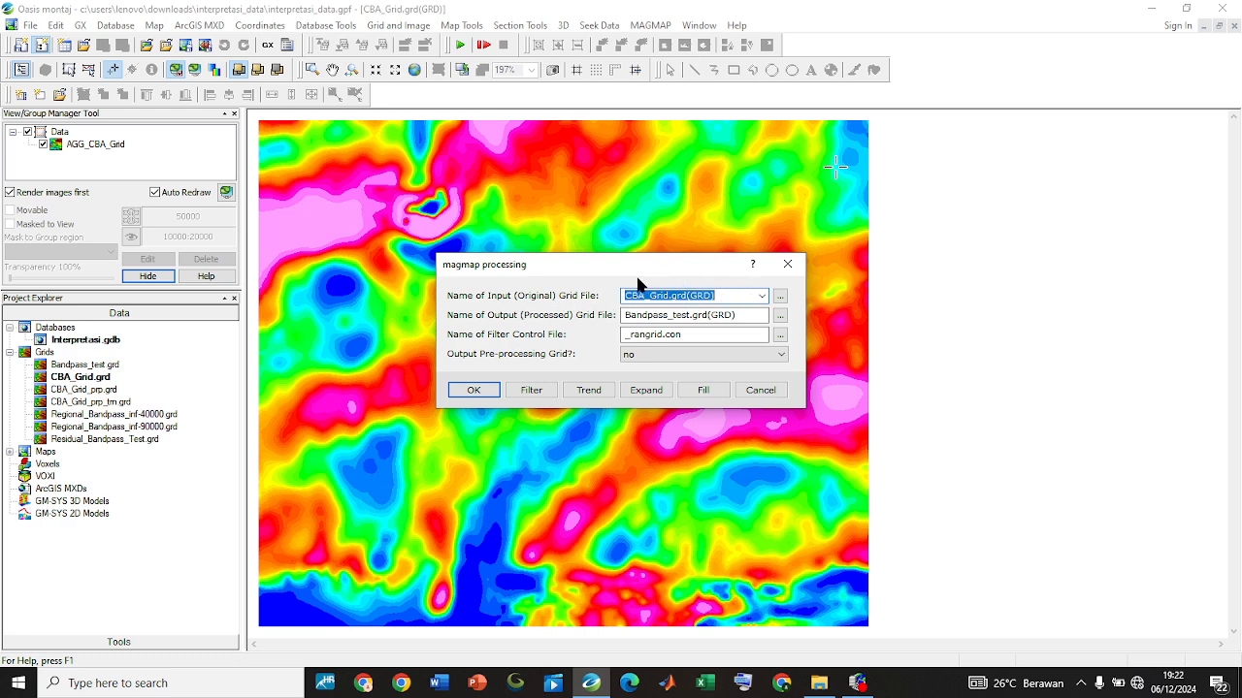
{"action": "left_click", "coordinate": [683, 296]}
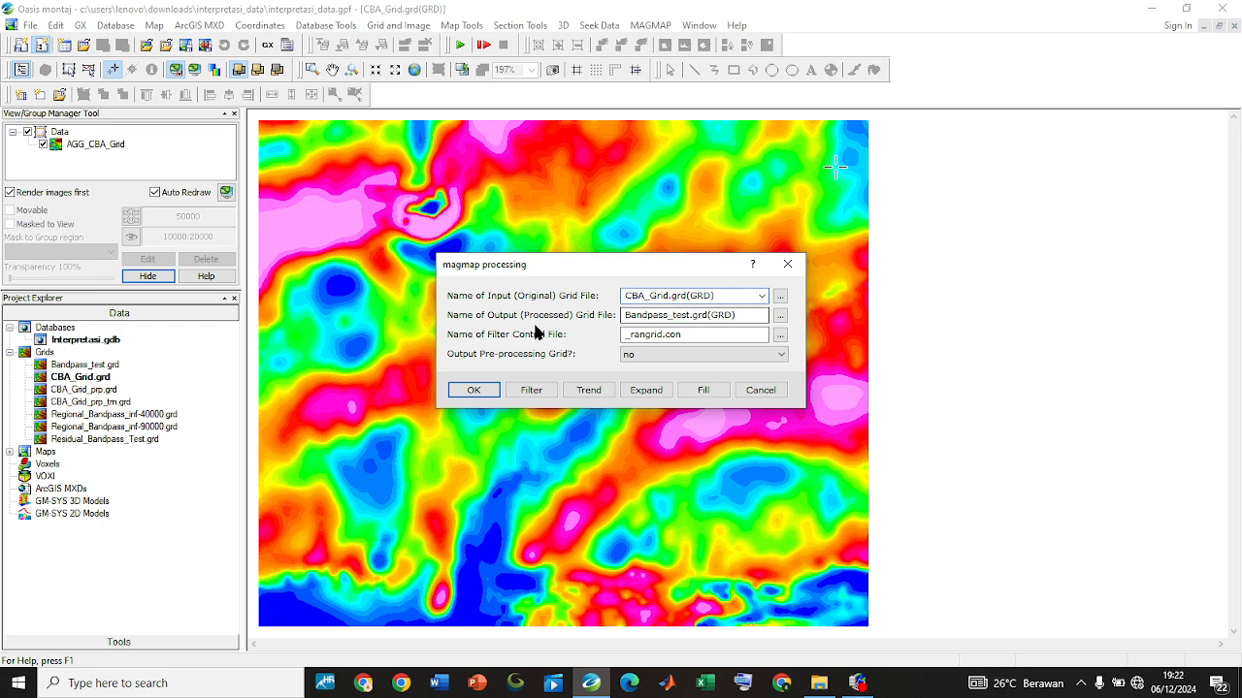
{"action": "left_click_drag", "start_coordinate": [746, 319], "coordinate": [550, 330]}
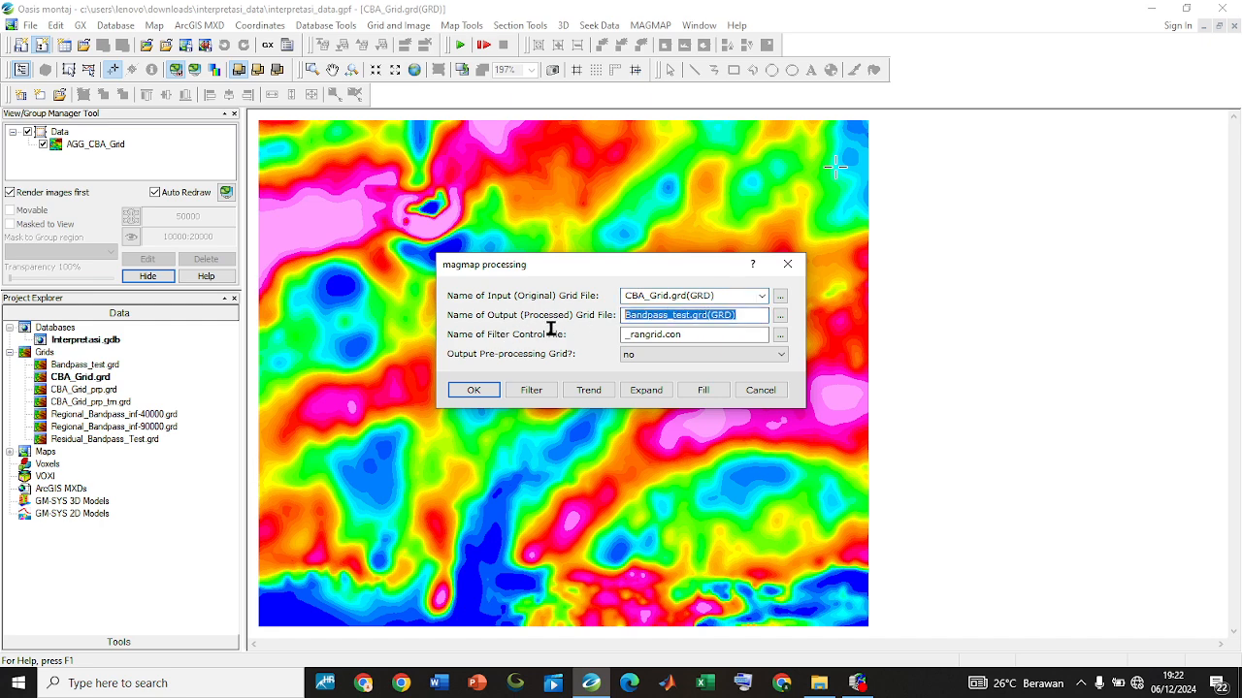
{"action": "type", "text": "Upward_5000"}
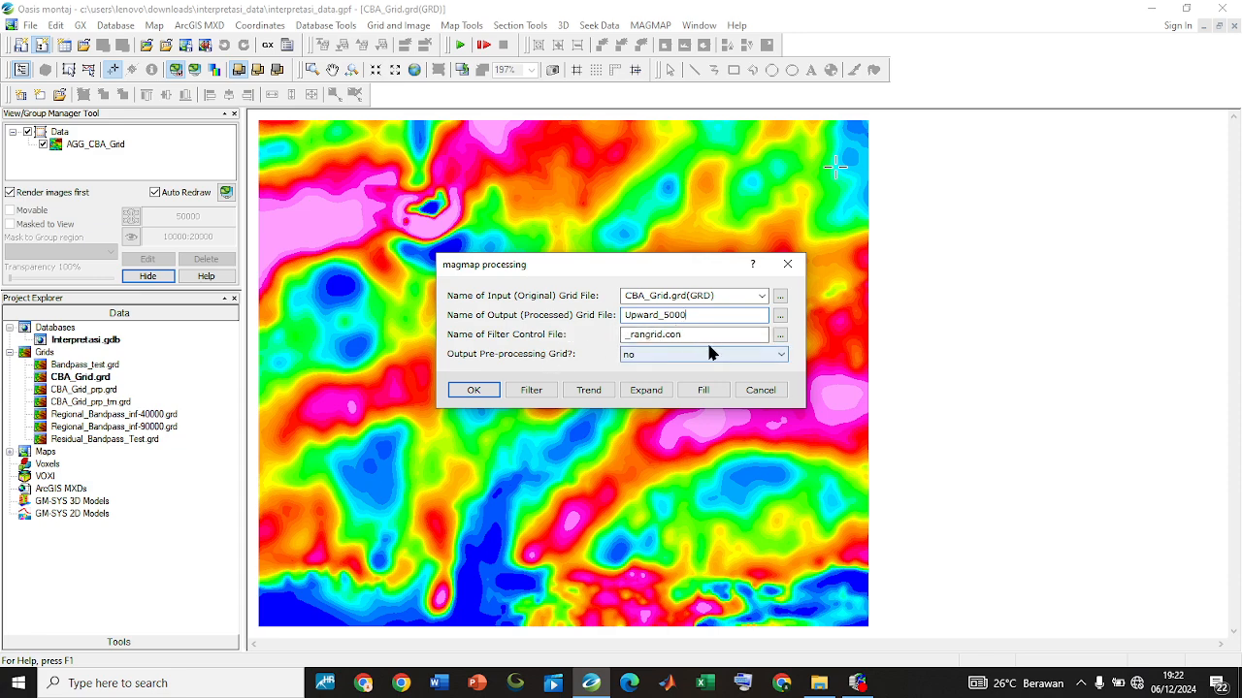
Choose _rangrid.con as the filter control file and keep the pre-processing grid output at no
{"action": "left_click", "coordinate": [760, 334]}
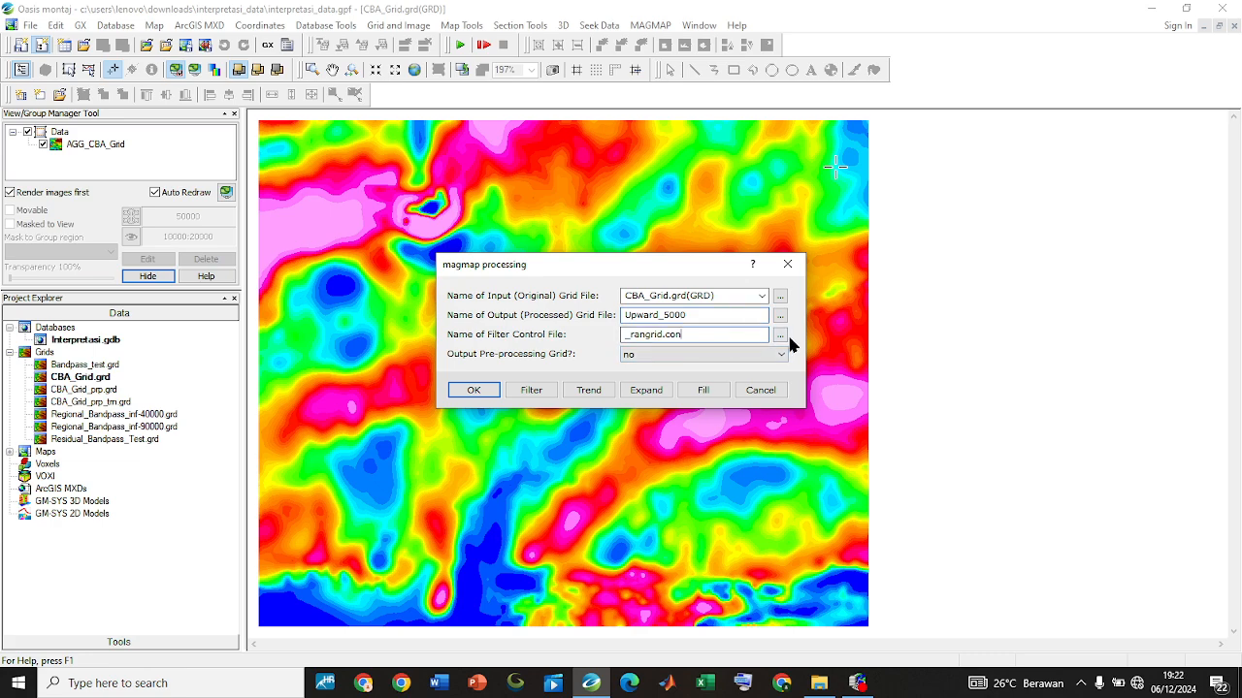
{"action": "left_click", "coordinate": [780, 335]}
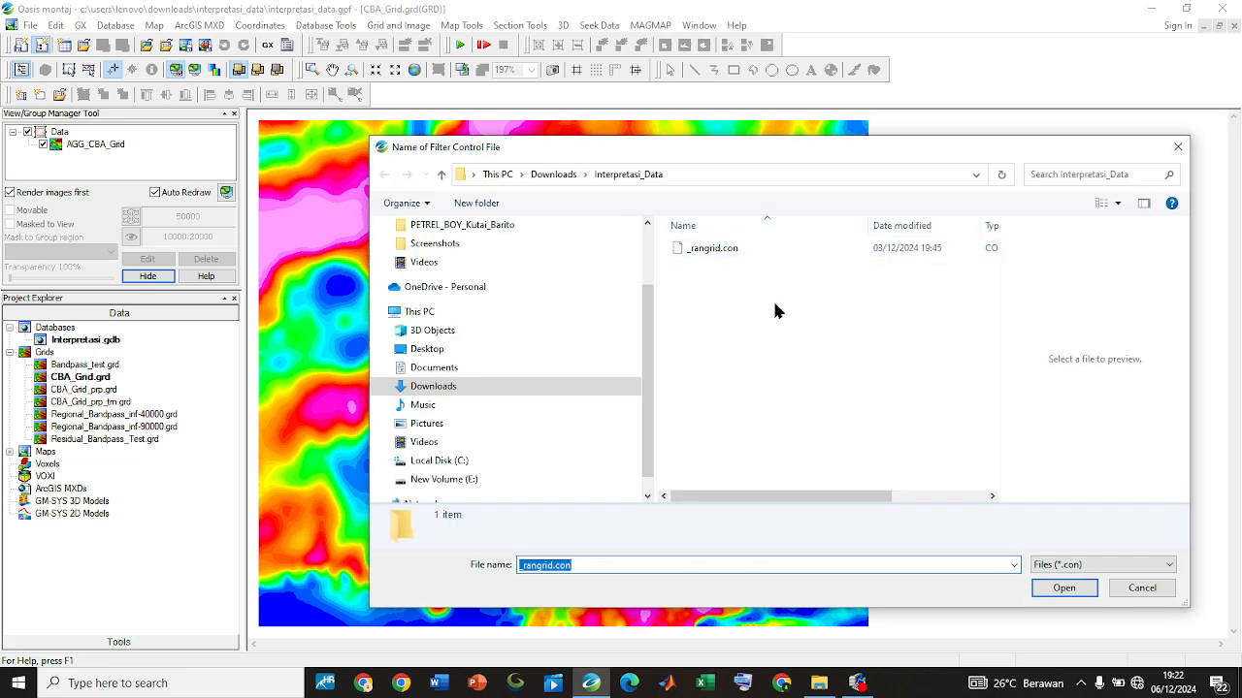
{"action": "left_click", "coordinate": [1064, 588]}
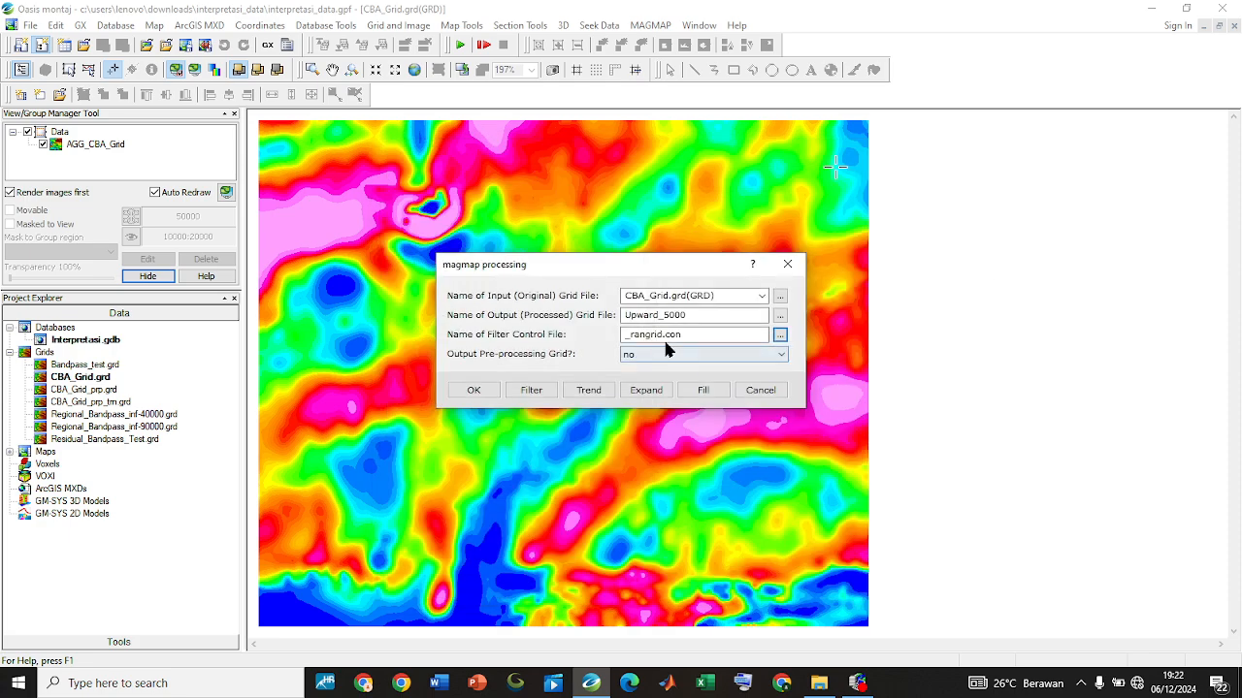
{"action": "left_click", "coordinate": [629, 357]}
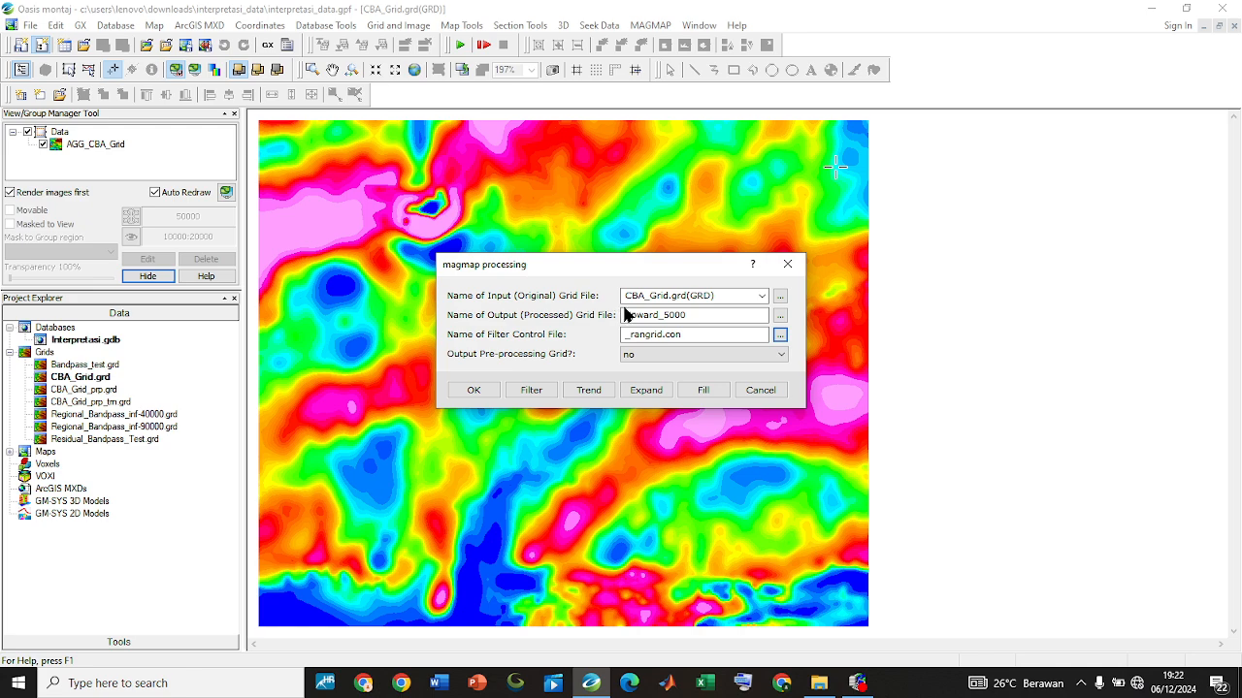
Set Filter 1 to Upward continuation with a distance of 5000 and run the MAGMAP processing
{"action": "left_click", "coordinate": [529, 390]}
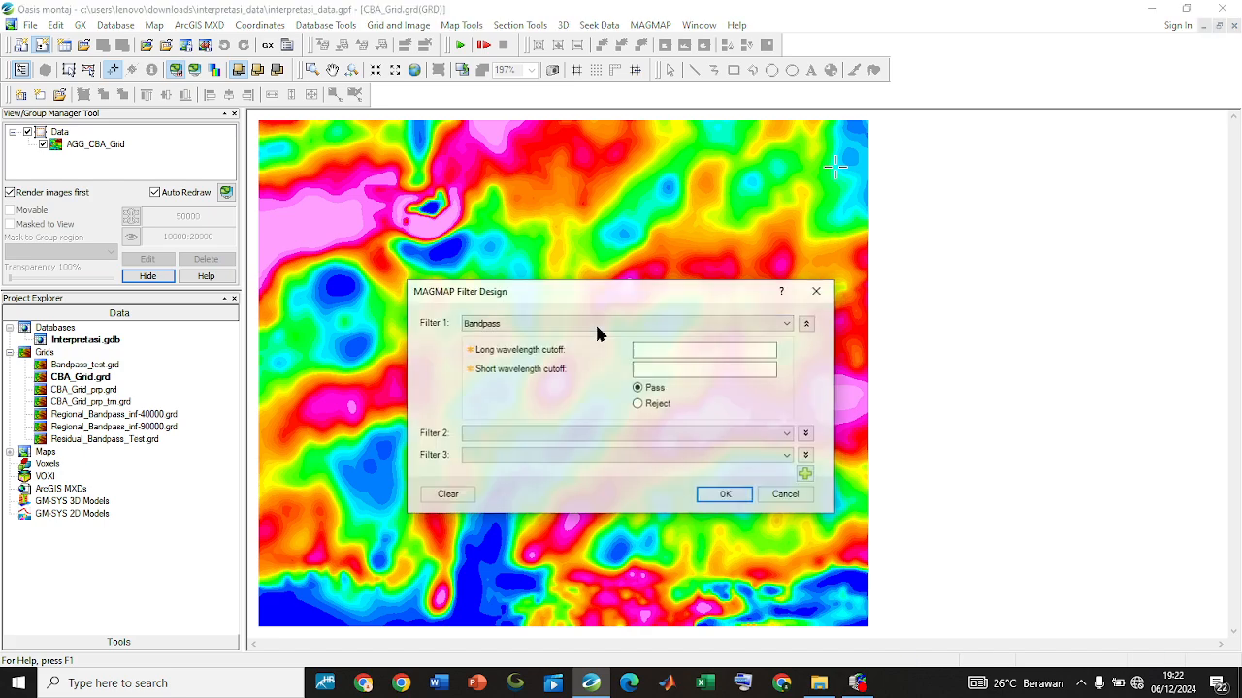
{"action": "left_click", "coordinate": [597, 323]}
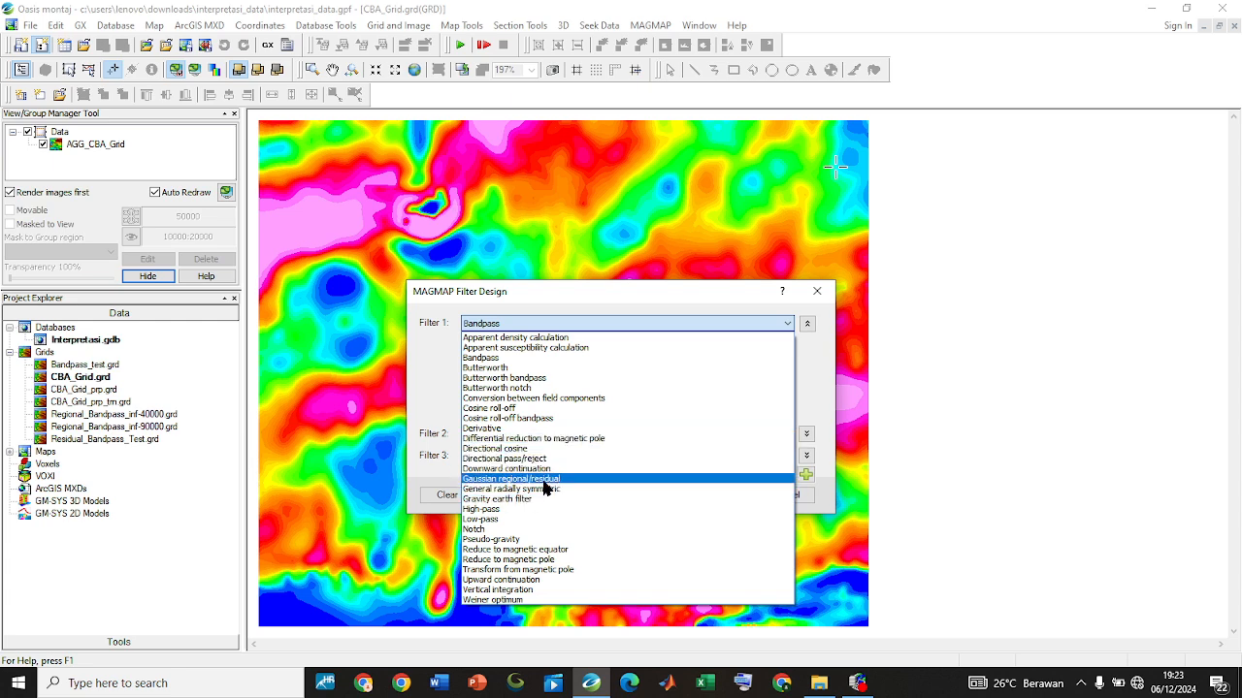
{"action": "left_click", "coordinate": [521, 580]}
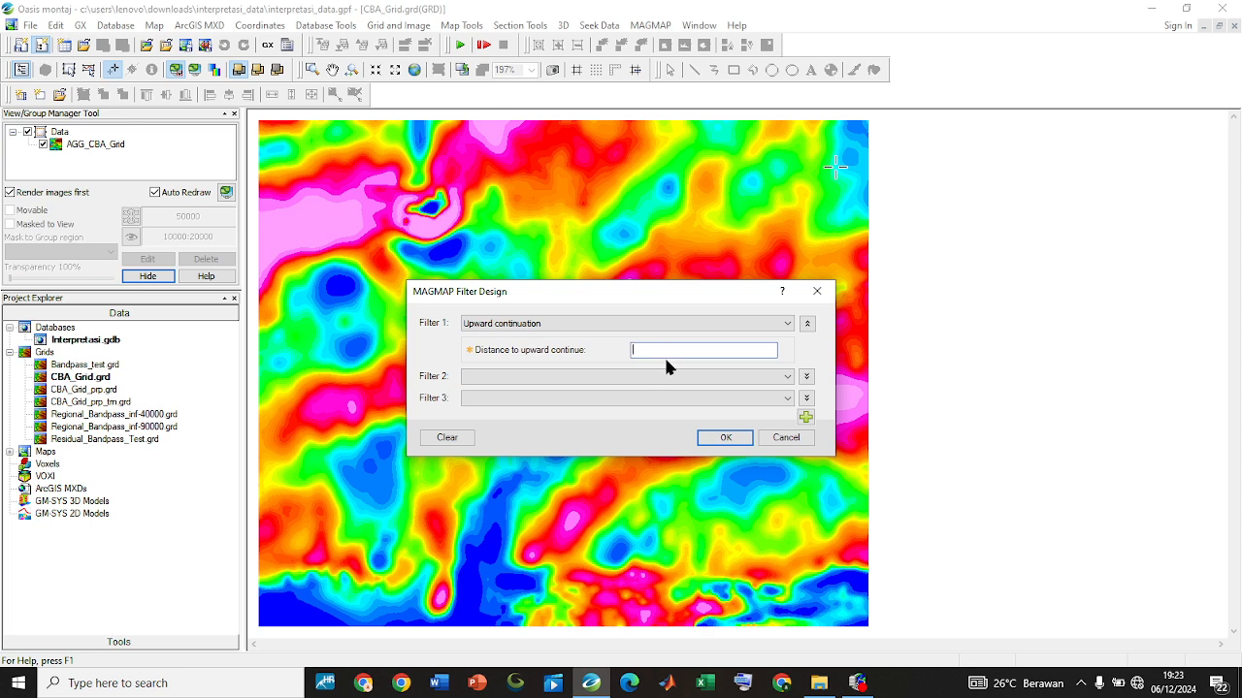
{"action": "type", "text": "5000"}
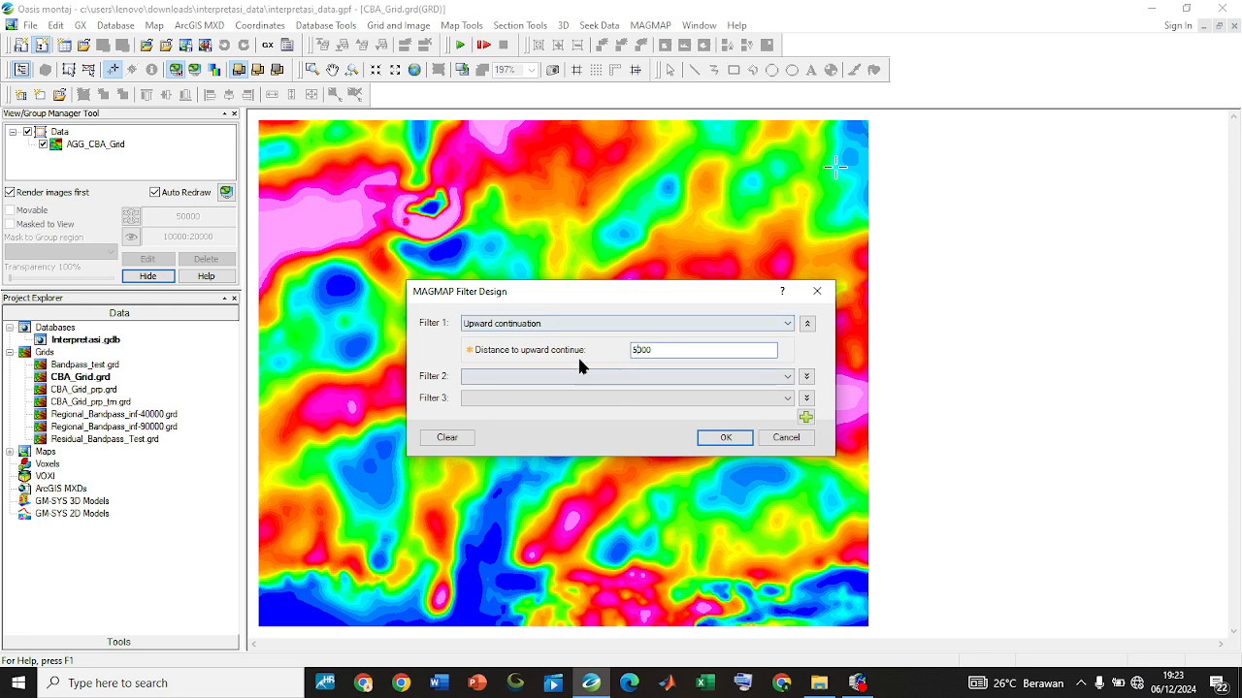
{"action": "left_click", "coordinate": [714, 433]}
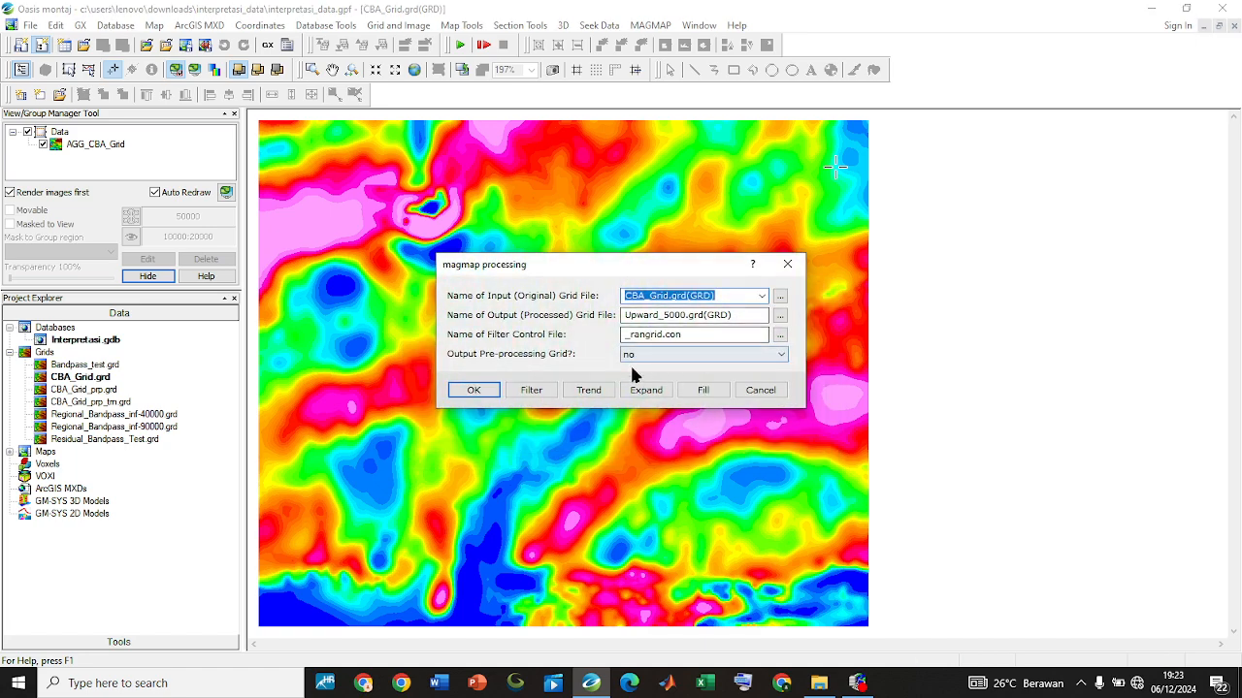
{"action": "left_click", "coordinate": [473, 390]}
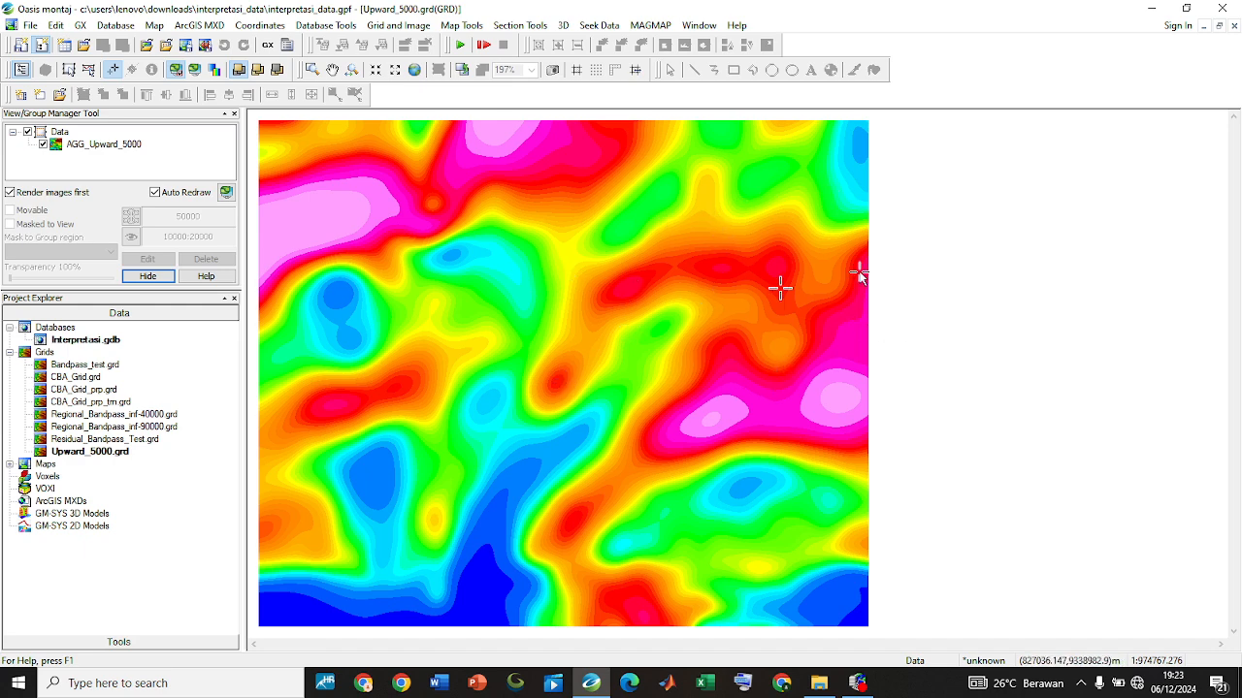
Run the Grid Math expression G0 = a-b with Upward_5000.grd assigned to b, CBA_Grid.grd as a and Residual_Bandpass_Test.grd as output
{"action": "left_click", "coordinate": [398, 25]}
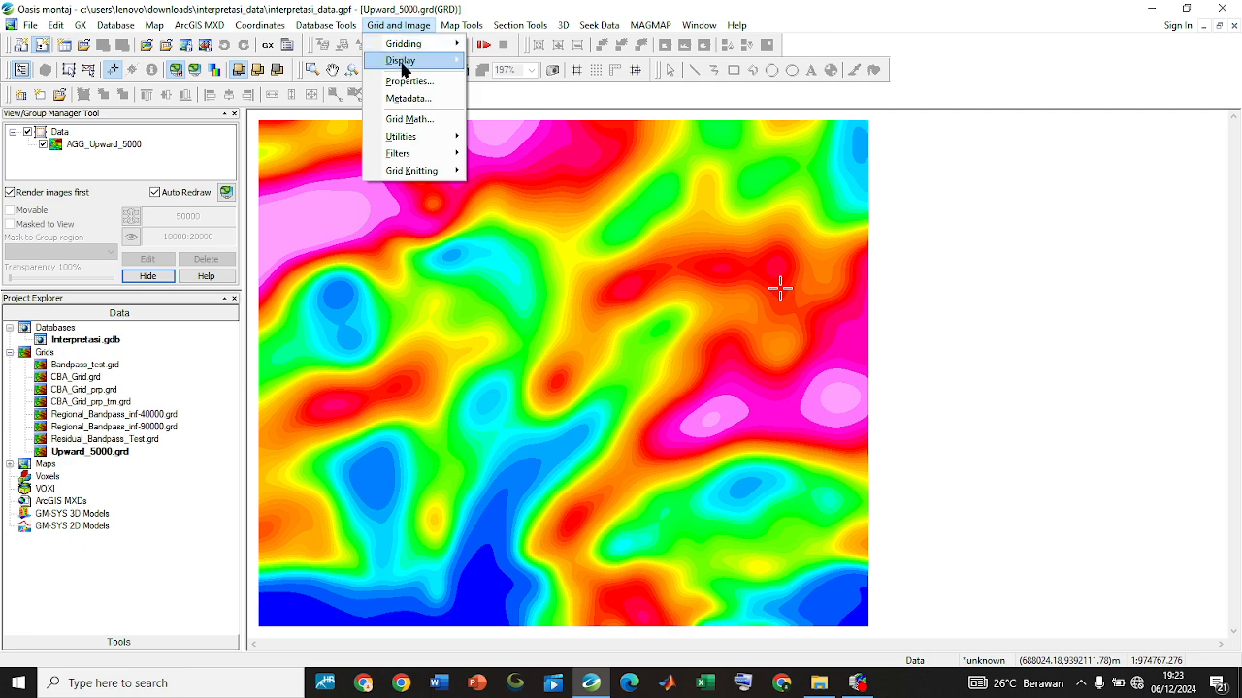
{"action": "left_click", "coordinate": [409, 120]}
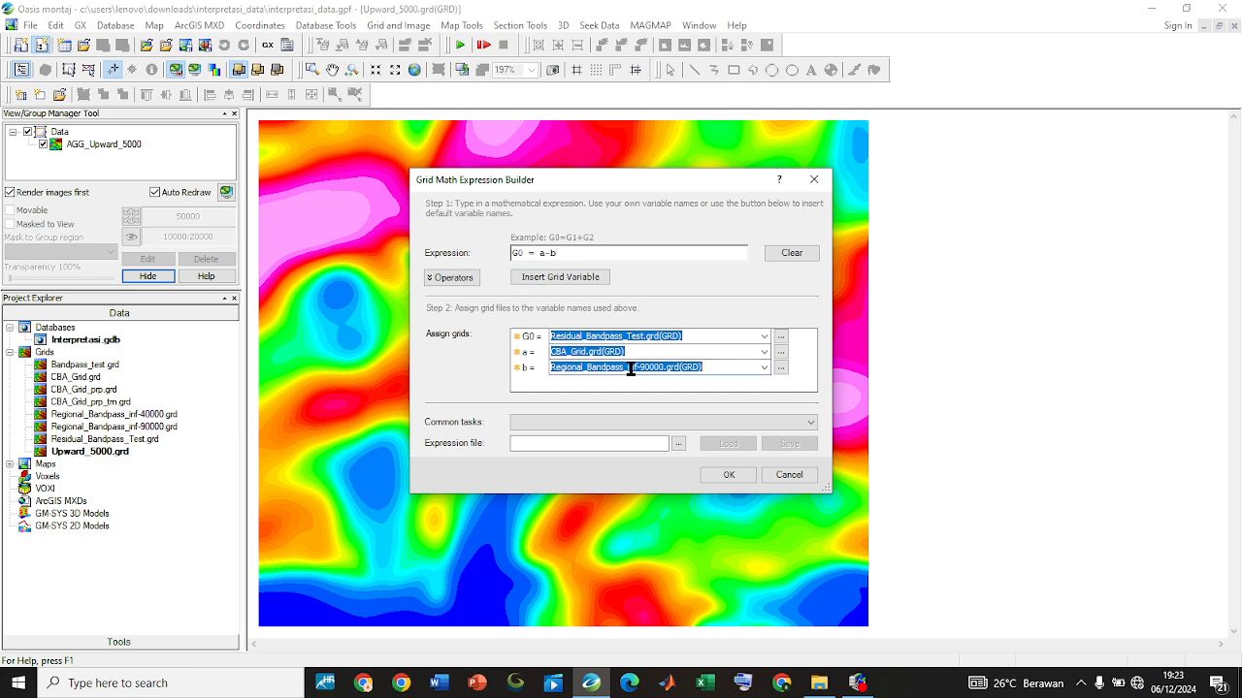
{"action": "left_click", "coordinate": [762, 366]}
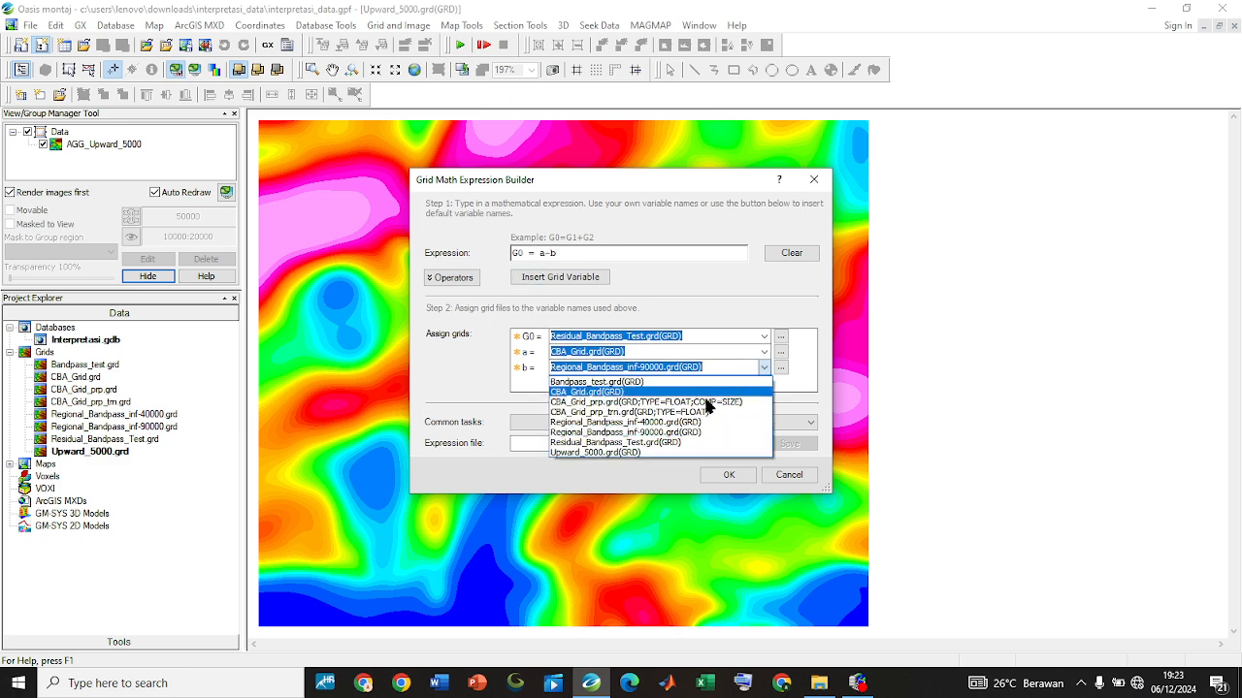
{"action": "left_click", "coordinate": [674, 452]}
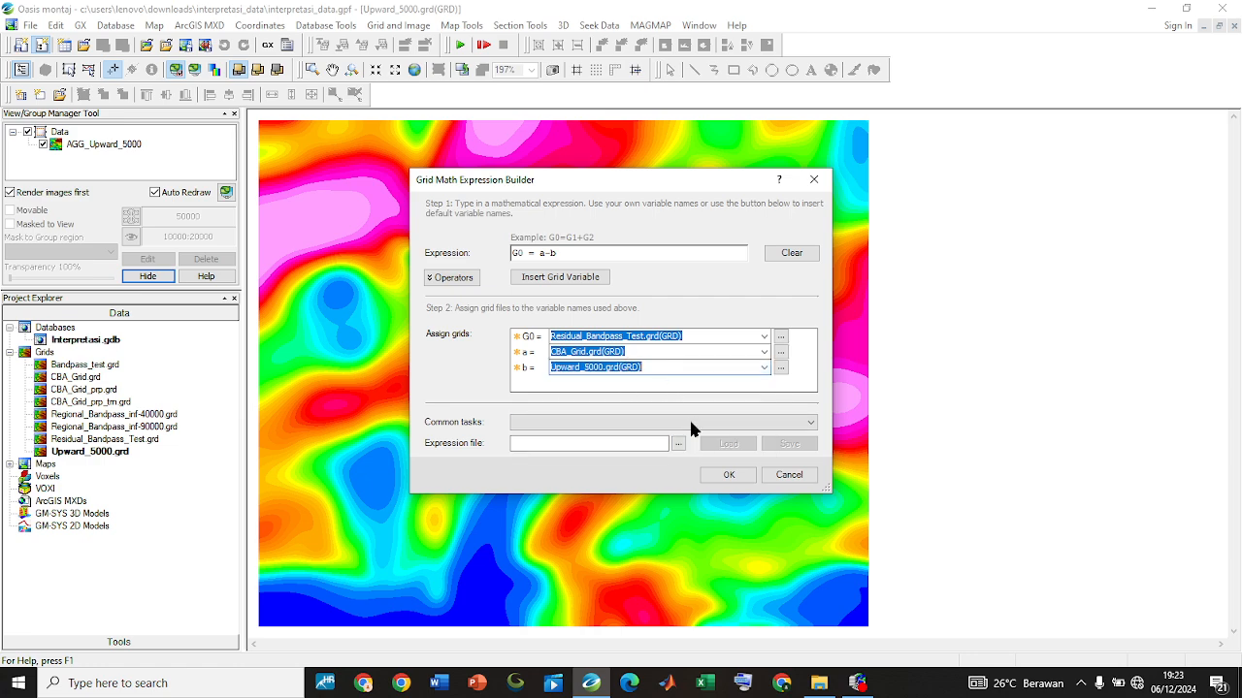
{"action": "left_click", "coordinate": [730, 476]}
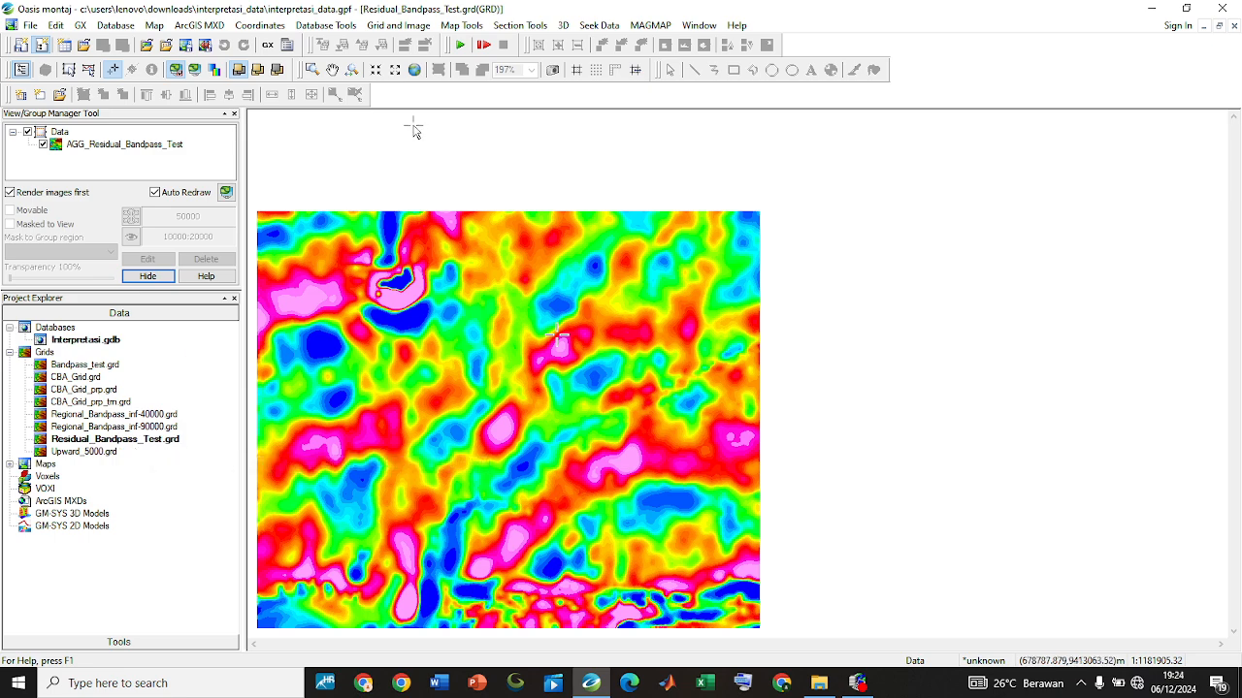
Rerun the Grid Math expression G0 = a-b with the output grid named Residual_Upward_5000
{"action": "left_click", "coordinate": [397, 26]}
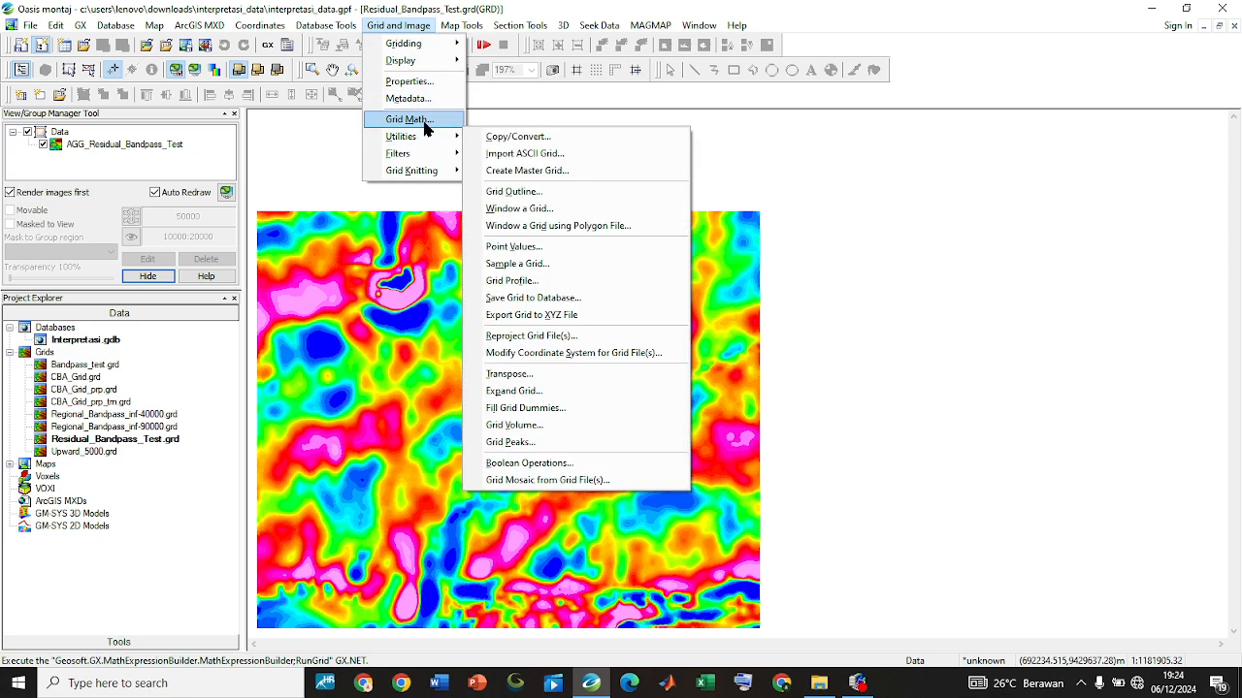
{"action": "left_click", "coordinate": [424, 121]}
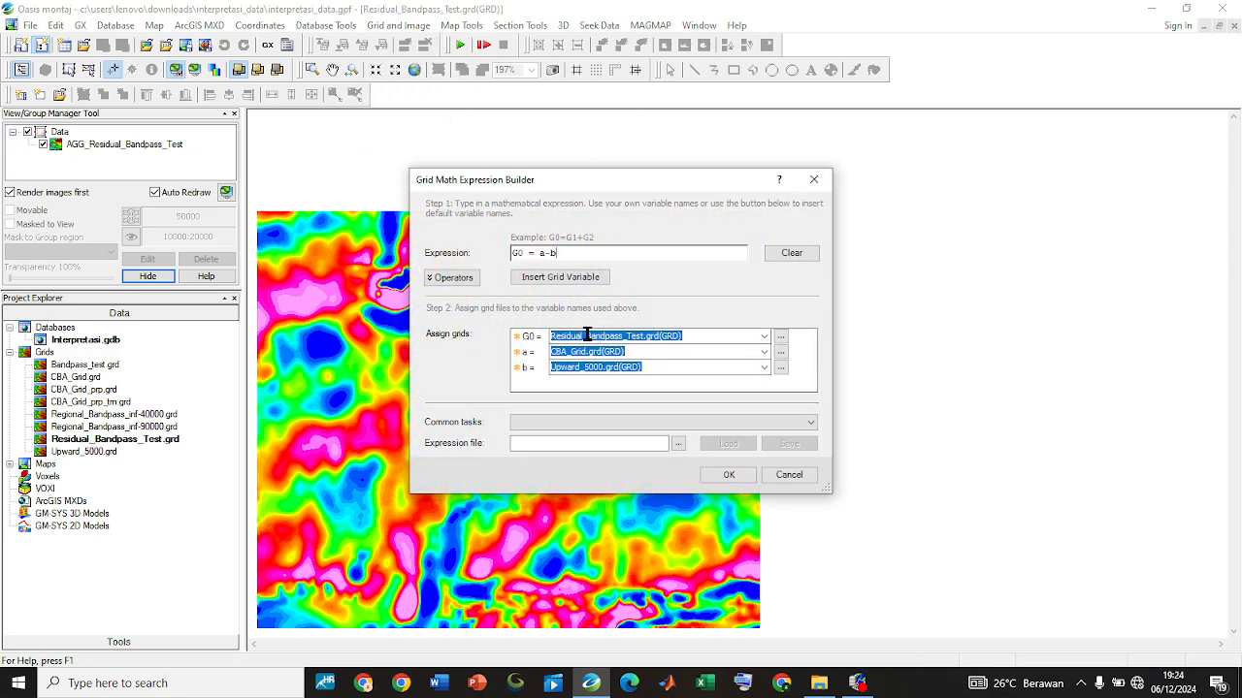
{"action": "left_click", "coordinate": [583, 334]}
{"action": "left_click_drag", "start_coordinate": [697, 337], "coordinate": [589, 351]}
{"action": "type", "text": "Upward_5000"}
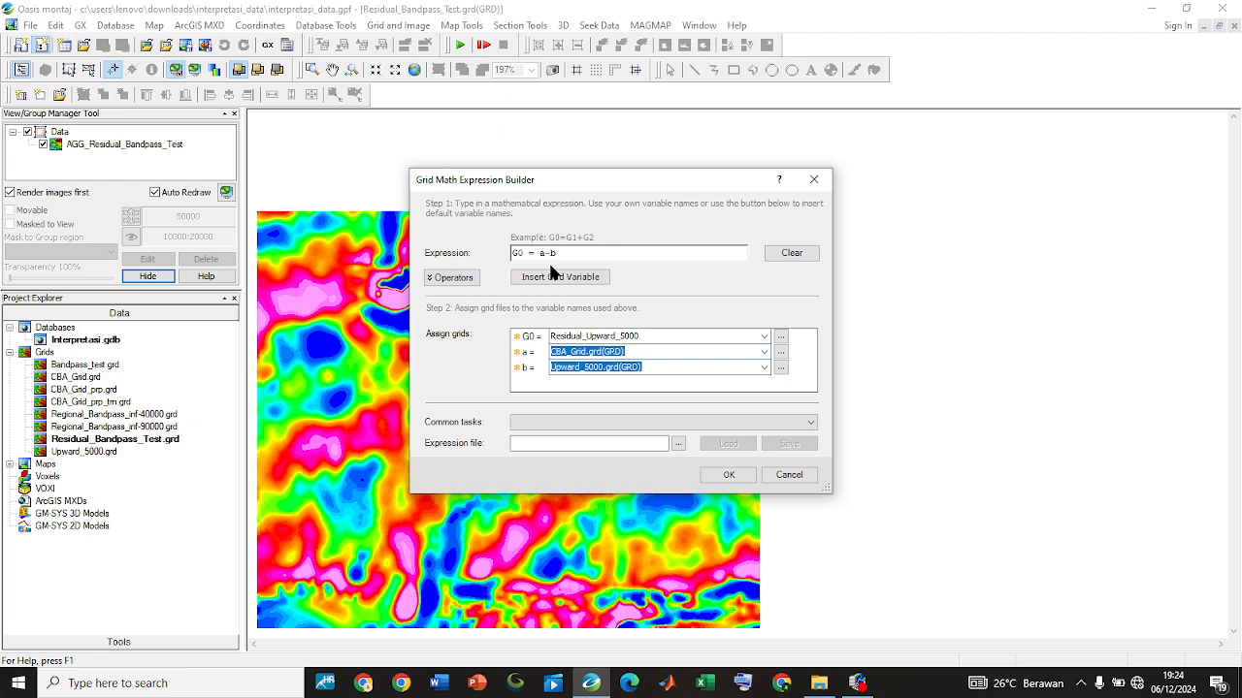
{"action": "left_click", "coordinate": [728, 475]}
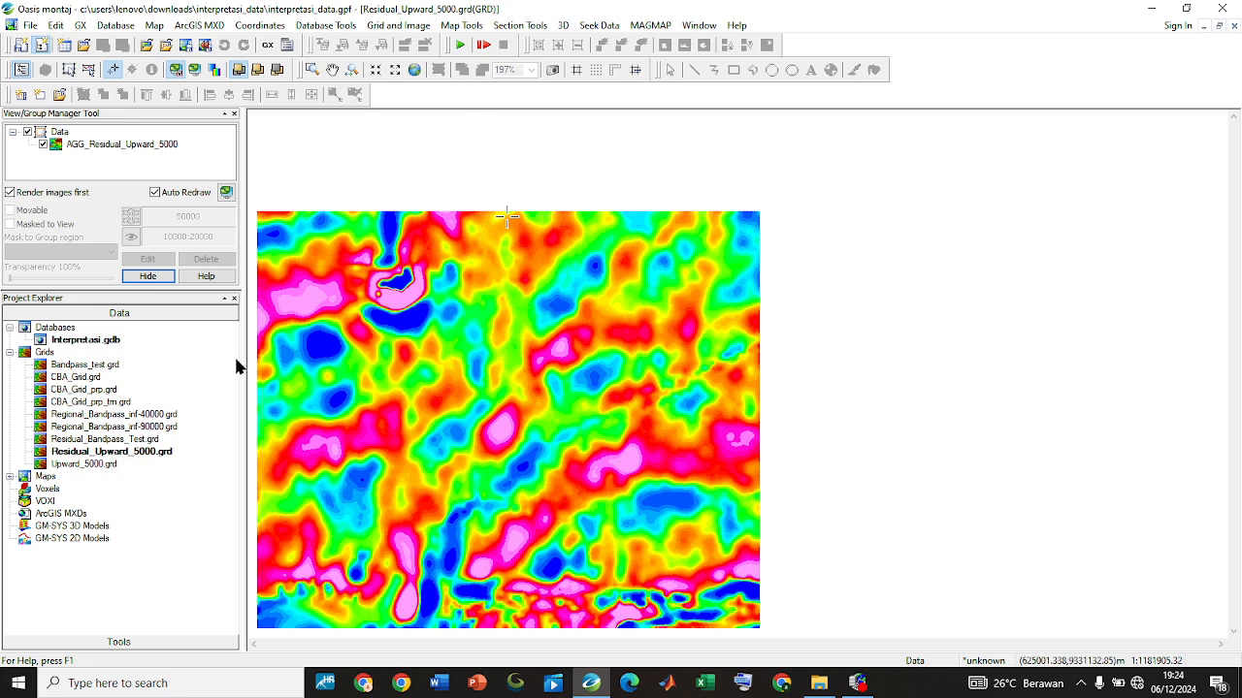
Tile the open windows vertically and compare matching locations in the Residual_Upward_5000 and Residual_Bandpass_Test grids
{"action": "left_click", "coordinate": [699, 27]}
{"action": "left_click", "coordinate": [720, 98]}
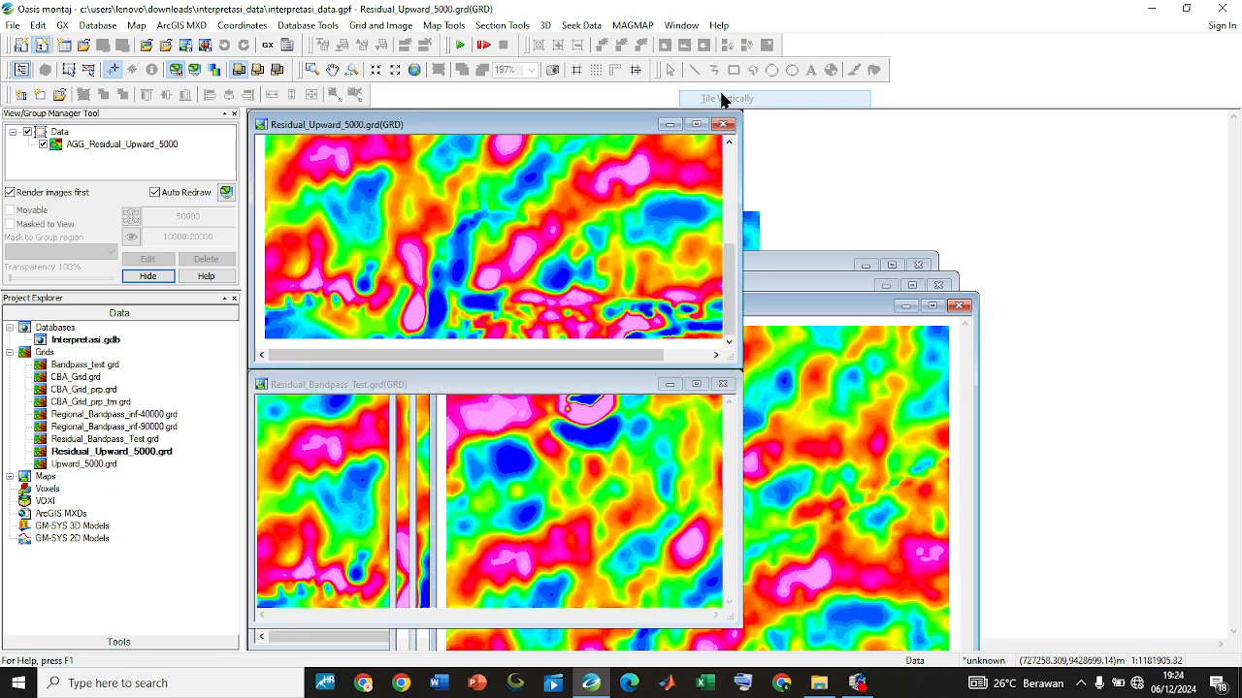
{"action": "left_click", "coordinate": [619, 452]}
{"action": "left_click", "coordinate": [422, 255]}
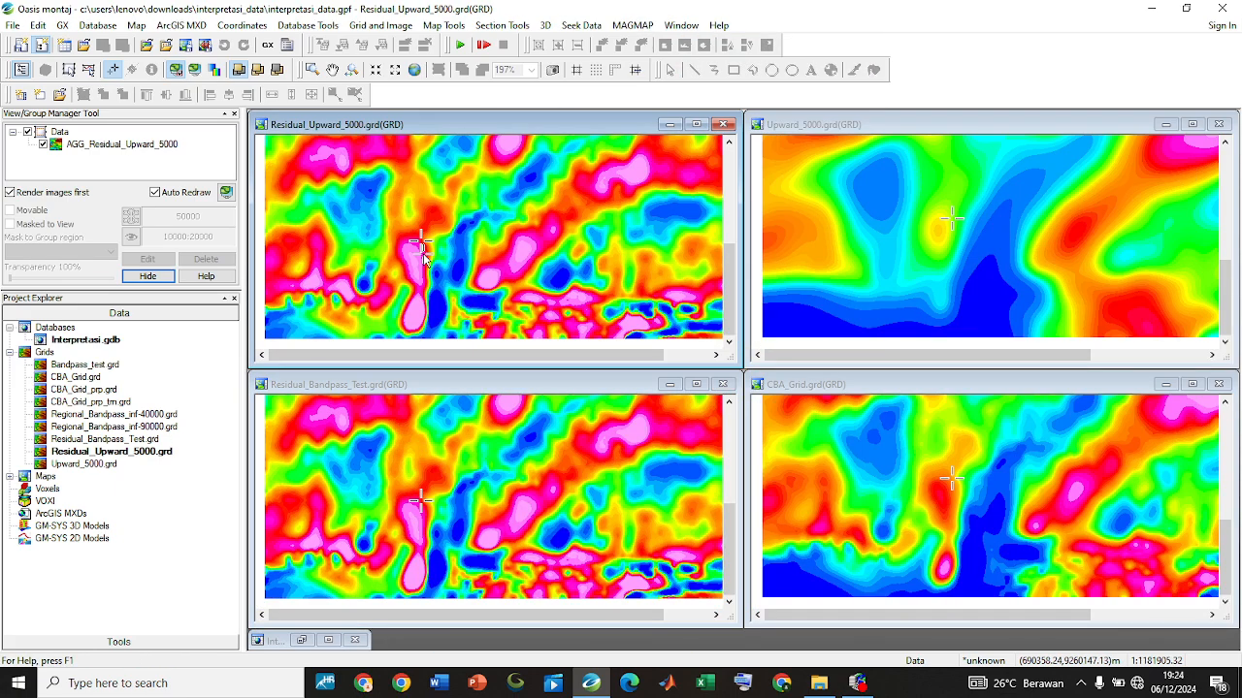
{"action": "left_click", "coordinate": [505, 425]}
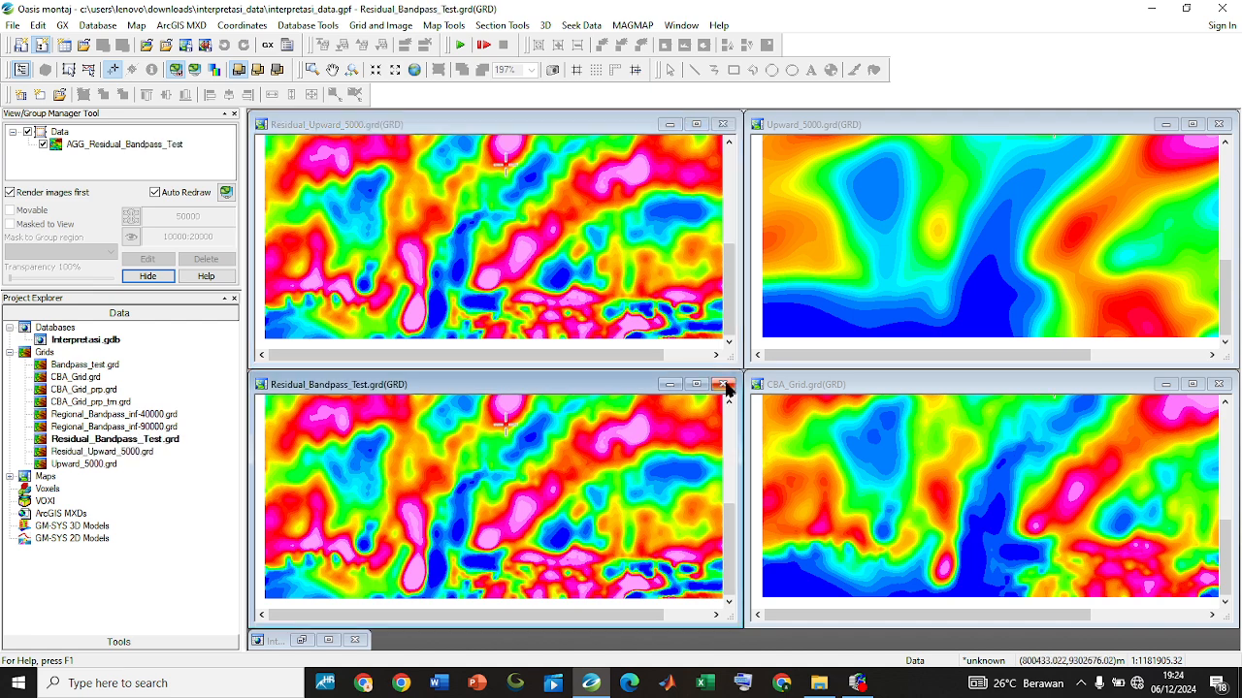
Close the Residual_Bandpass_Test grid window and tile the remaining grid windows vertically
{"action": "left_click", "coordinate": [723, 385]}
{"action": "left_click", "coordinate": [682, 25]}
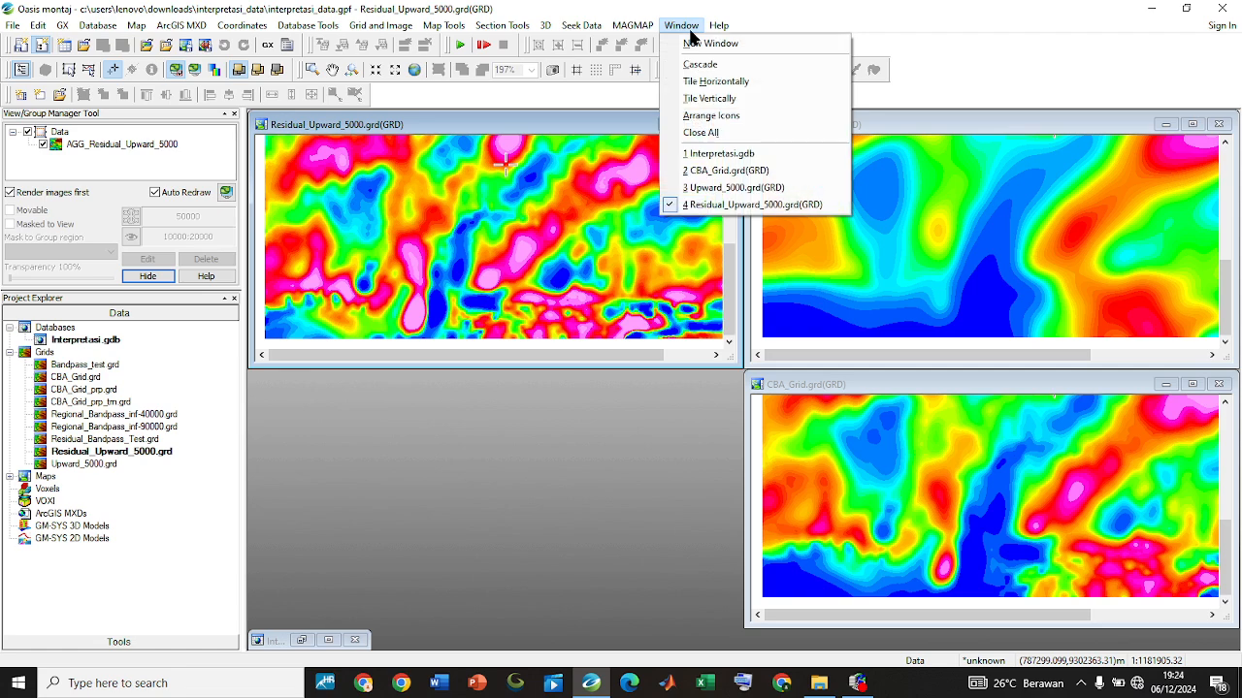
{"action": "left_click", "coordinate": [722, 99]}
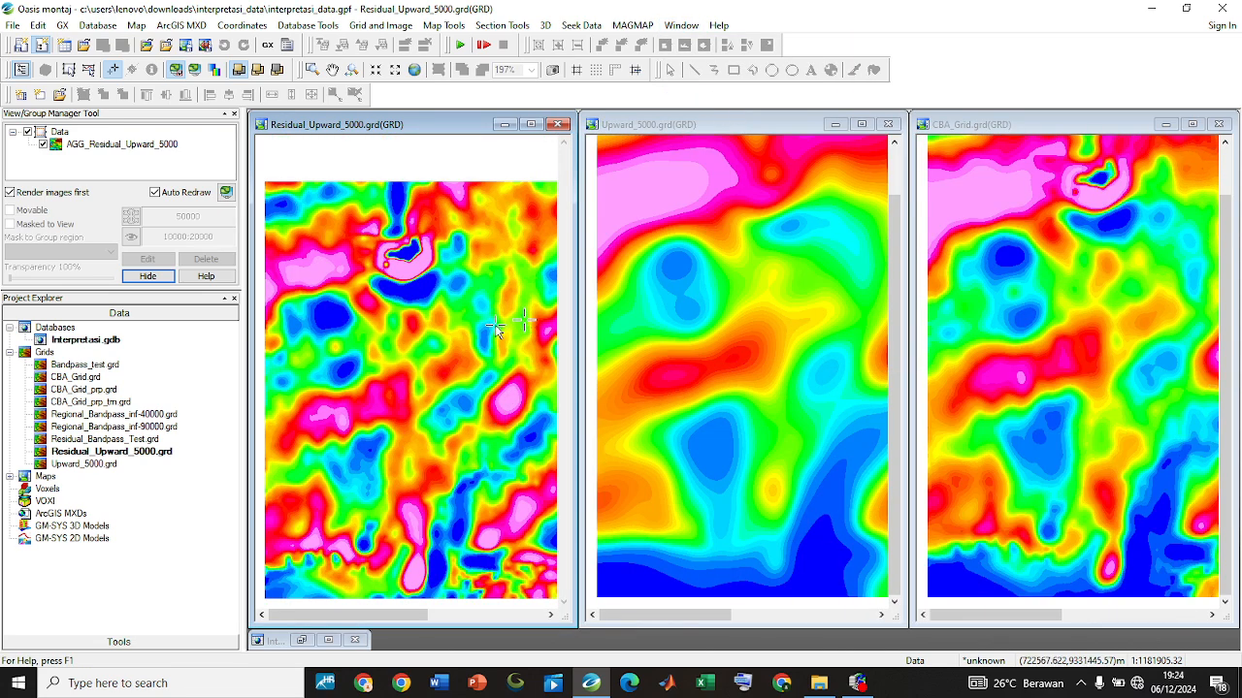
Show the full map extent in the Residual_Upward_5000, Upward_5000 and CBA_Grid windows
{"action": "left_click", "coordinate": [418, 73]}
{"action": "left_click", "coordinate": [689, 258]}
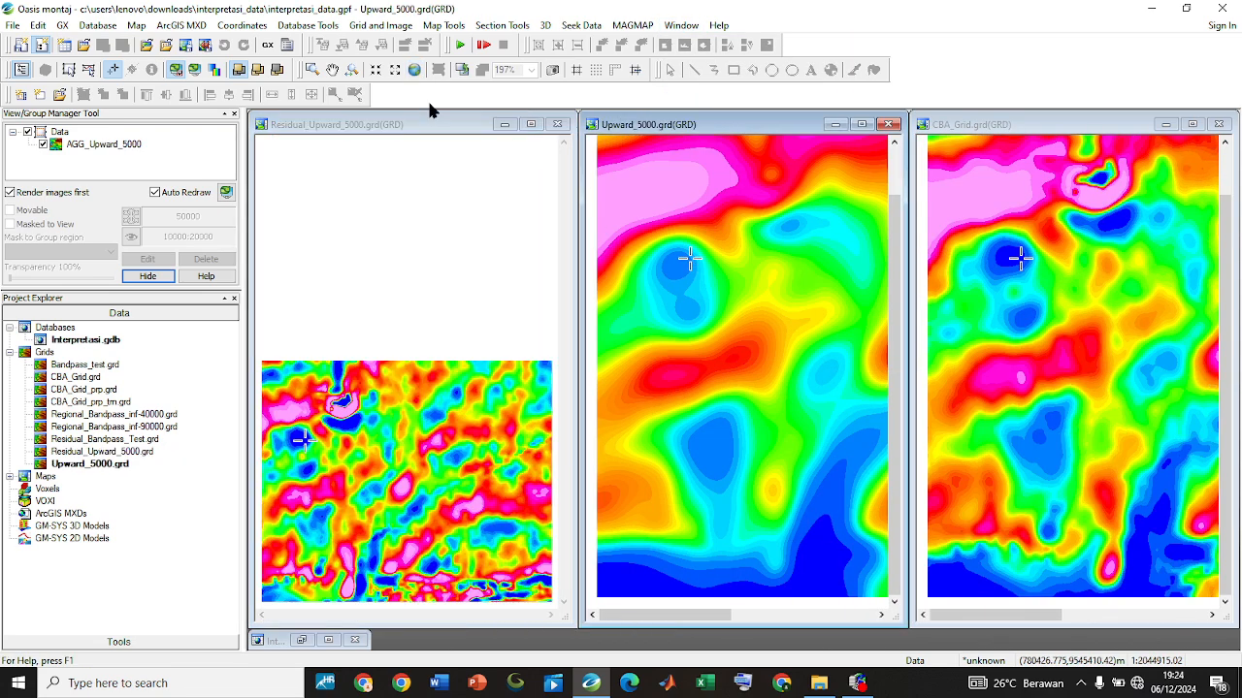
{"action": "left_click", "coordinate": [421, 70]}
{"action": "left_click", "coordinate": [1023, 328]}
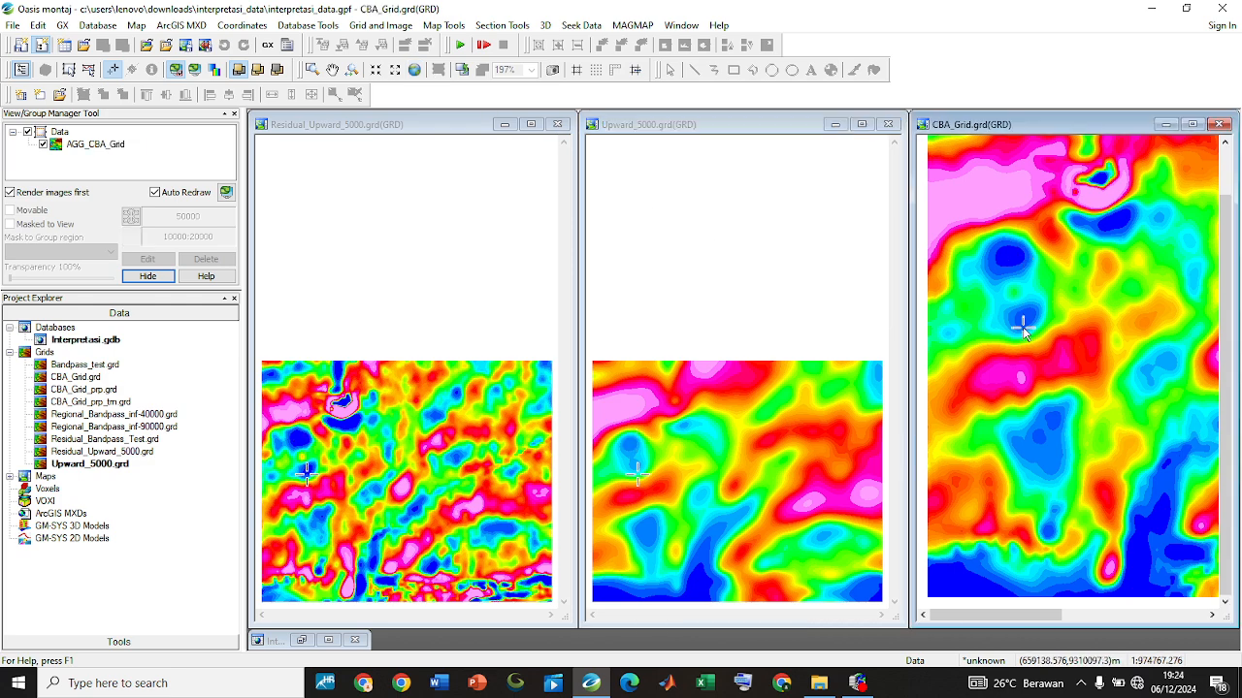
{"action": "left_click", "coordinate": [415, 70]}
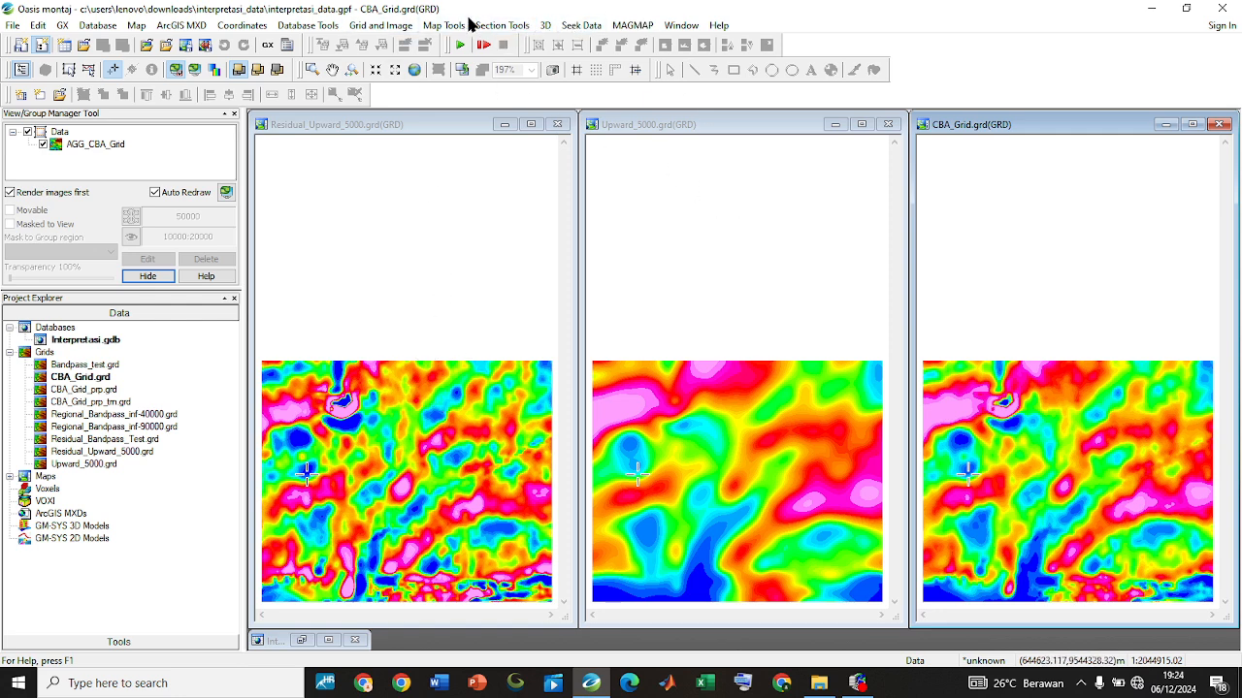
Add a vertical colour legend bar titled mGal to the CBA_Grid map at X 333.31 mm and Y 158.52 mm, accepting the proposed map scale
{"action": "left_click", "coordinate": [443, 26]}
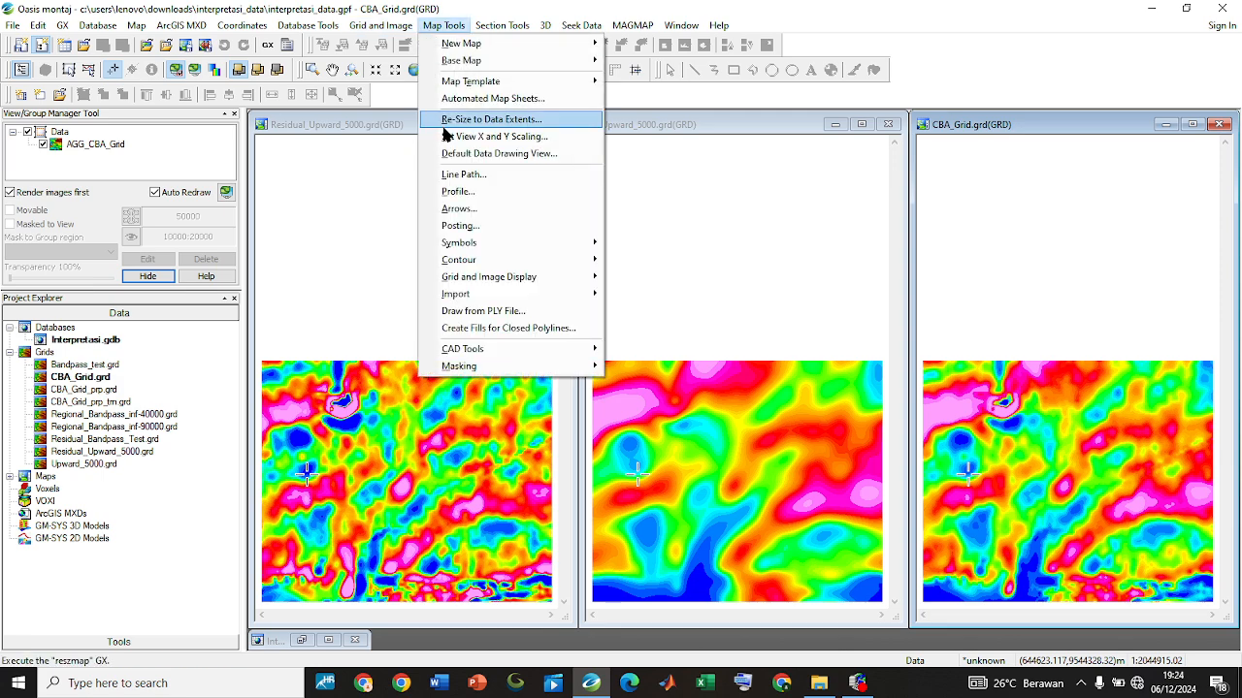
{"action": "mouse_move", "coordinate": [500, 240]}
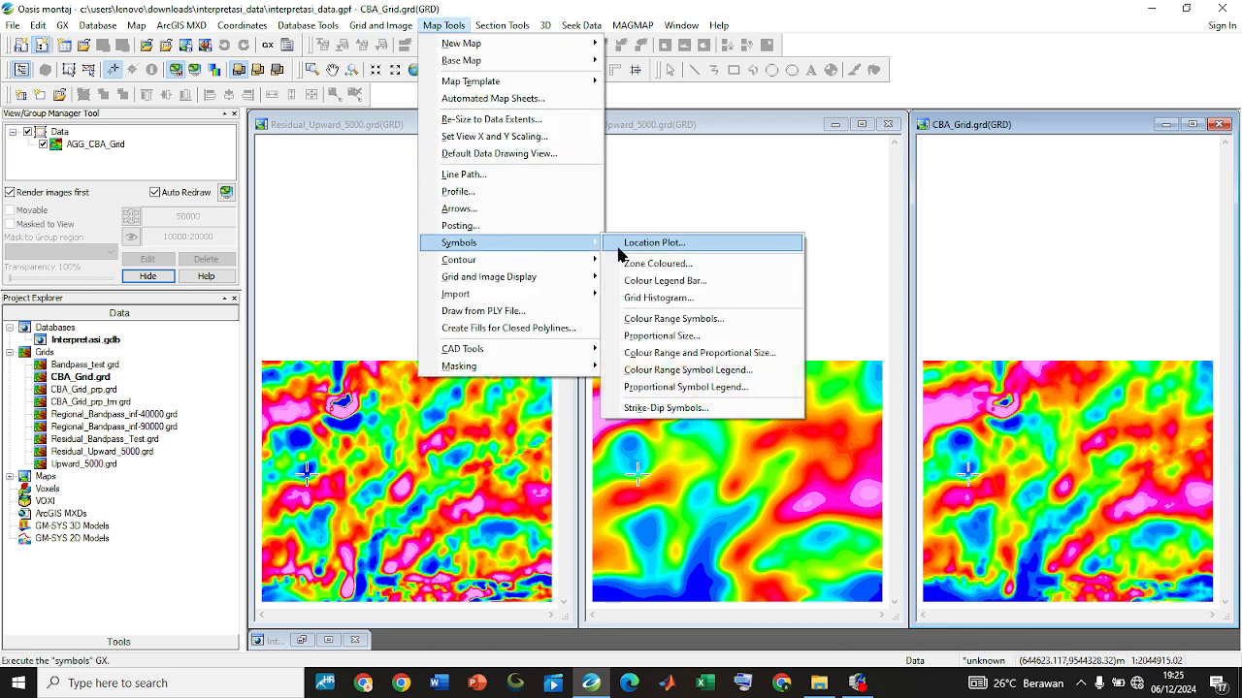
{"action": "left_click", "coordinate": [697, 281]}
{"action": "left_click", "coordinate": [643, 363]}
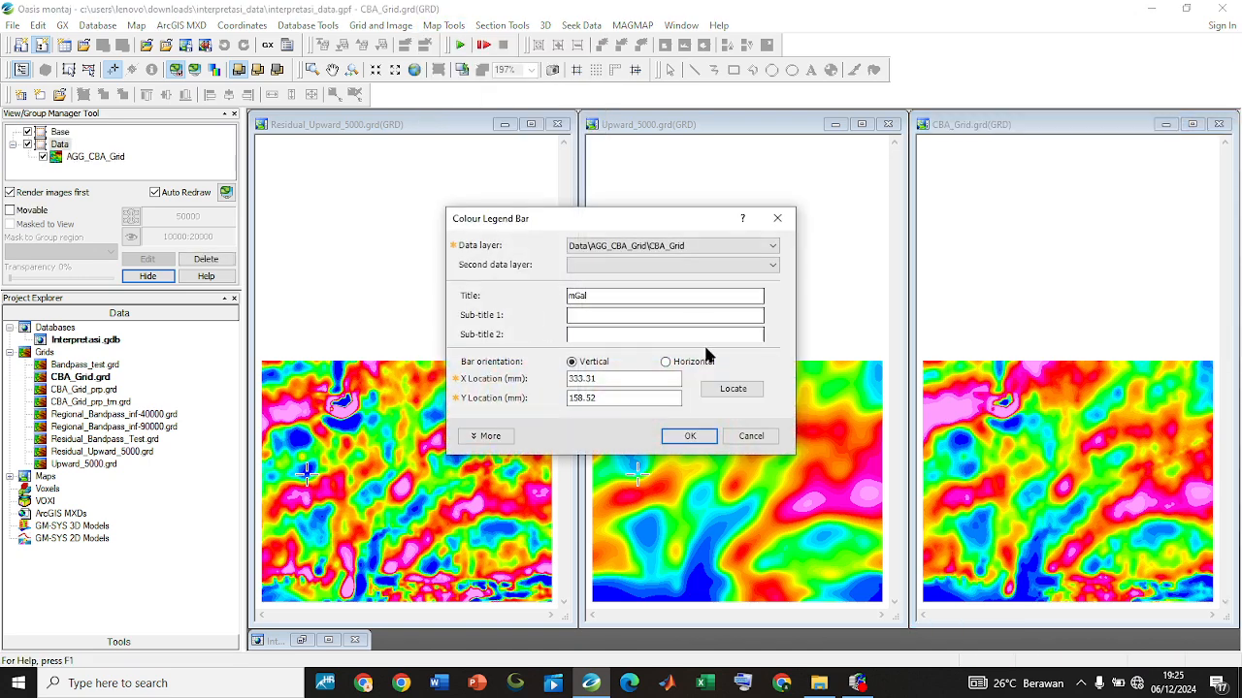
{"action": "left_click", "coordinate": [734, 388]}
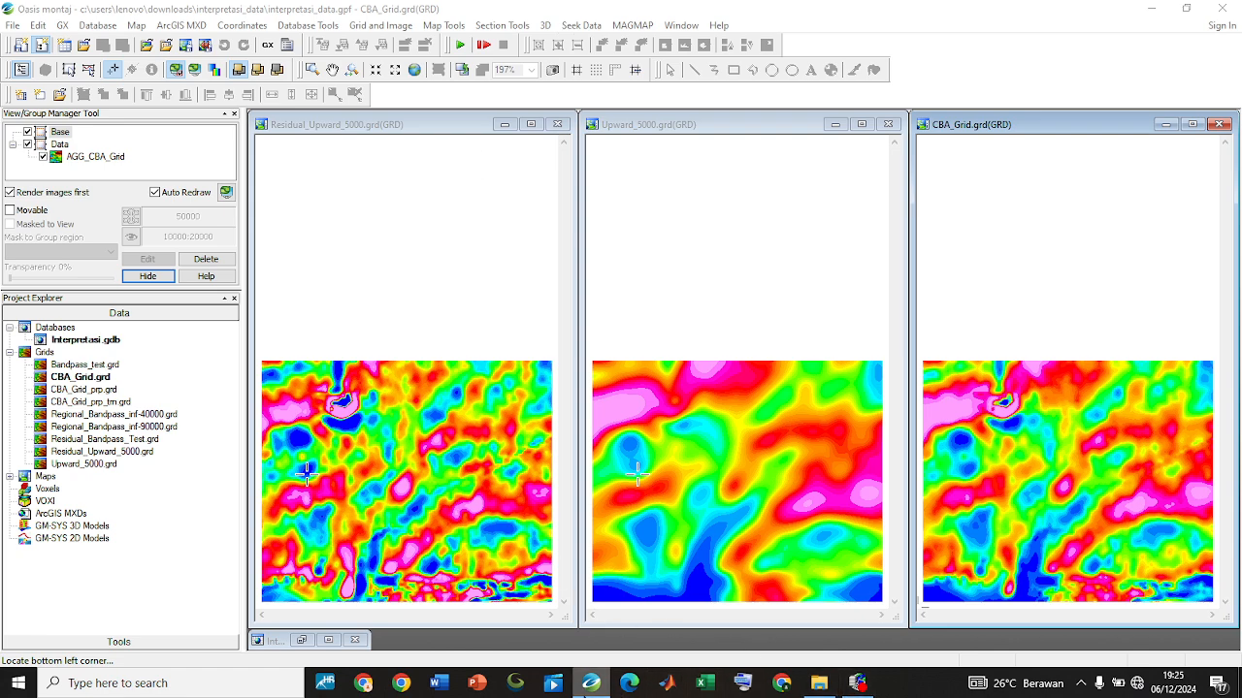
{"action": "left_click", "coordinate": [582, 693]}
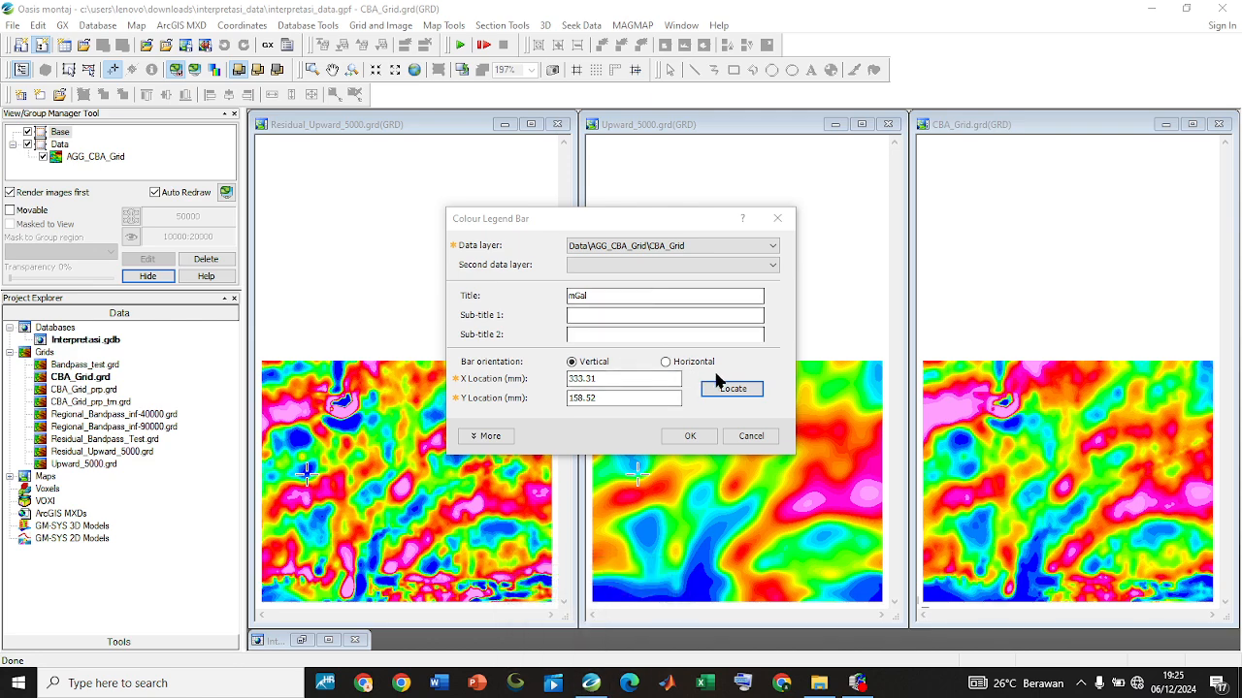
{"action": "left_click", "coordinate": [737, 391]}
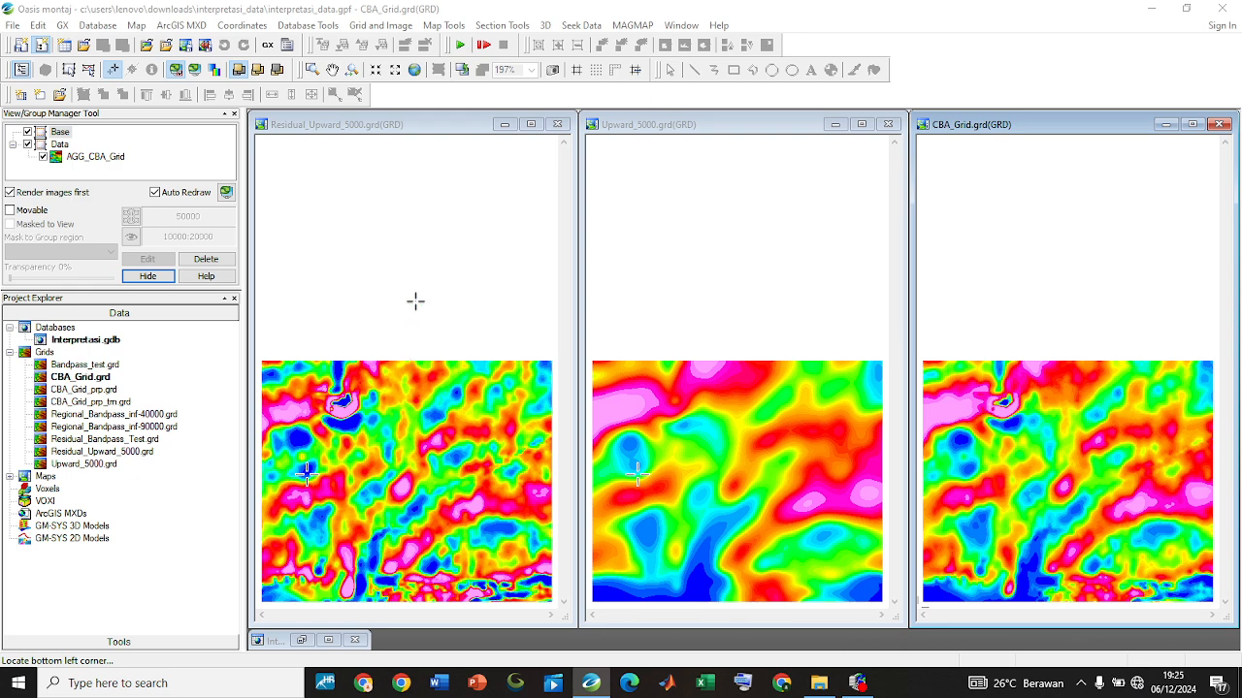
{"action": "left_click", "coordinate": [573, 532]}
{"action": "left_click", "coordinate": [592, 684]}
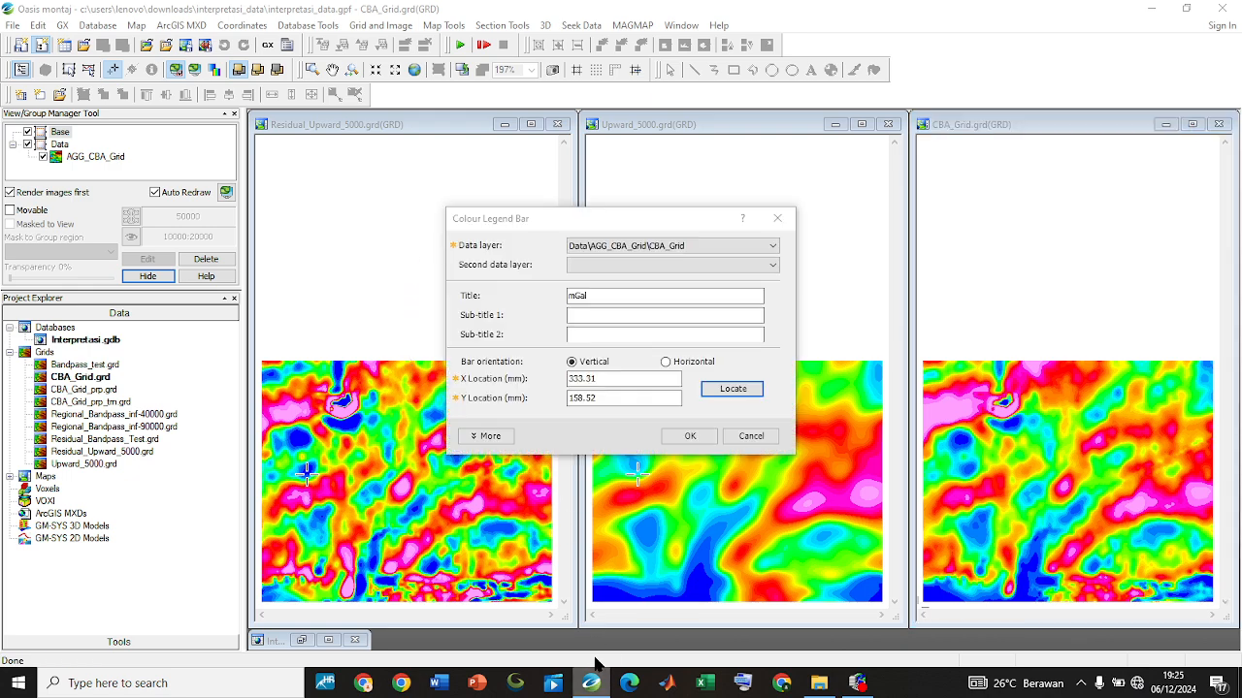
{"action": "left_click", "coordinate": [689, 436]}
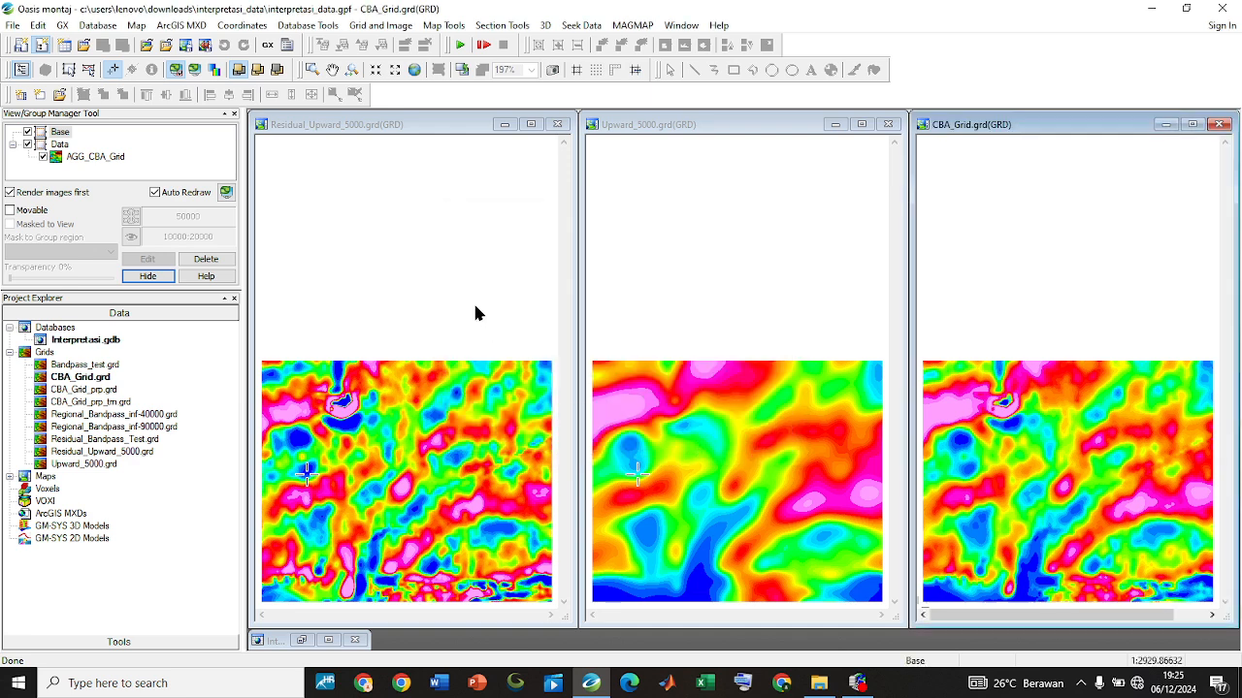
Maximize the Residual_Upward_5000 grid window and fit the full map in it
{"action": "left_click", "coordinate": [416, 240]}
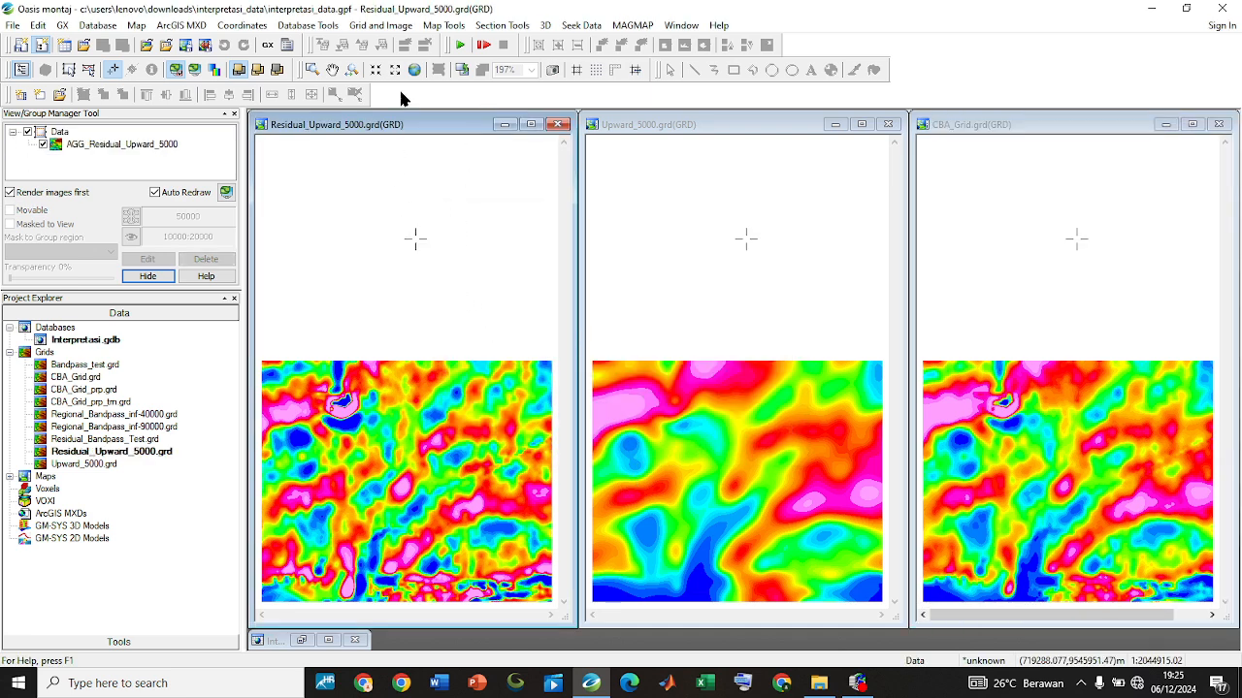
{"action": "left_click", "coordinate": [421, 251]}
{"action": "left_click", "coordinate": [537, 127]}
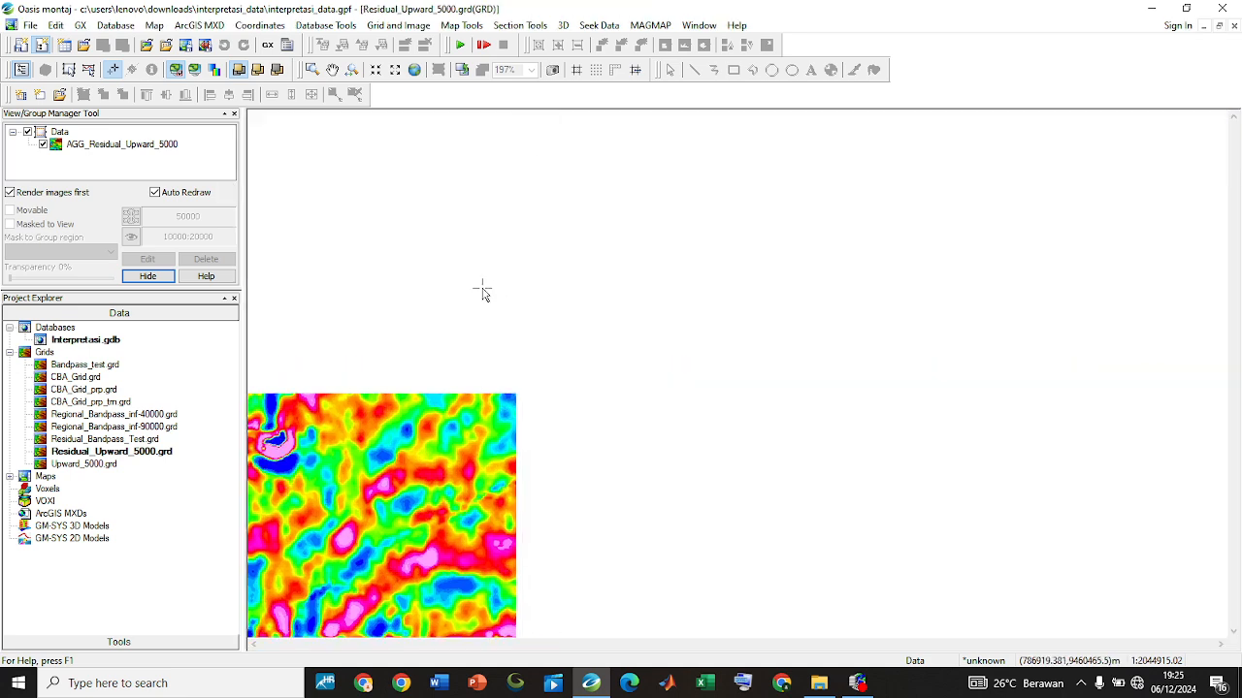
{"action": "left_click", "coordinate": [414, 70]}
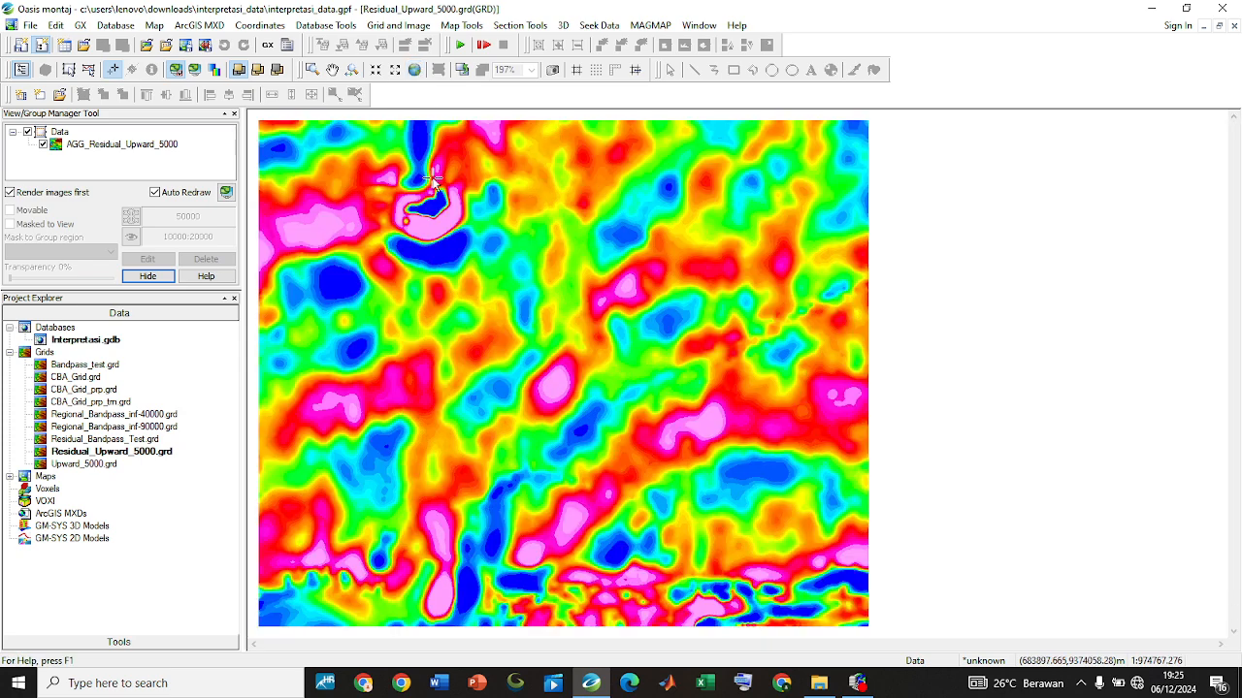
Add a vertical mGal colour legend bar for Residual_Upward_5000 just right of the grid, located at X 311.13 mm and Y 186.24 mm
{"action": "left_click", "coordinate": [461, 25]}
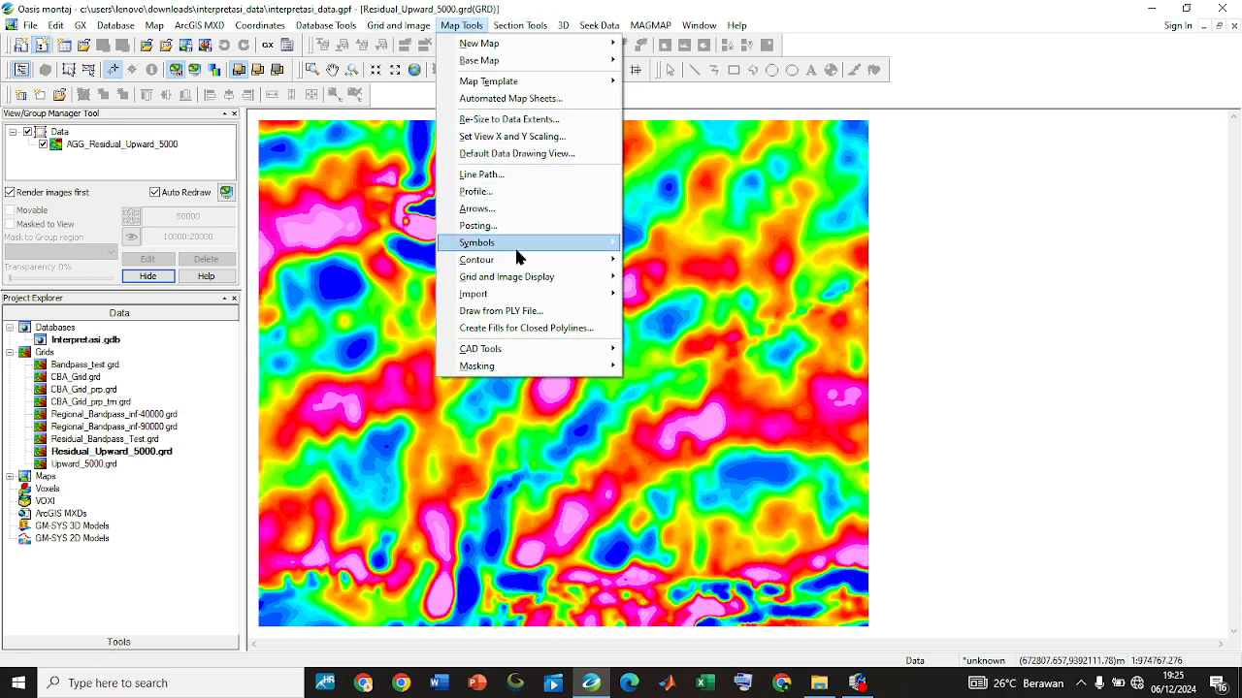
{"action": "mouse_move", "coordinate": [528, 243]}
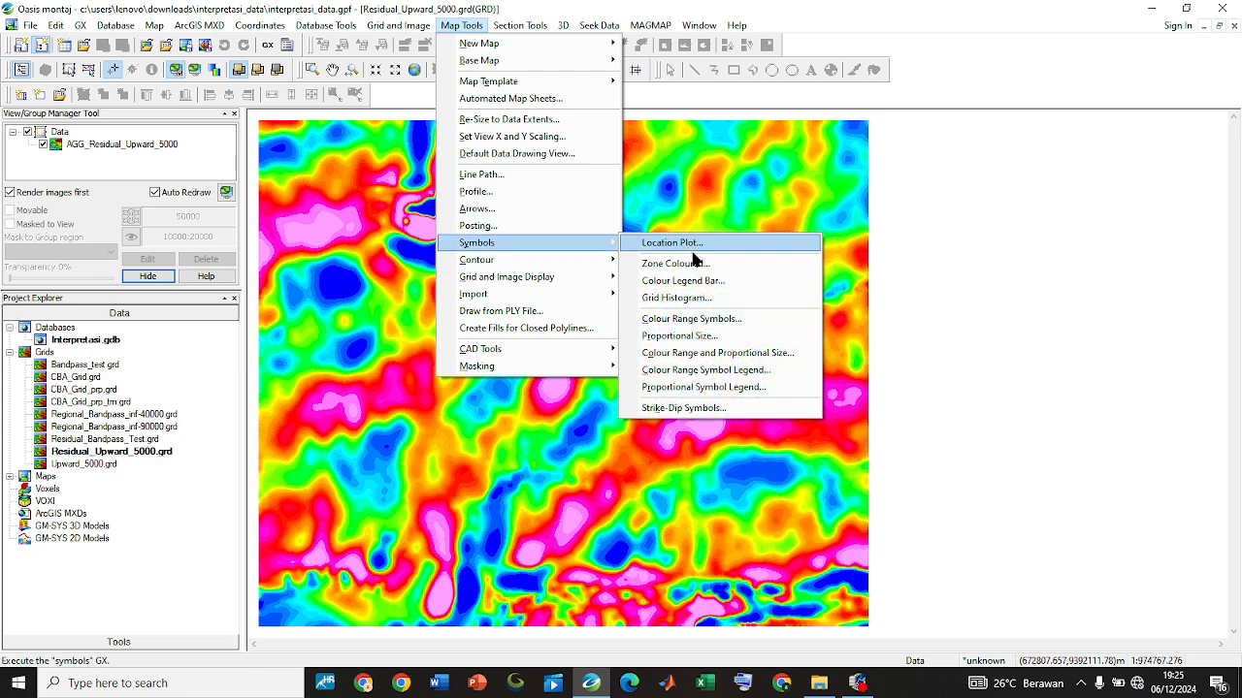
{"action": "left_click", "coordinate": [701, 283]}
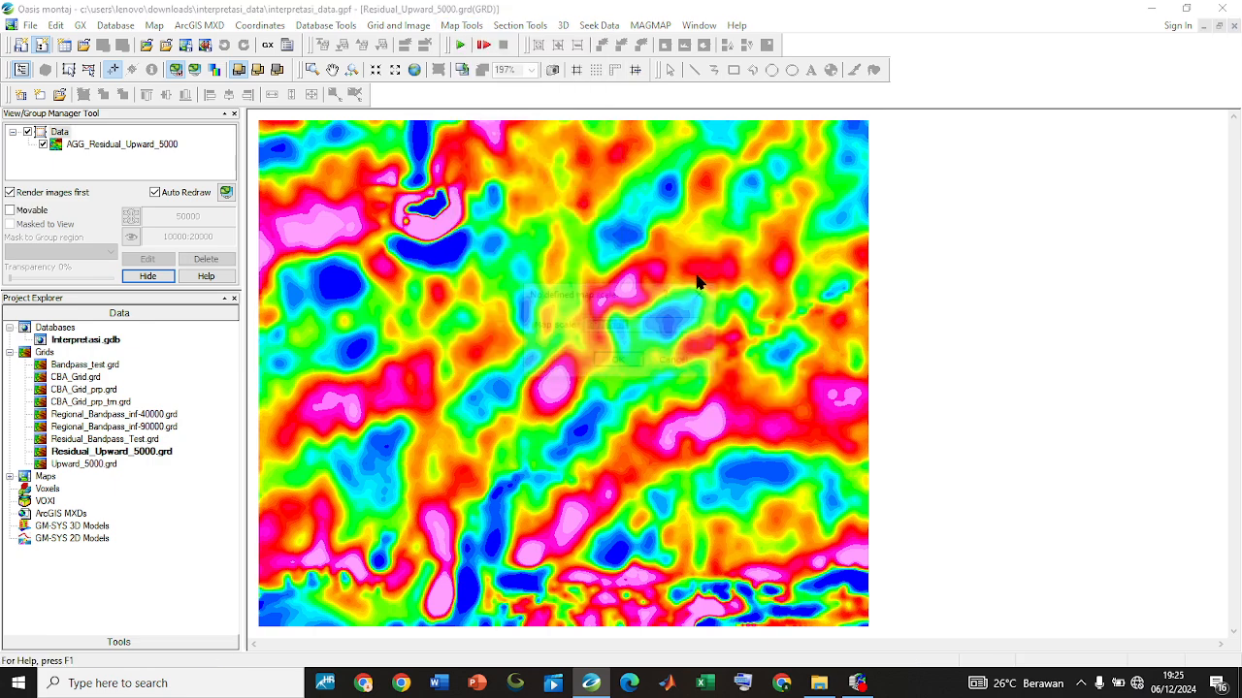
{"action": "left_click", "coordinate": [627, 365]}
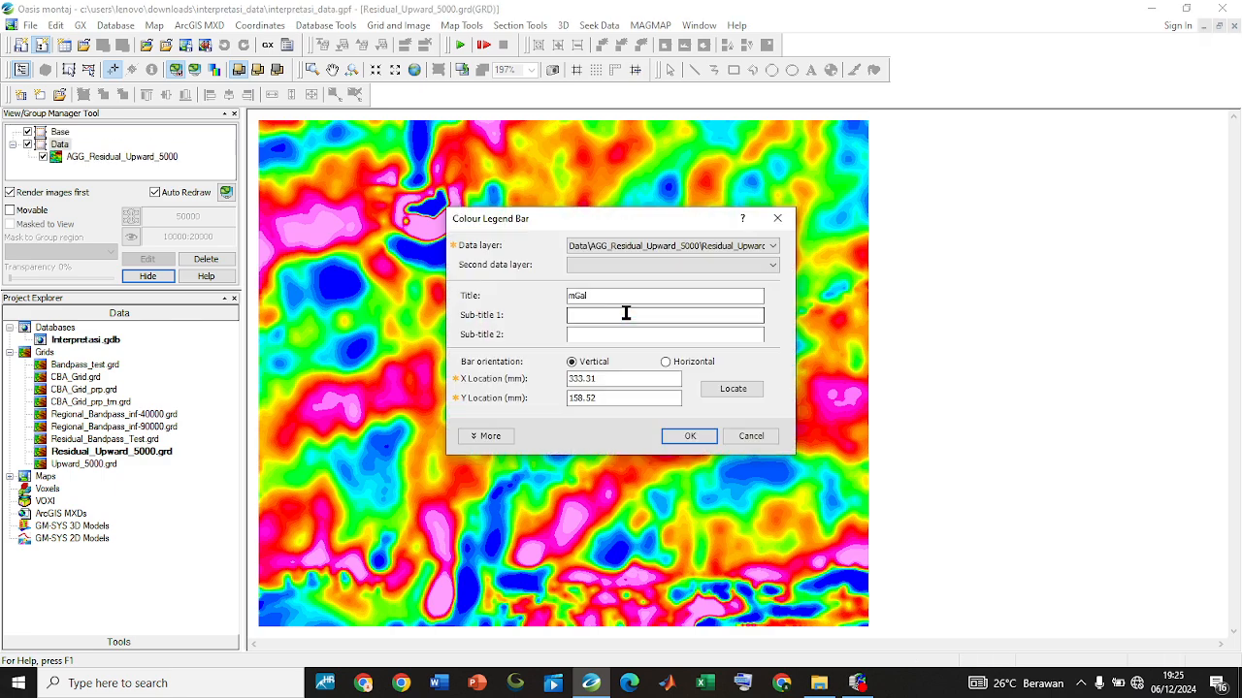
{"action": "left_click", "coordinate": [676, 250]}
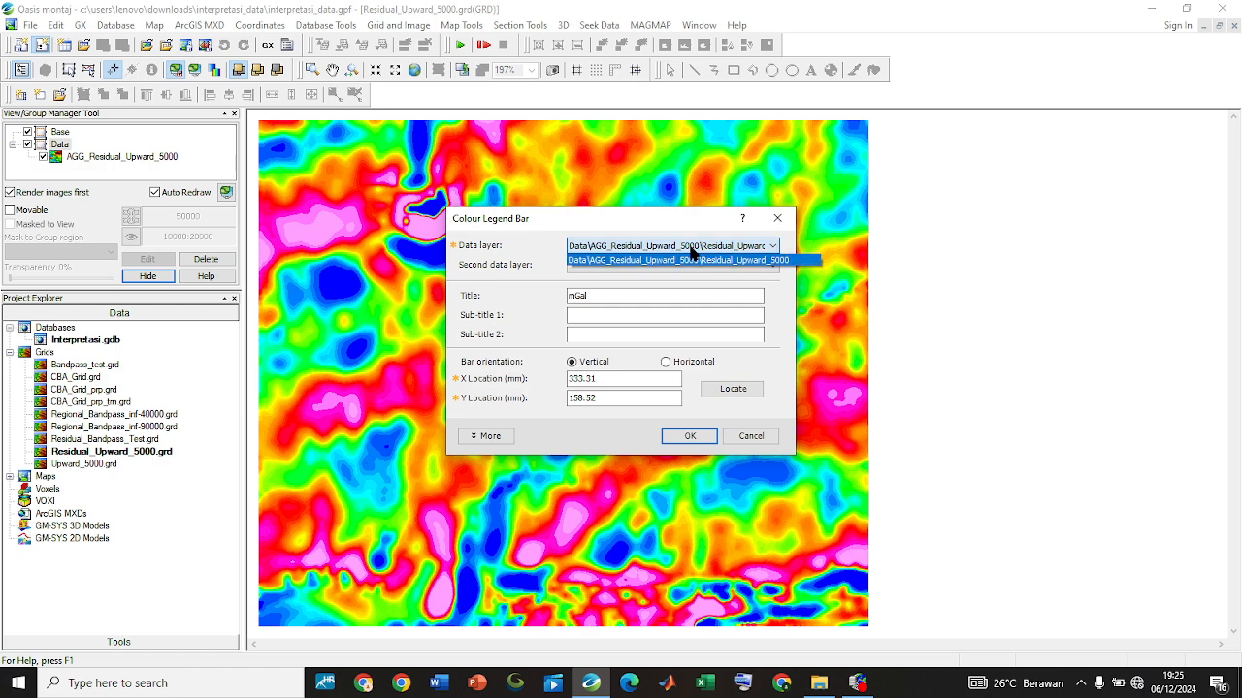
{"action": "left_click", "coordinate": [690, 251]}
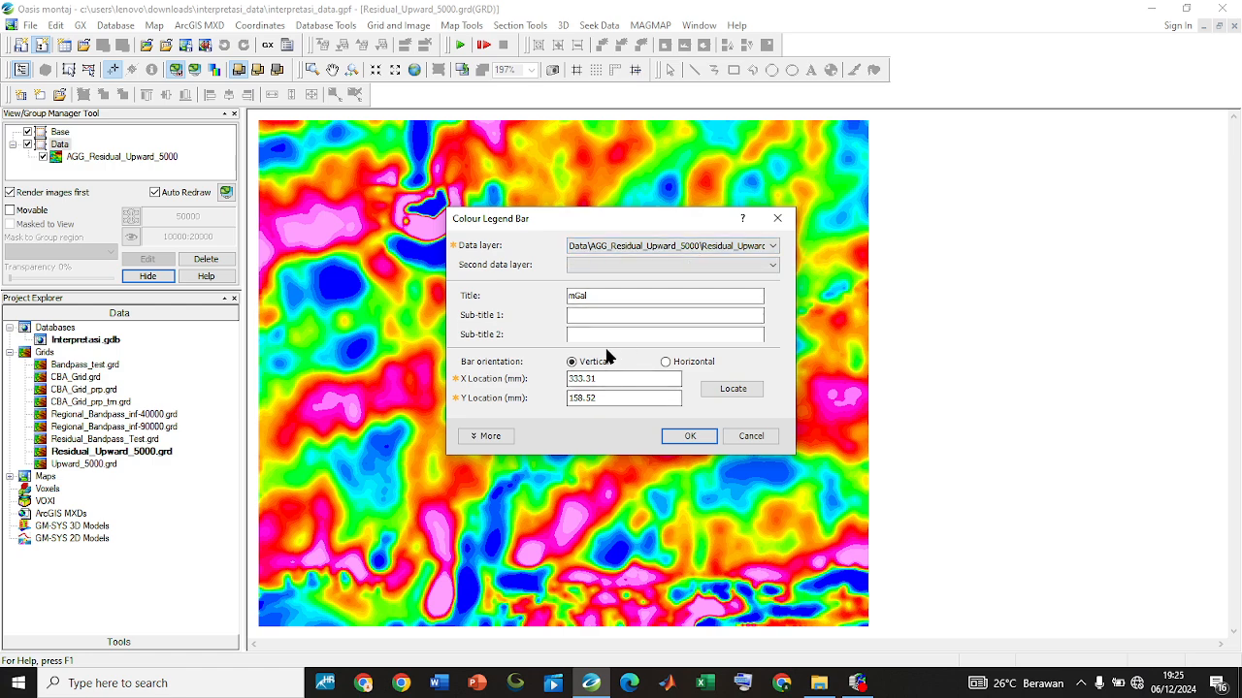
{"action": "left_click", "coordinate": [732, 389]}
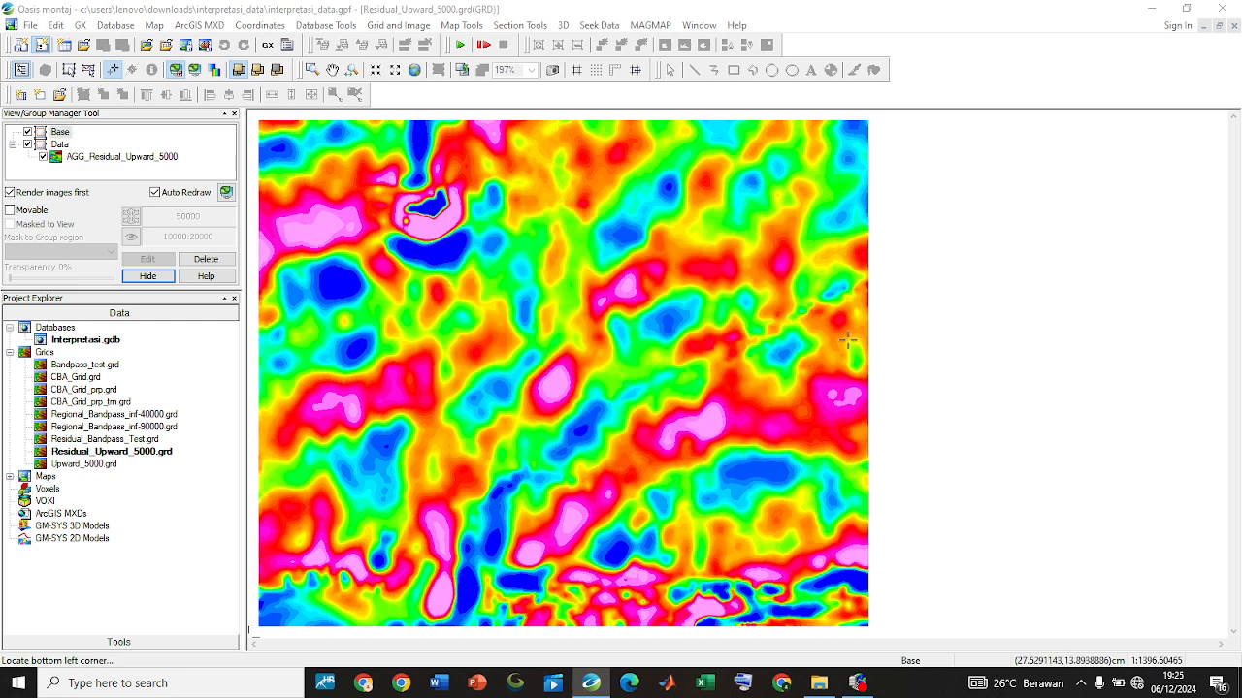
{"action": "left_click", "coordinate": [901, 243]}
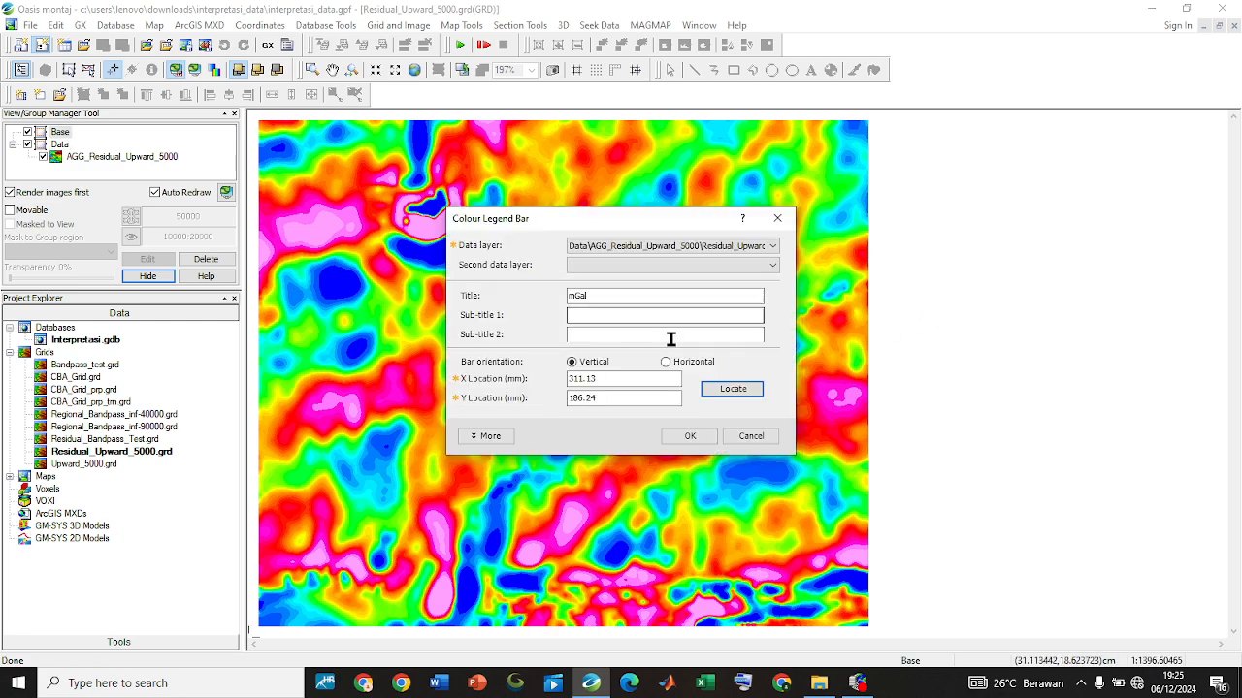
{"action": "left_click", "coordinate": [690, 435]}
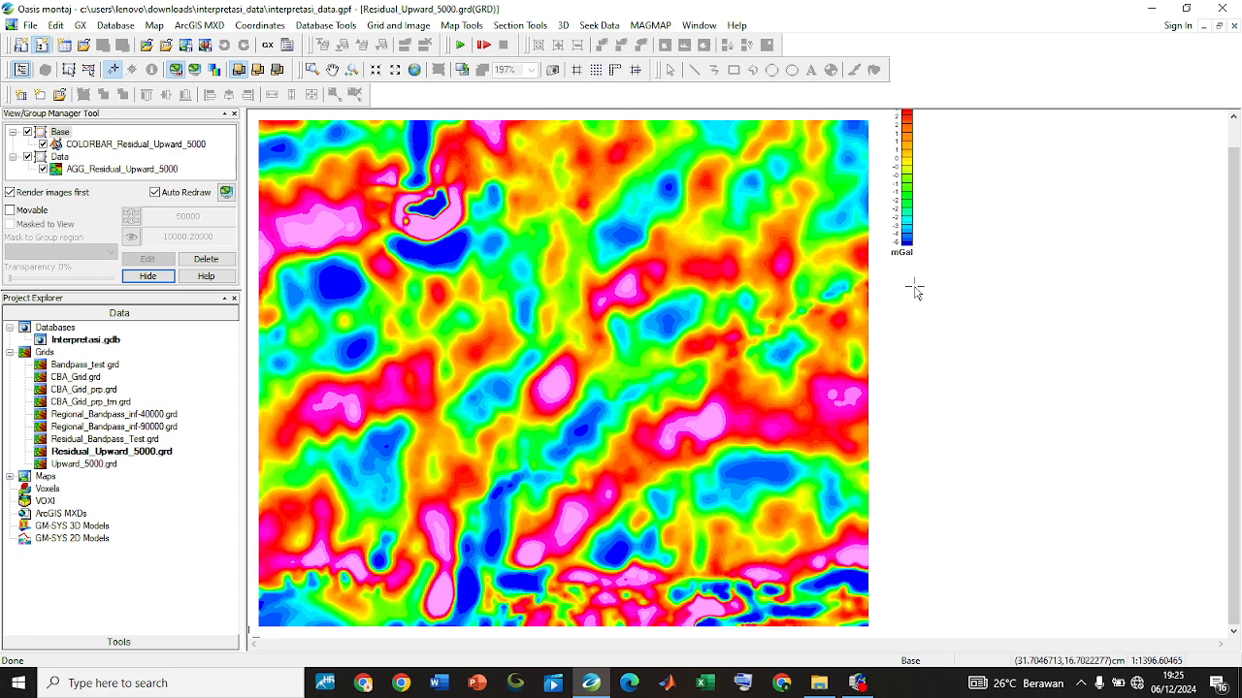
Move the Residual_Upward_5000 colour bar into the blank area above the grid and enlarge it
{"action": "middle_click", "coordinate": [925, 231]}
{"action": "left_click_drag", "start_coordinate": [925, 231], "coordinate": [947, 397]}
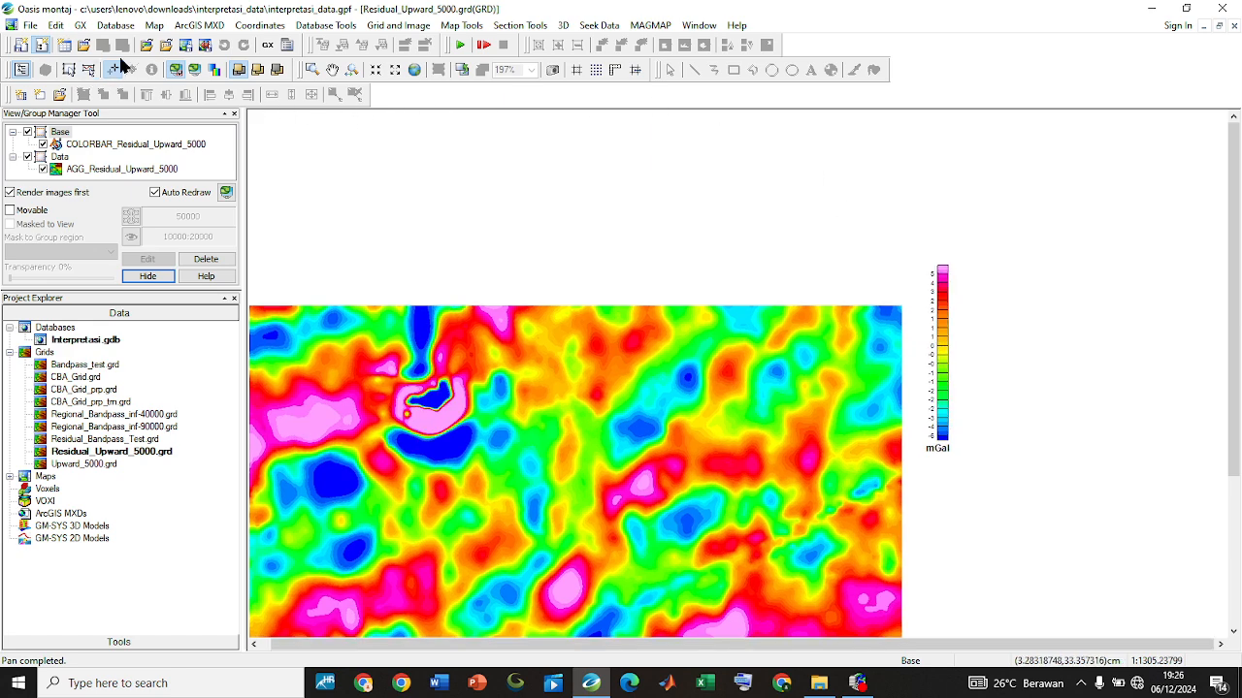
{"action": "left_click", "coordinate": [88, 69]}
{"action": "left_click", "coordinate": [943, 290]}
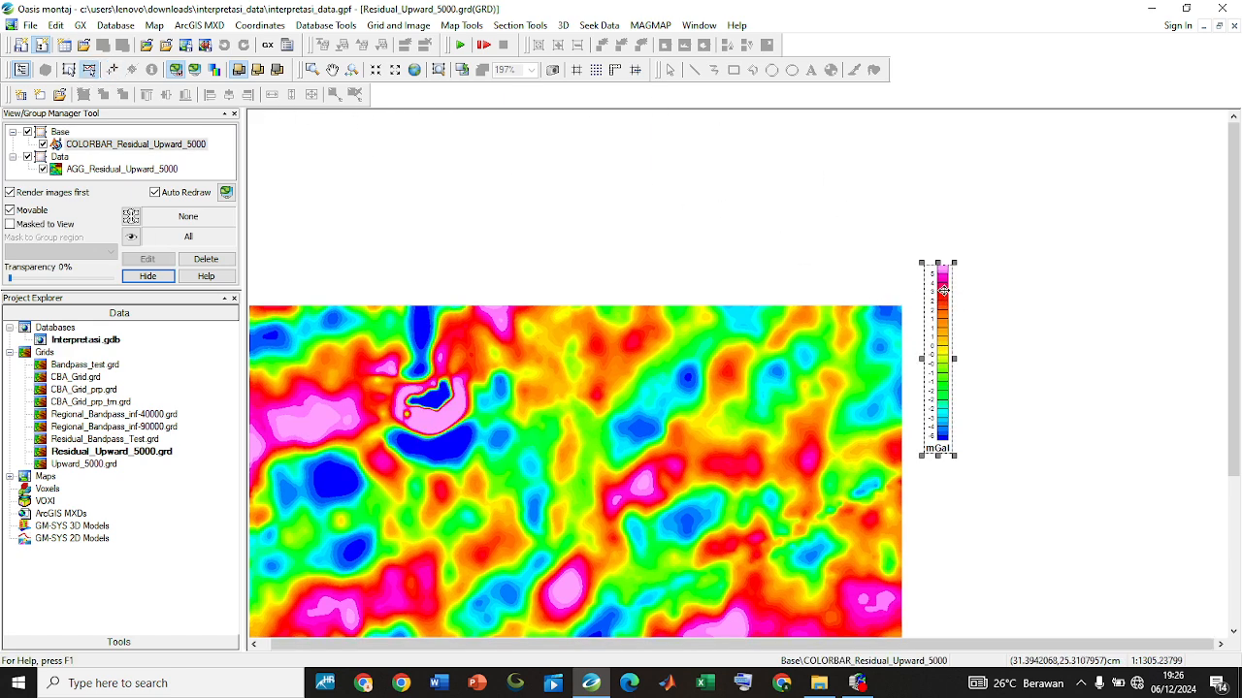
{"action": "left_click_drag", "start_coordinate": [942, 290], "coordinate": [512, 151]}
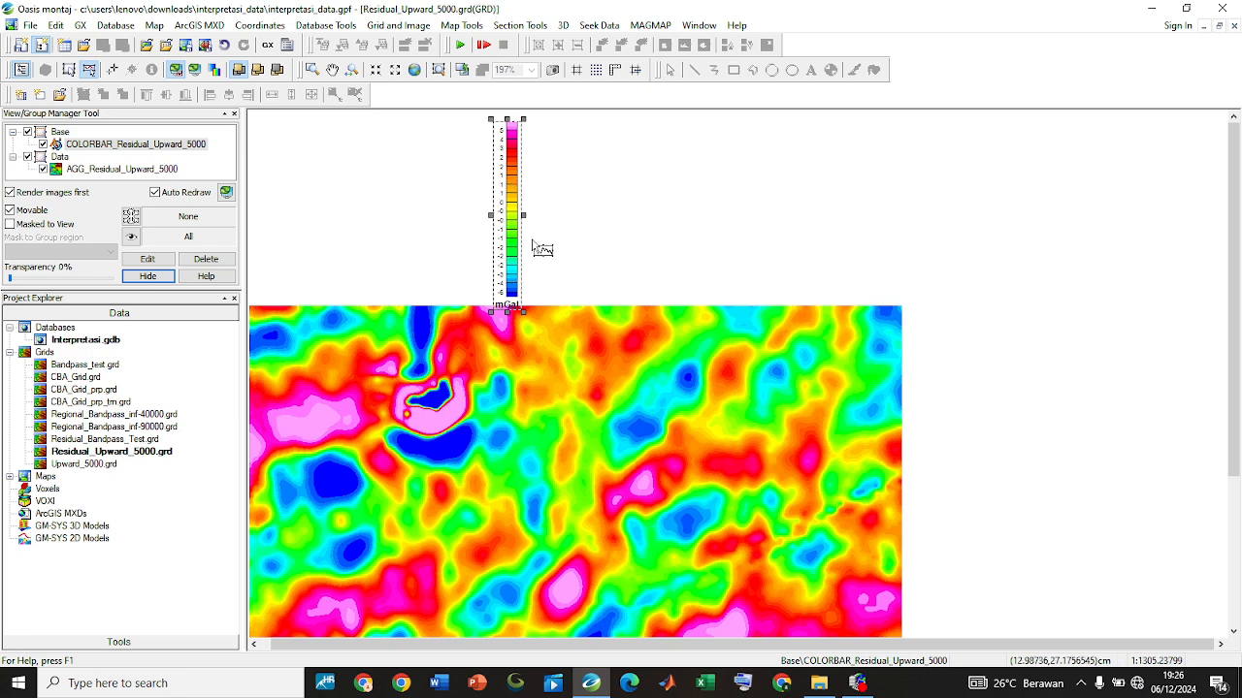
{"action": "left_click_drag", "start_coordinate": [524, 215], "coordinate": [517, 162]}
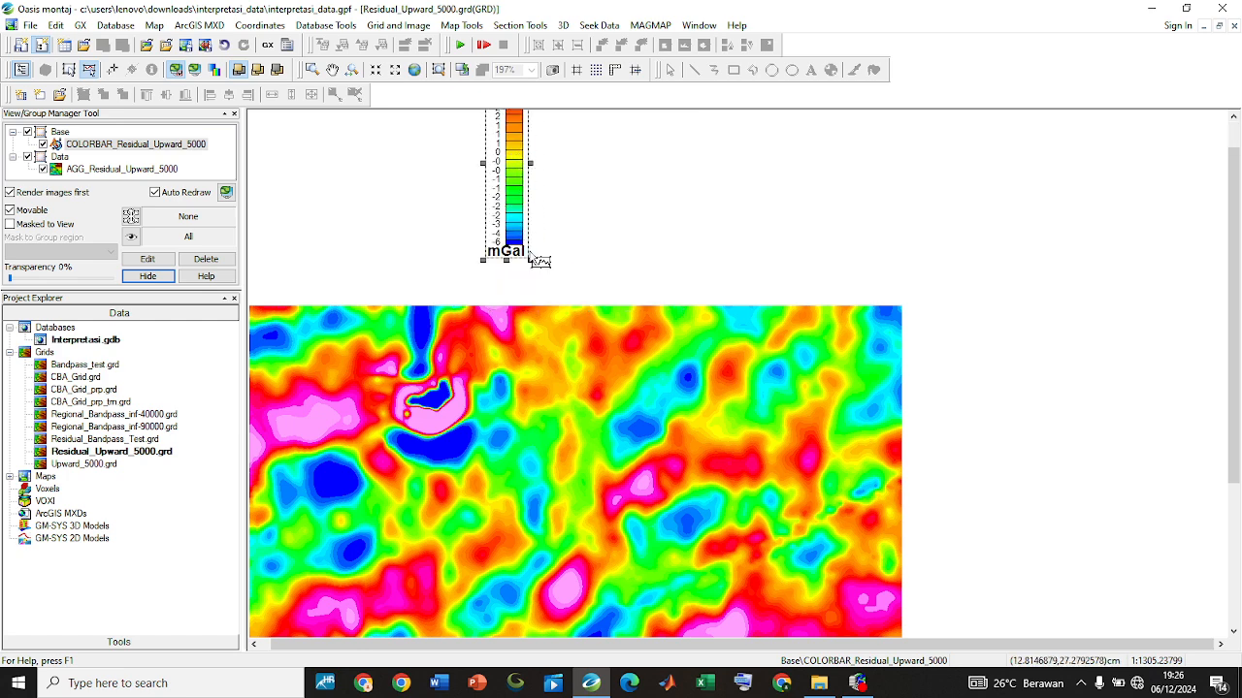
{"action": "left_click_drag", "start_coordinate": [530, 261], "coordinate": [560, 283]}
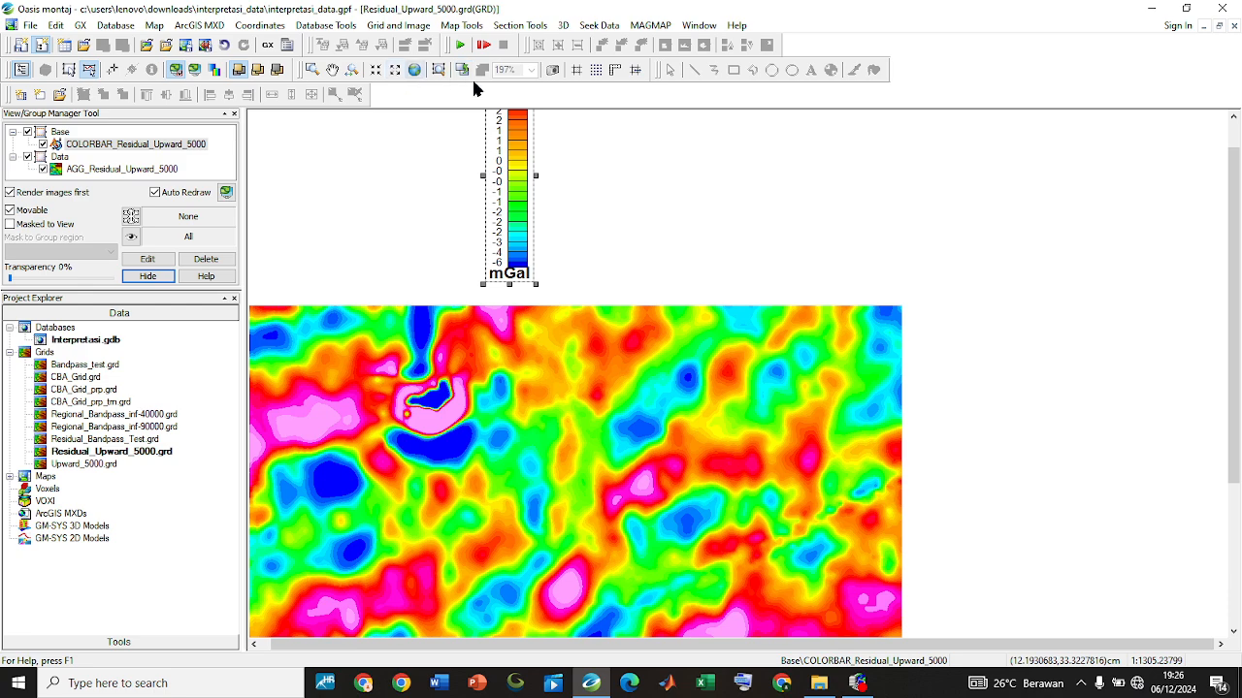
Tile the grid windows vertically again and hide the existing colour bar of the CBA_Grid map
{"action": "left_click", "coordinate": [701, 27]}
{"action": "left_click", "coordinate": [730, 99]}
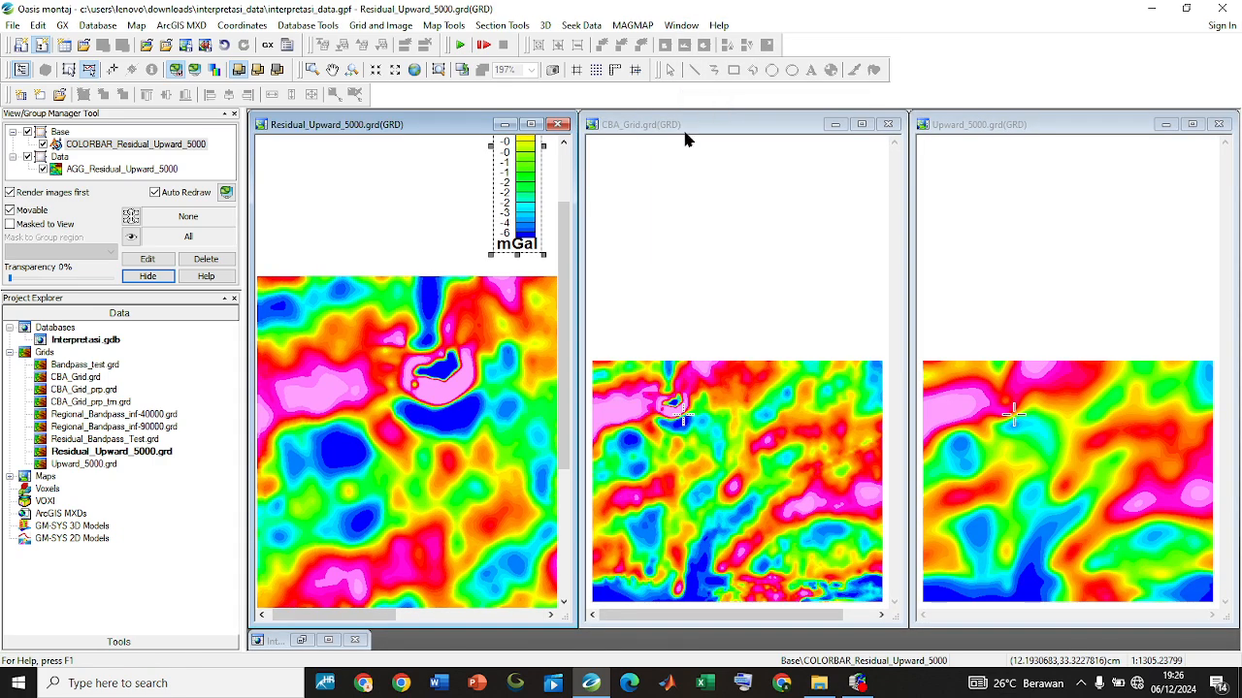
{"action": "left_click", "coordinate": [677, 248]}
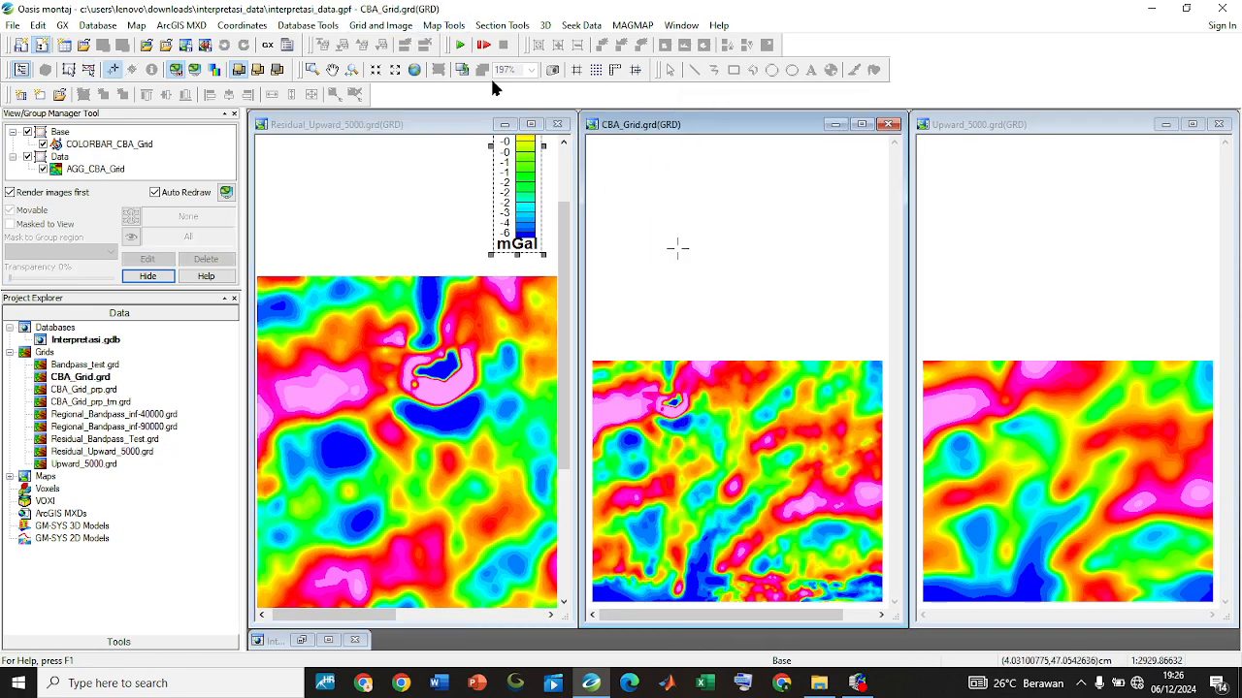
{"action": "left_click", "coordinate": [41, 144]}
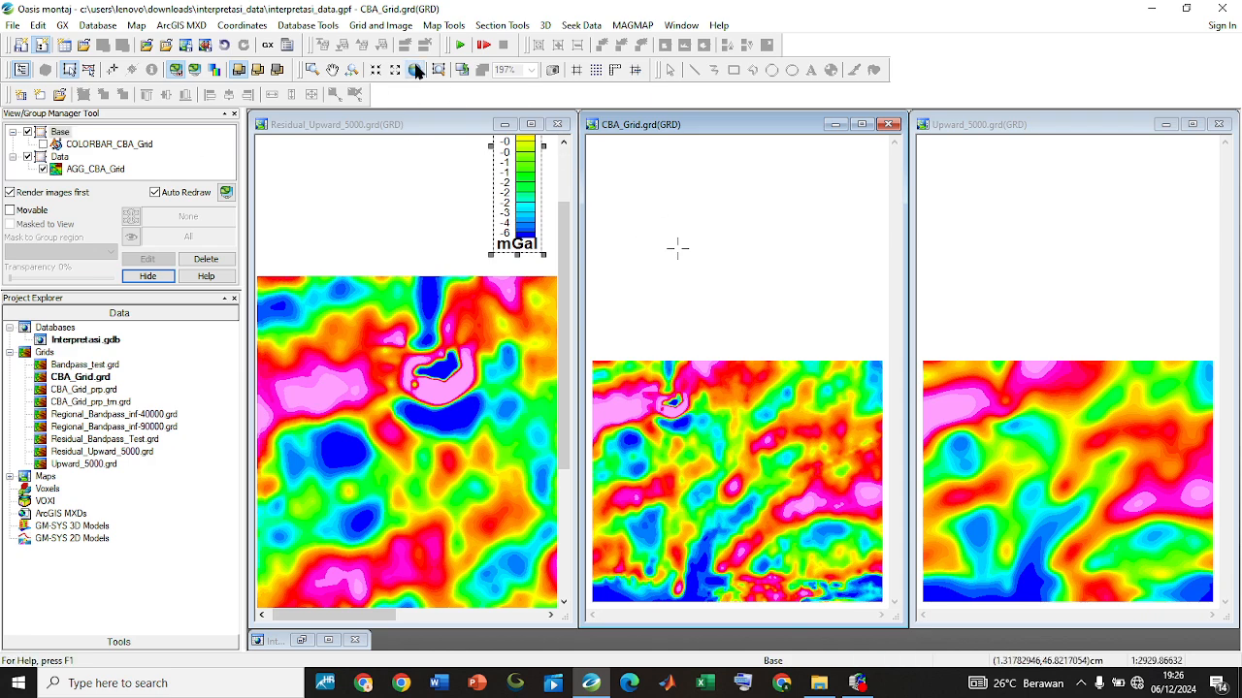
Add a colour legend bar for the CBA_Grid map again in place of the hidden one
{"action": "left_click", "coordinate": [445, 27]}
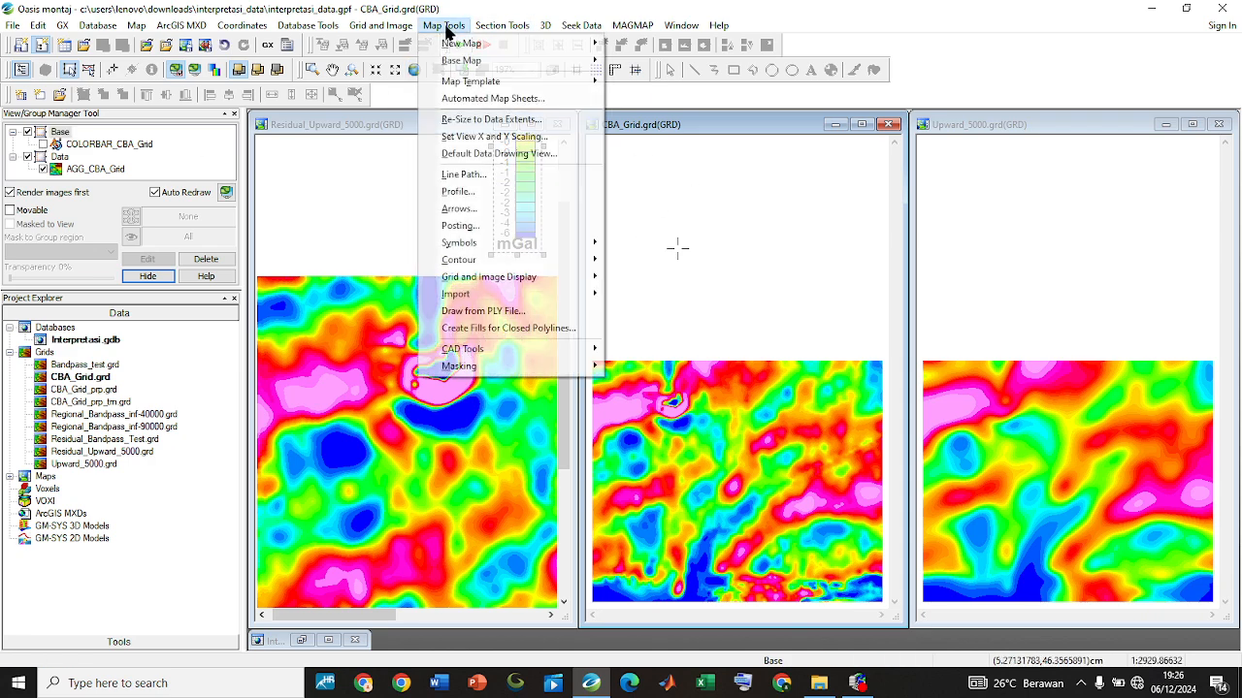
{"action": "mouse_move", "coordinate": [488, 242]}
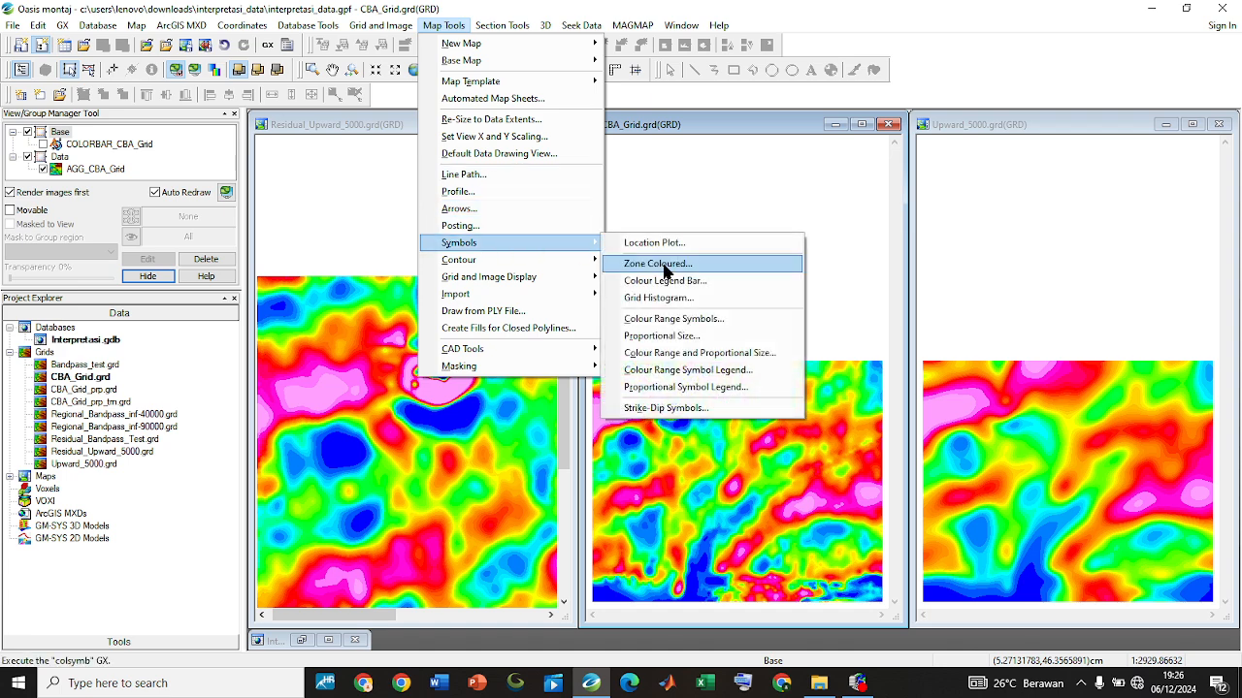
{"action": "left_click", "coordinate": [687, 281]}
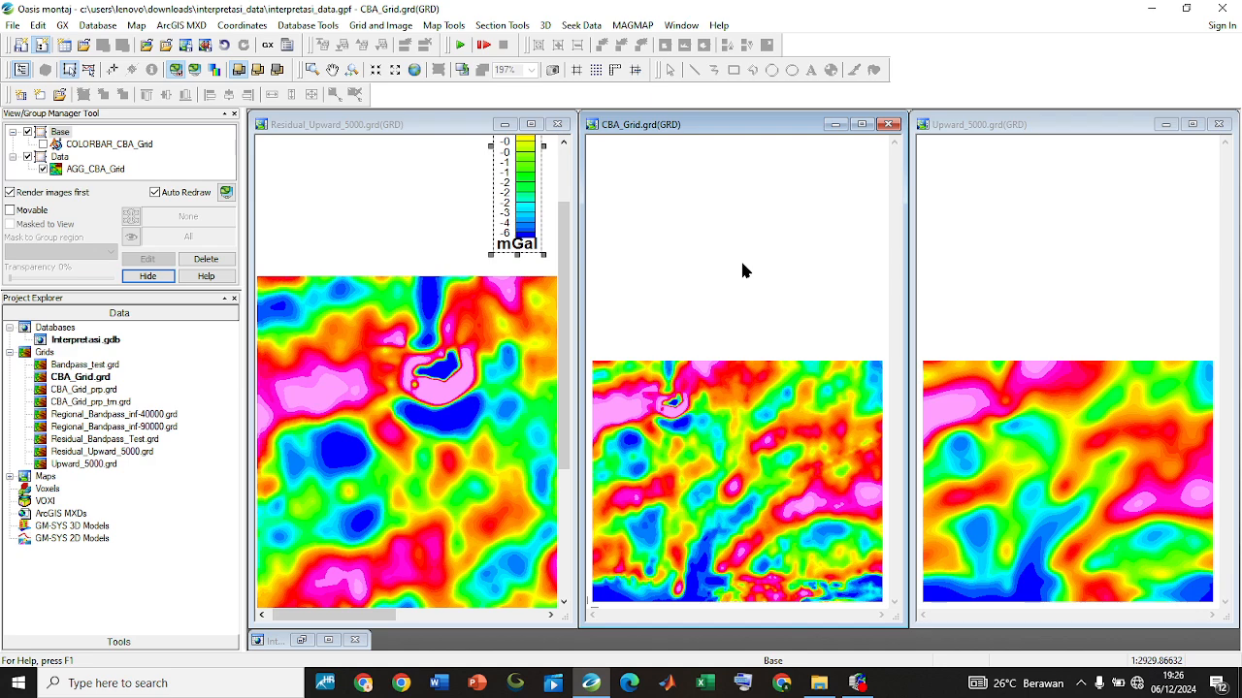
{"action": "left_click", "coordinate": [682, 436]}
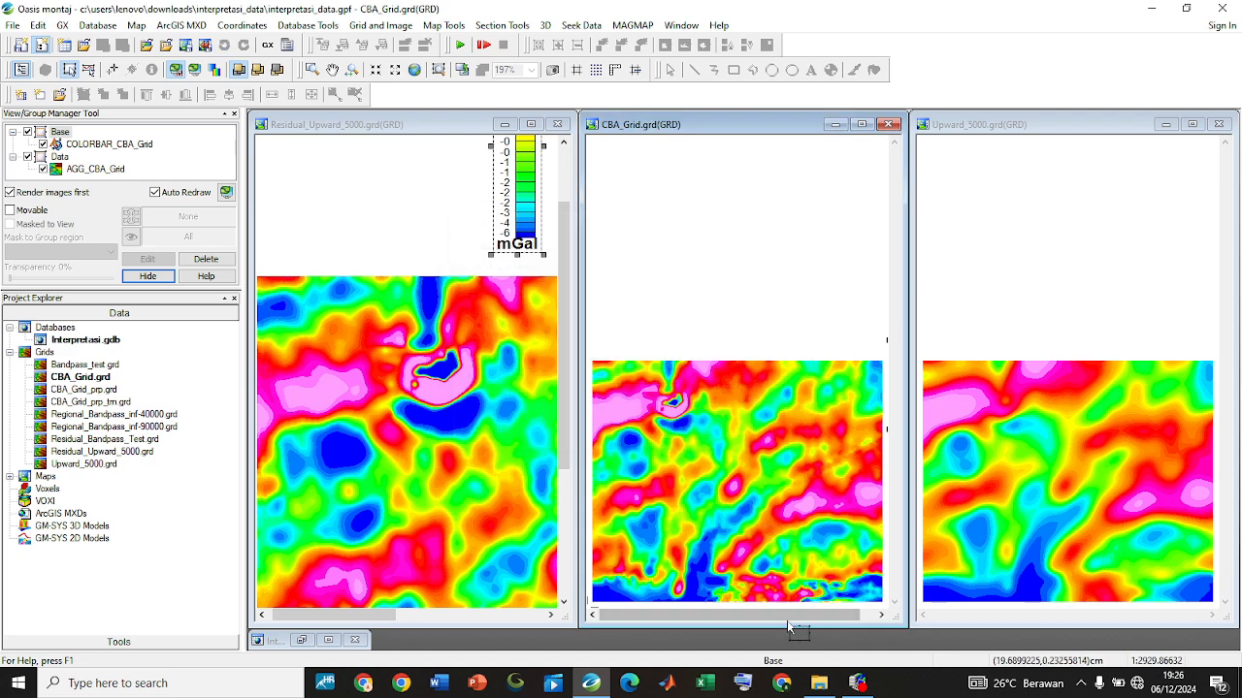
Move the CBA_Grid colour bar into the blank area above the grid and enlarge it to fill that space's height
{"action": "left_click_drag", "start_coordinate": [812, 611], "coordinate": [825, 611]}
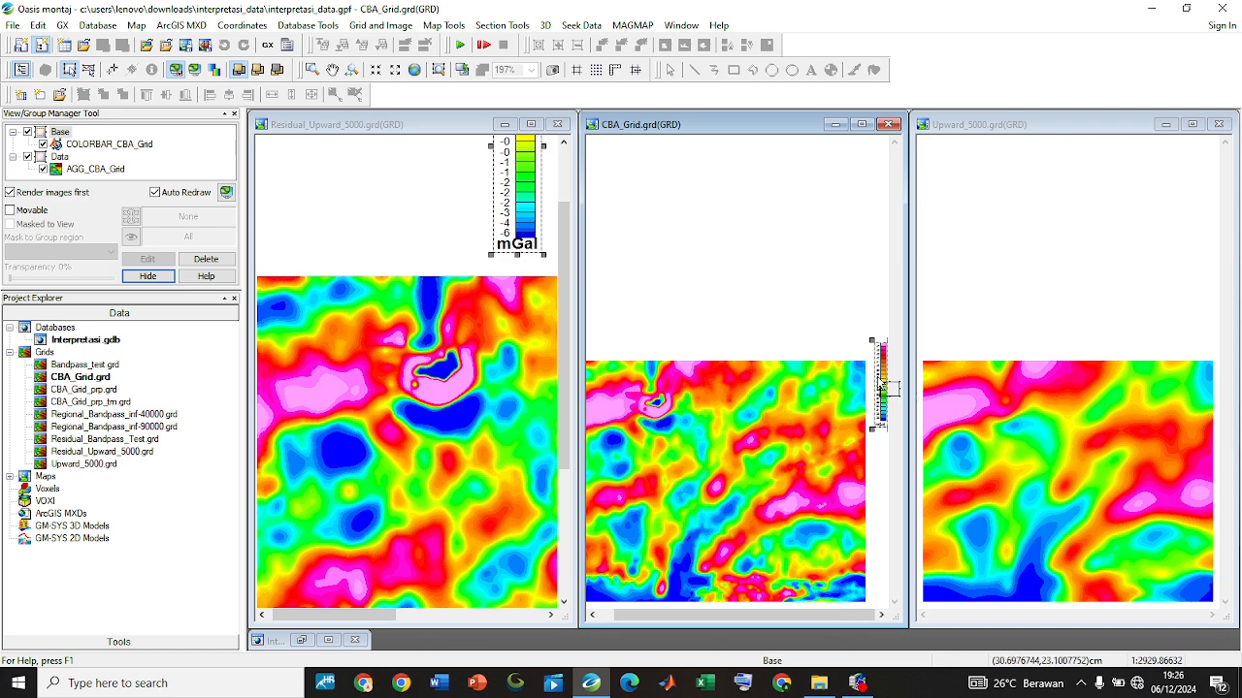
{"action": "left_click", "coordinate": [90, 70]}
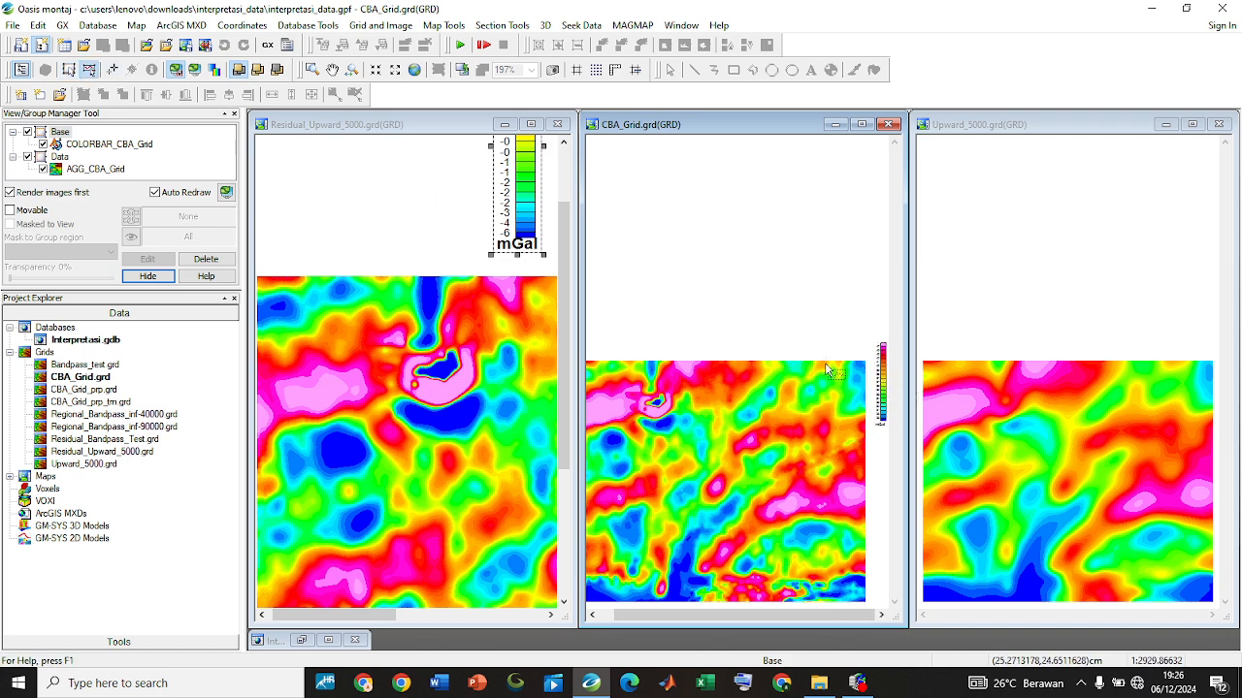
{"action": "left_click", "coordinate": [883, 387]}
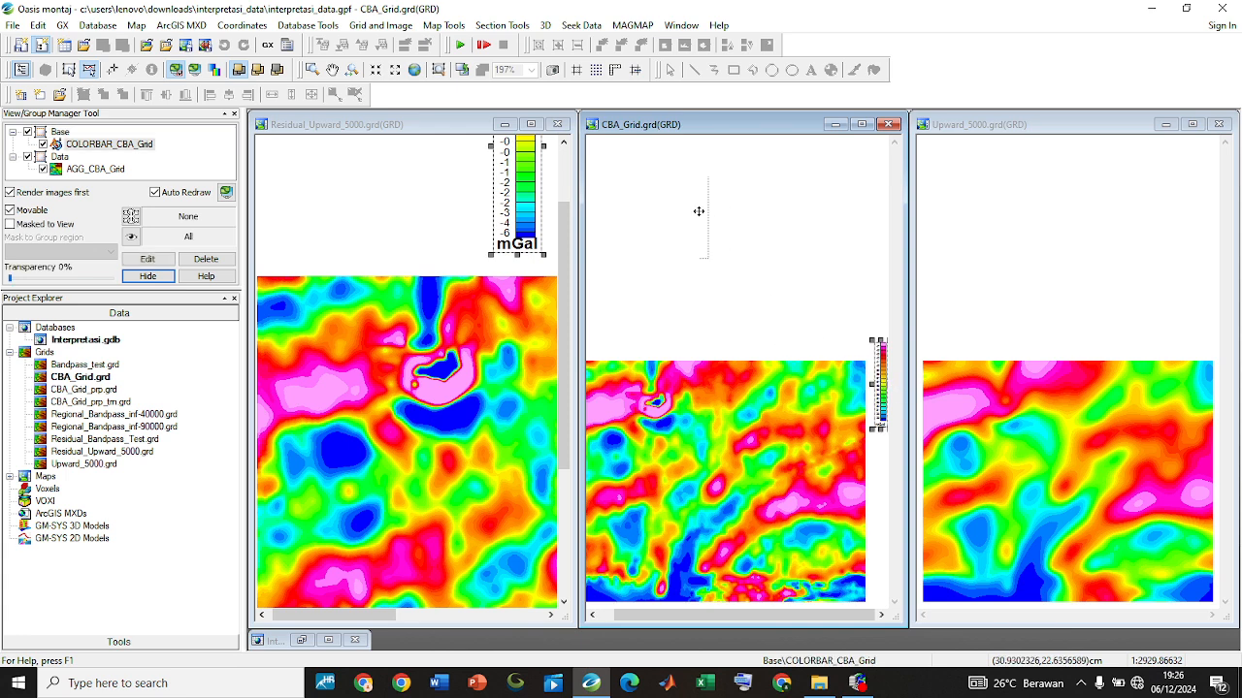
{"action": "left_click_drag", "start_coordinate": [699, 211], "coordinate": [679, 190]}
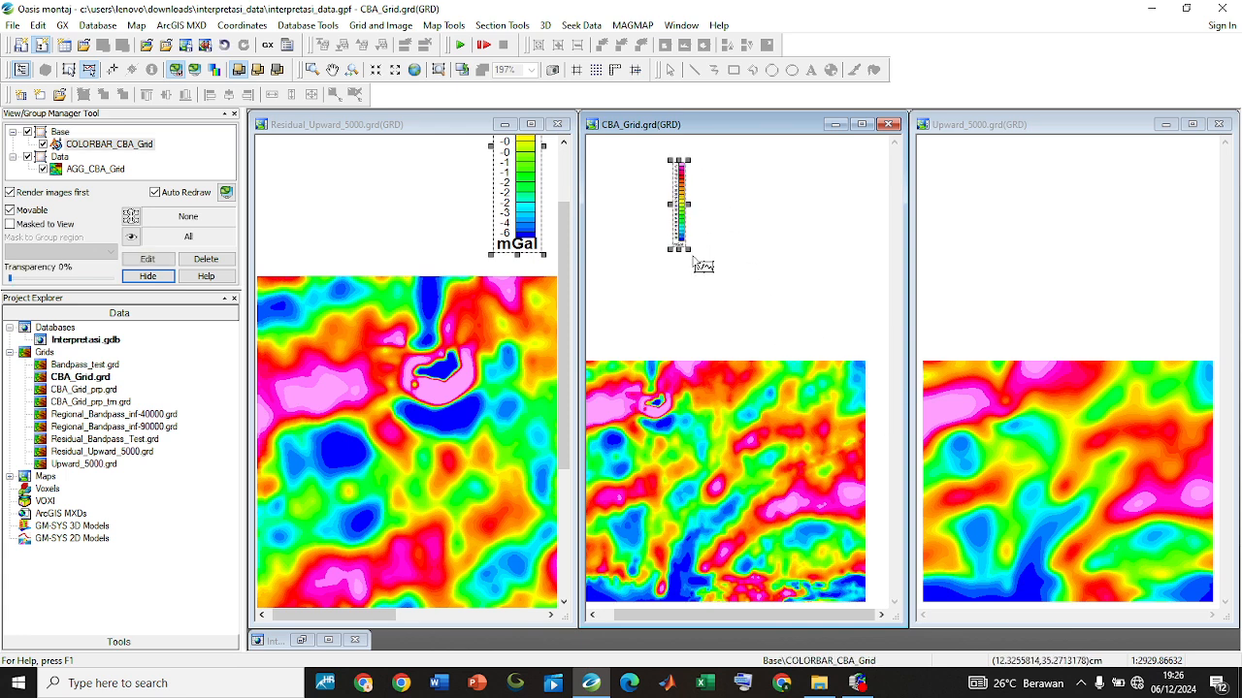
{"action": "left_click_drag", "start_coordinate": [686, 249], "coordinate": [779, 347]}
{"action": "left_click_drag", "start_coordinate": [681, 301], "coordinate": [694, 279]}
{"action": "left_click_drag", "start_coordinate": [700, 178], "coordinate": [700, 202]}
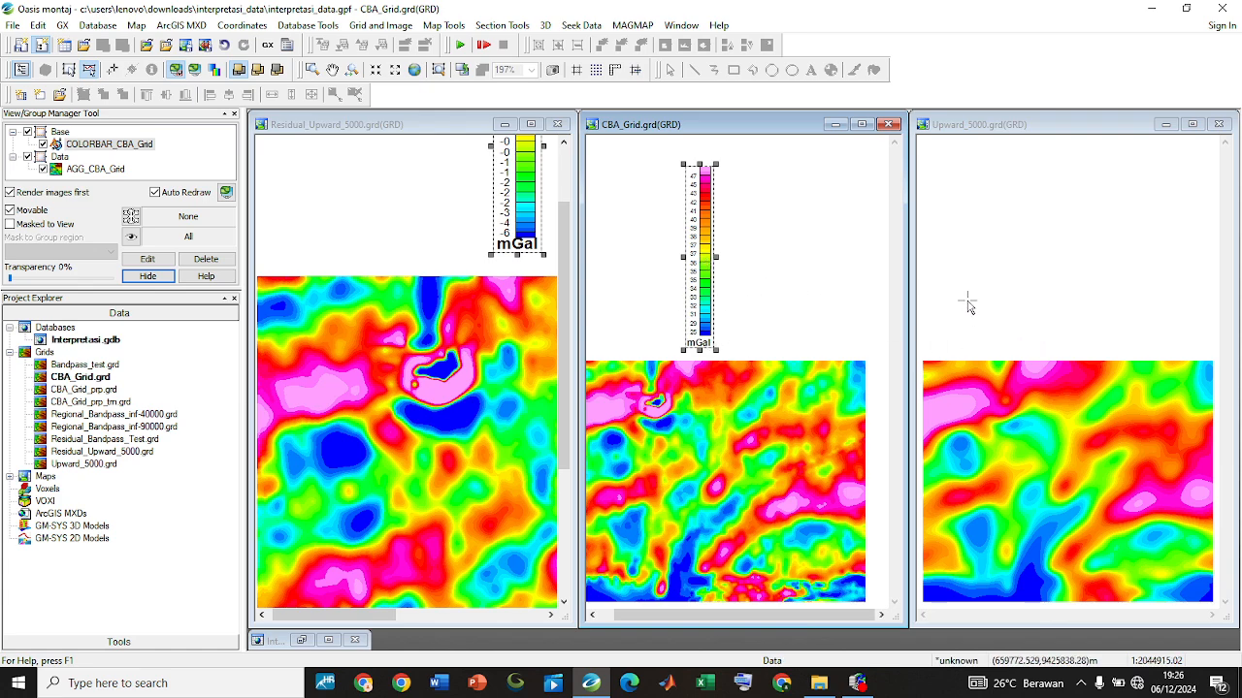
Add a vertical mGal colour legend bar for Upward_5000, located at X 311.13 mm and Y 186.24 mm
{"action": "left_click", "coordinate": [1037, 288]}
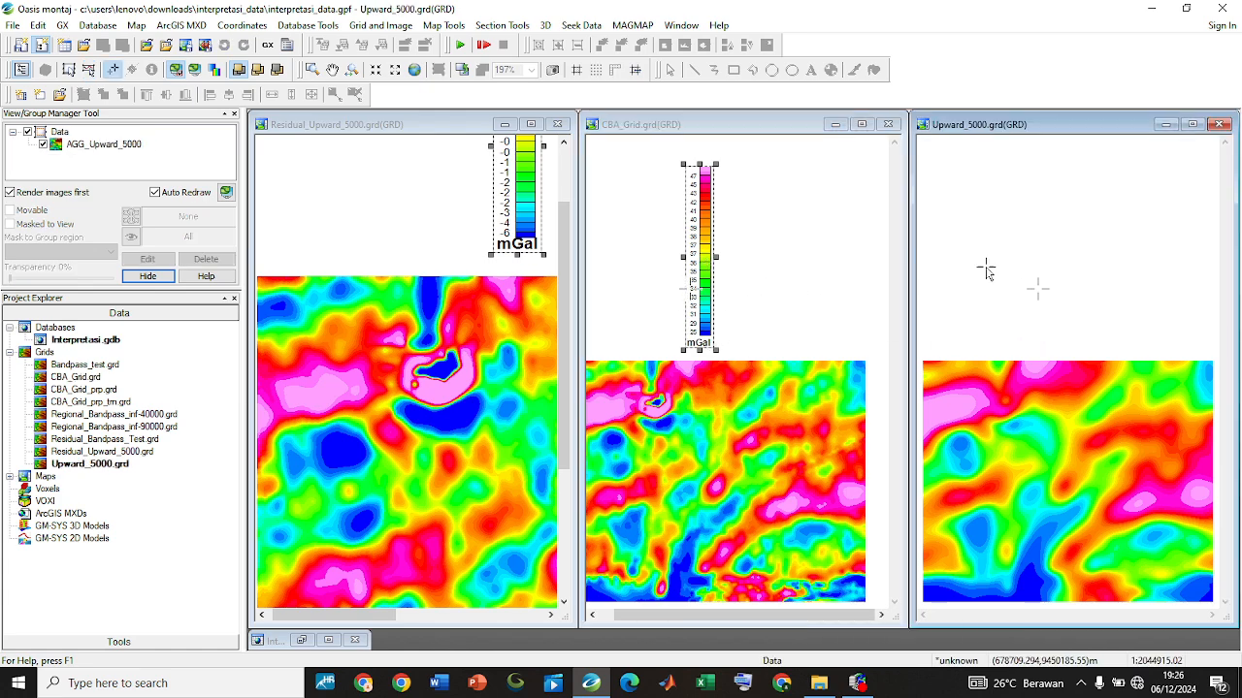
{"action": "left_click", "coordinate": [448, 26]}
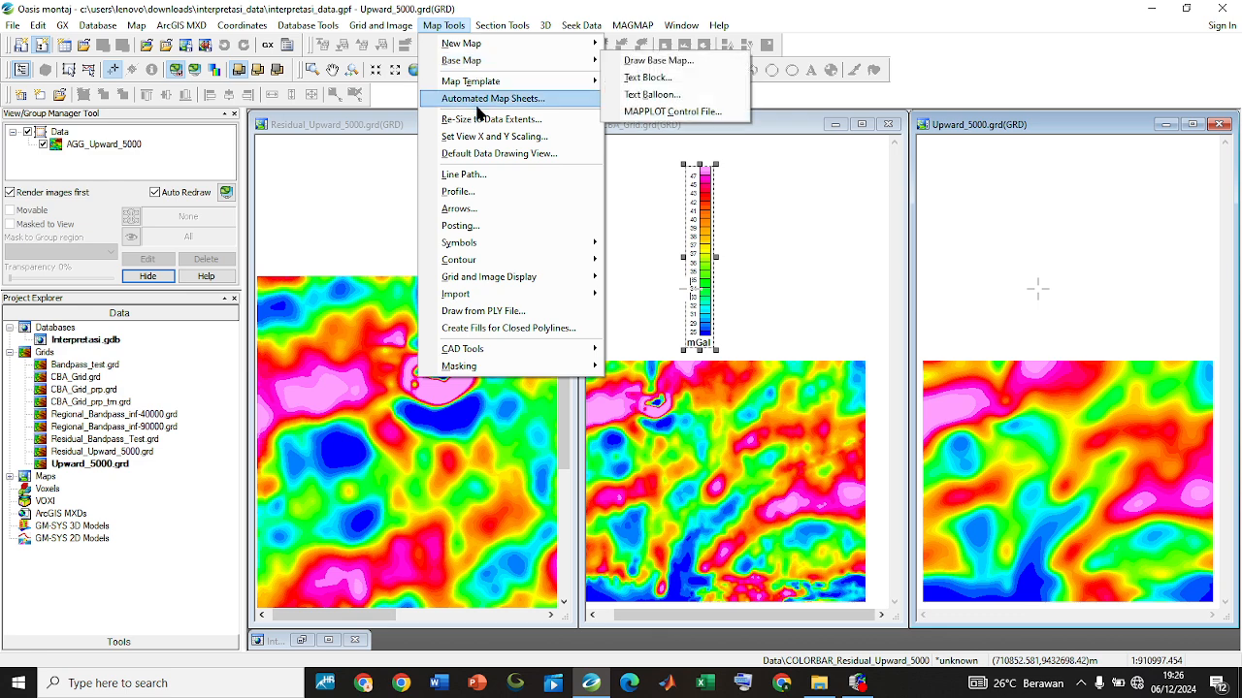
{"action": "mouse_move", "coordinate": [498, 252]}
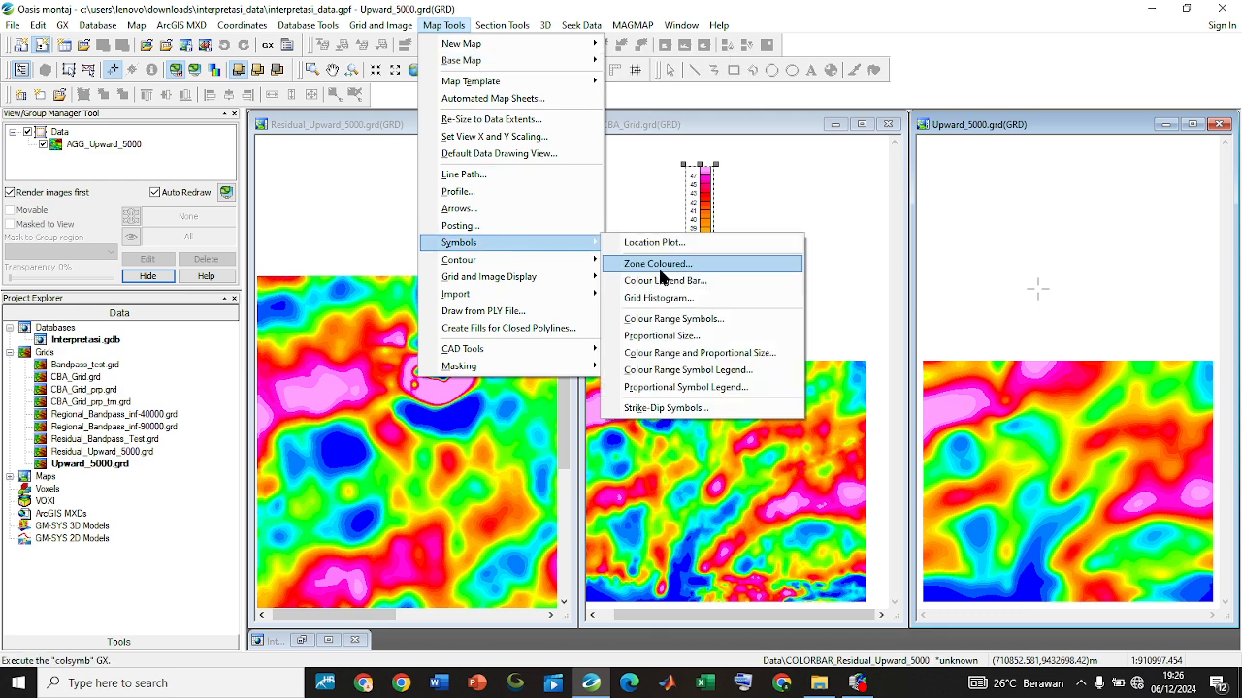
{"action": "left_click", "coordinate": [645, 279]}
{"action": "left_click", "coordinate": [618, 361]}
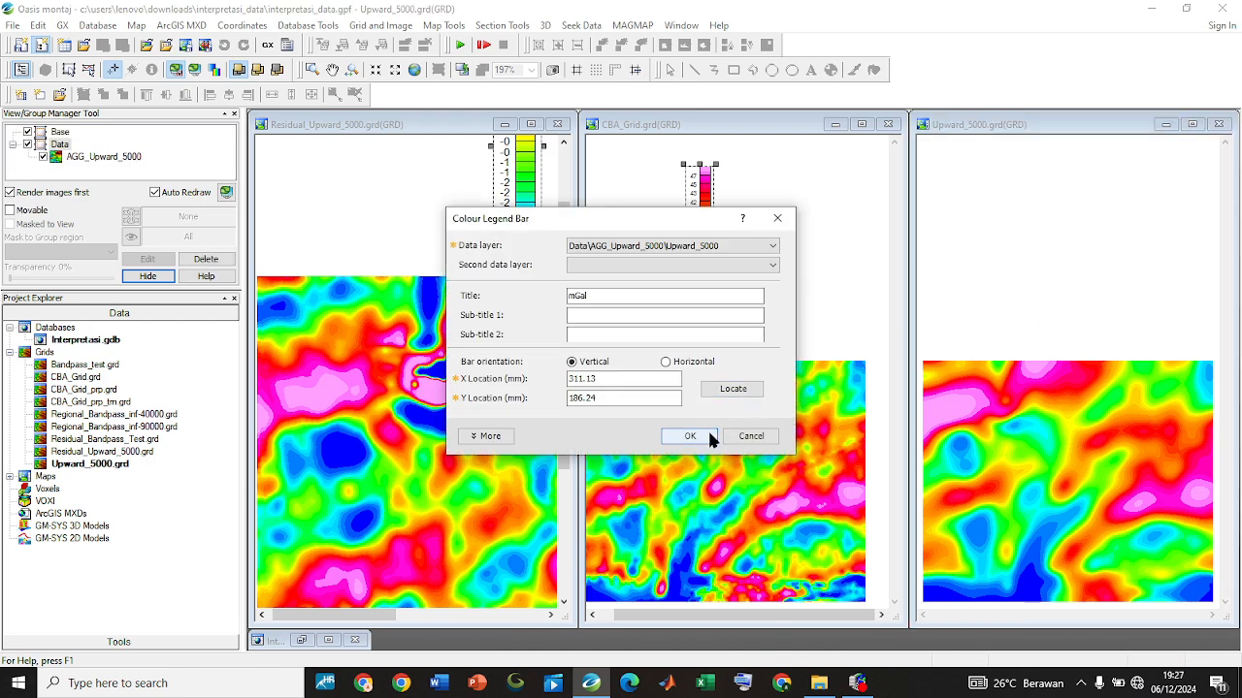
{"action": "left_click", "coordinate": [709, 436]}
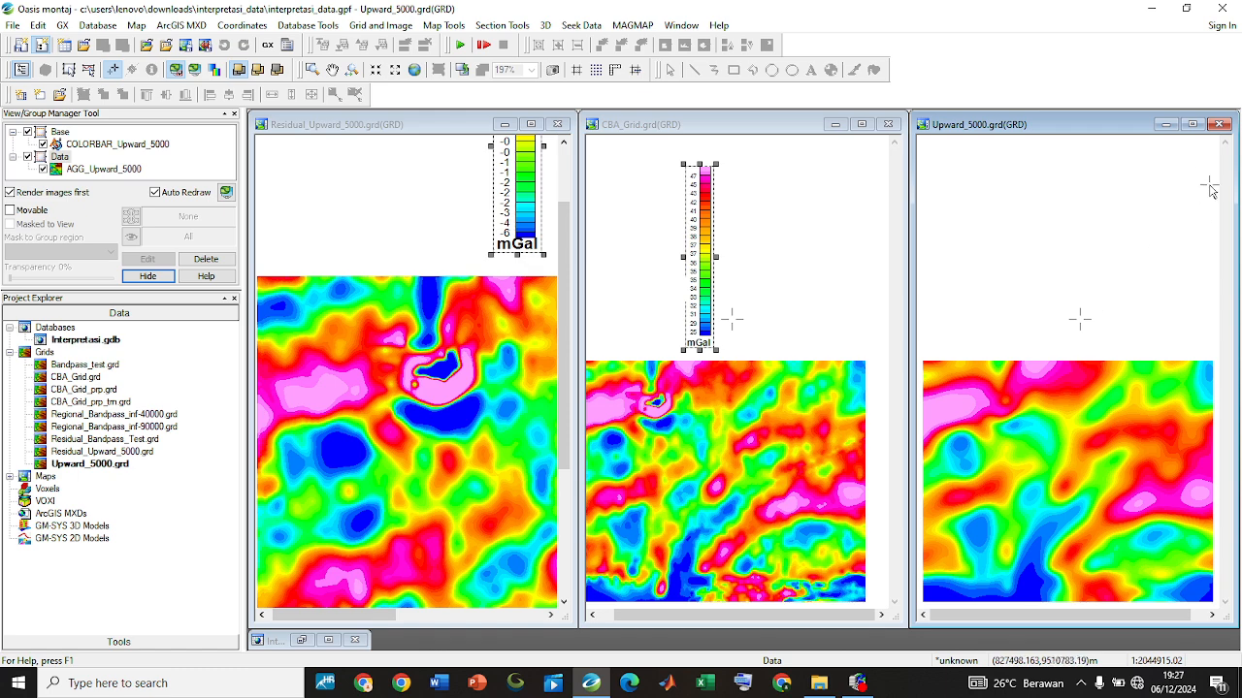
Maximize the Upward_5000 grid window, then move its colour bar into the blank area above the grid and enlarge it
{"action": "left_click", "coordinate": [1194, 125]}
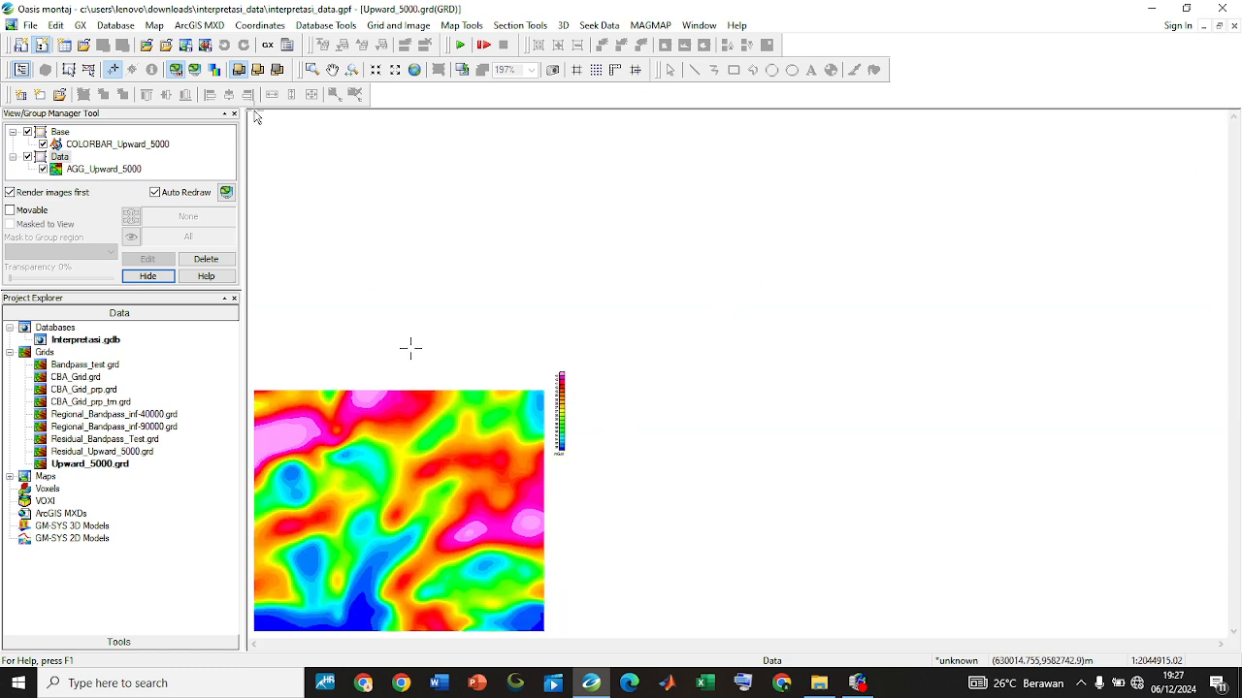
{"action": "left_click", "coordinate": [93, 74]}
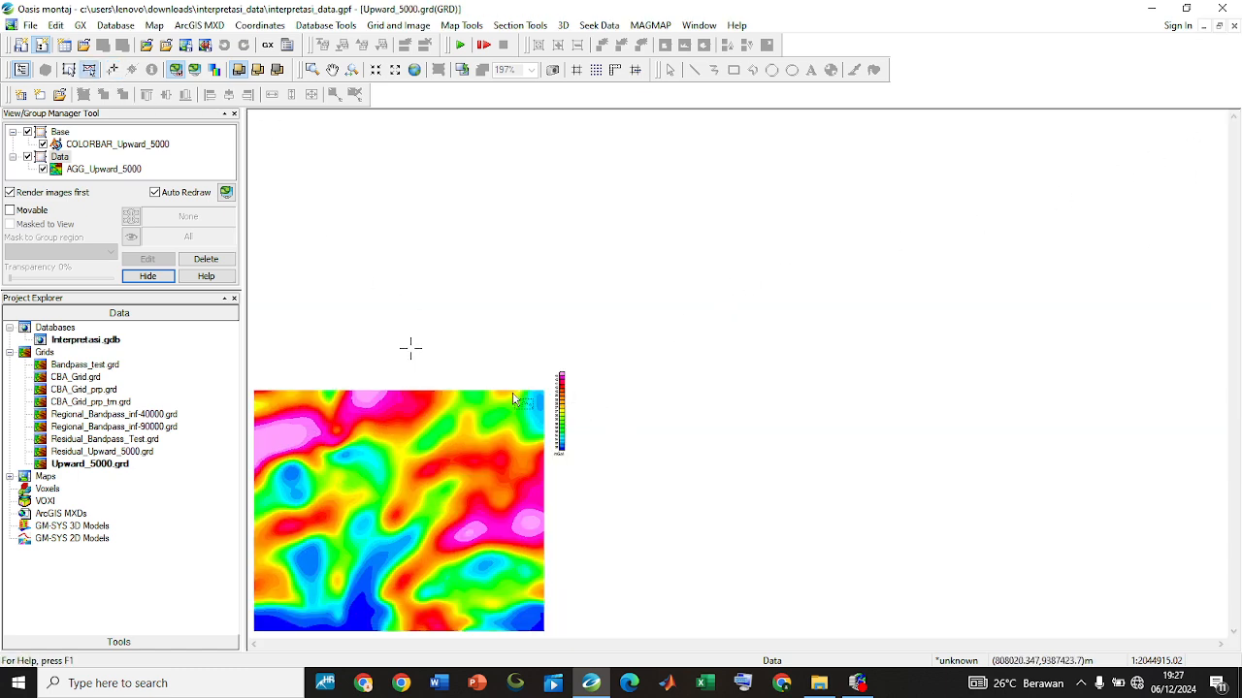
{"action": "left_click", "coordinate": [561, 413]}
{"action": "left_click_drag", "start_coordinate": [356, 180], "coordinate": [357, 199]}
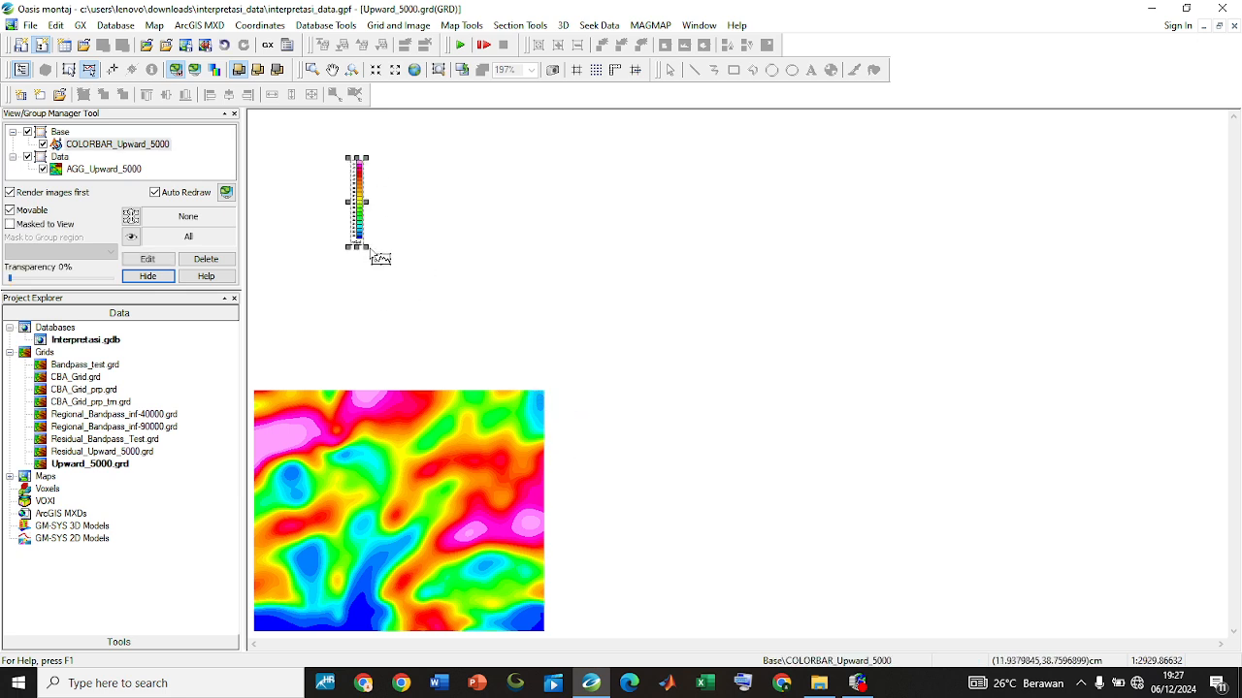
{"action": "left_click_drag", "start_coordinate": [366, 247], "coordinate": [498, 375]}
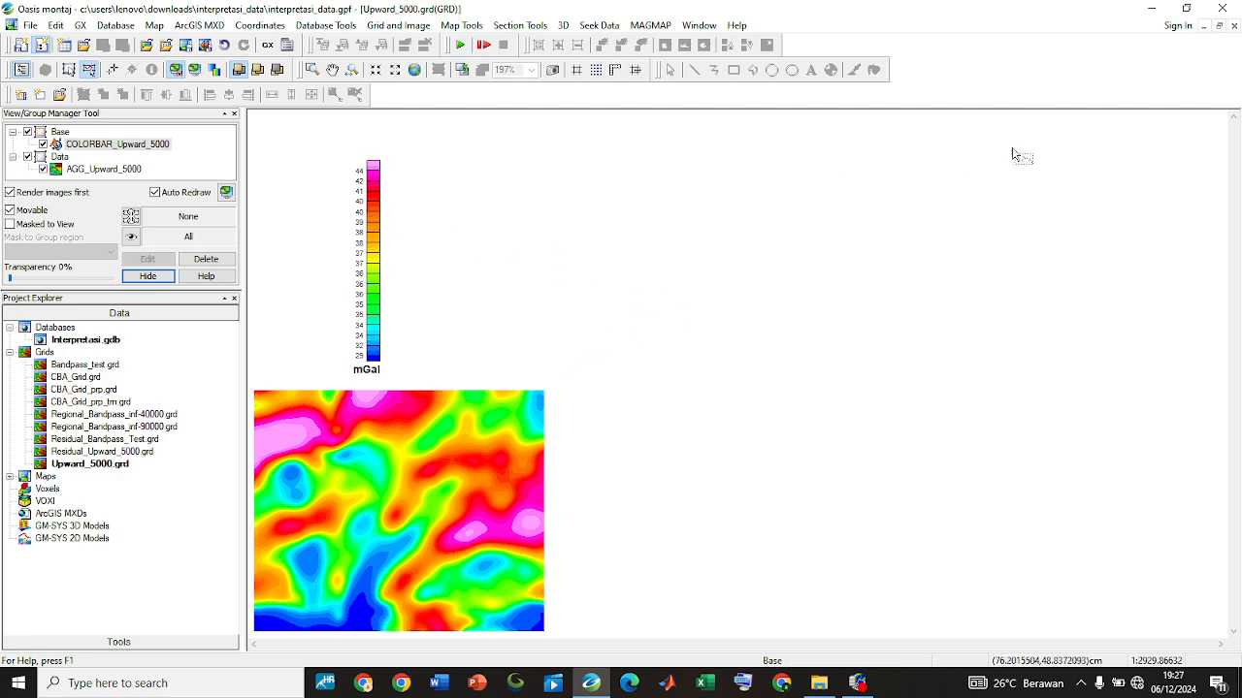
Tile the grid windows vertically and shift the Residual_Upward_5000 colour bar down and inward so the whole bar fits in its window
{"action": "left_click", "coordinate": [699, 27]}
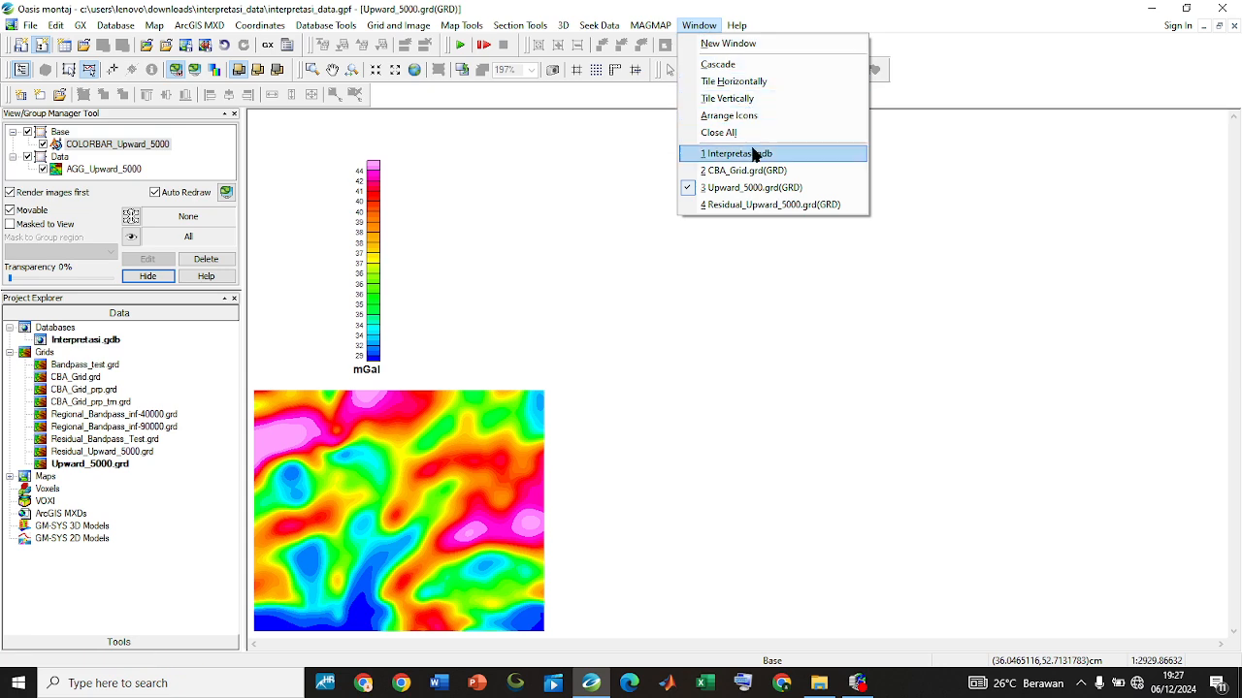
{"action": "left_click", "coordinate": [782, 100]}
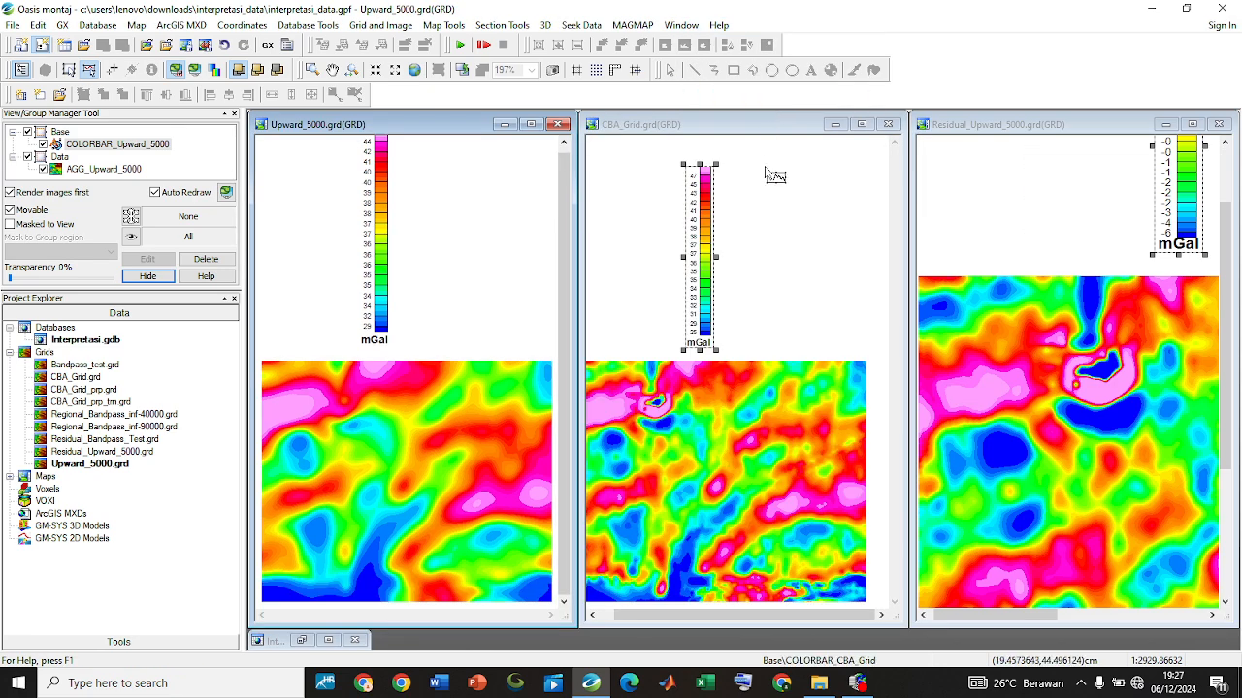
{"action": "left_click", "coordinate": [1185, 198]}
{"action": "left_click_drag", "start_coordinate": [1185, 198], "coordinate": [1051, 275]}
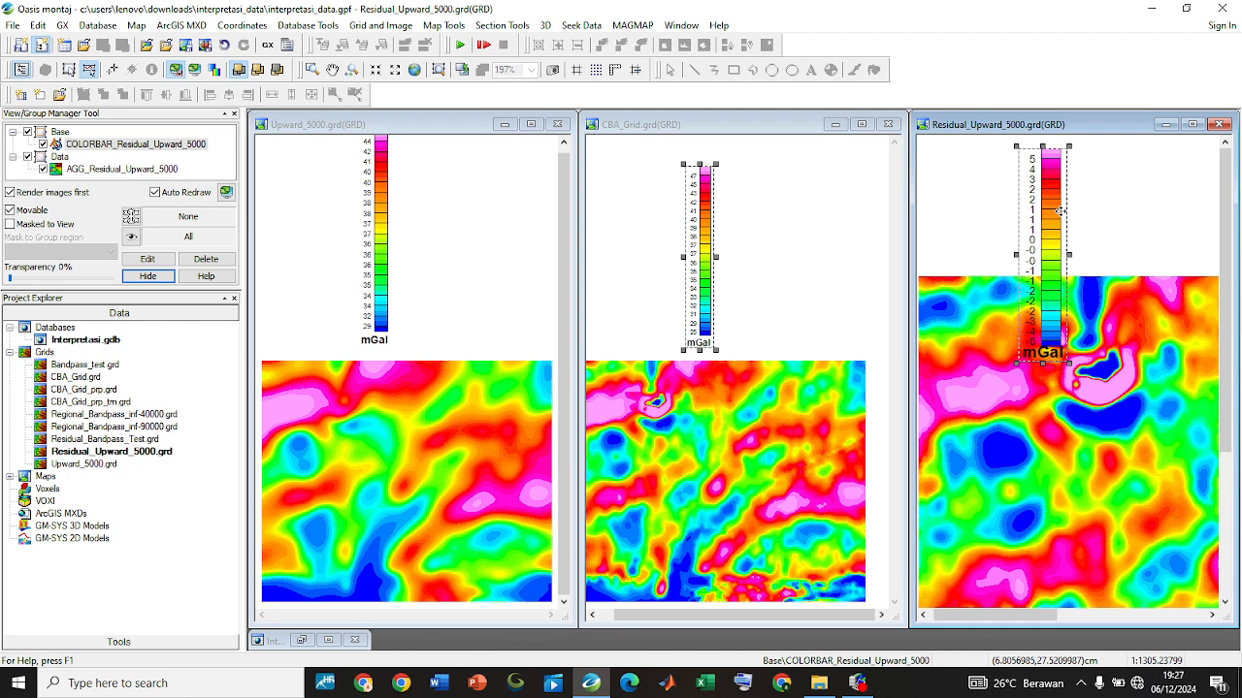
Reposition the Upward_5000 colour bar so the whole bar fits in its window, and clear the selection of the CBA_Grid bar
{"action": "left_click", "coordinate": [549, 202]}
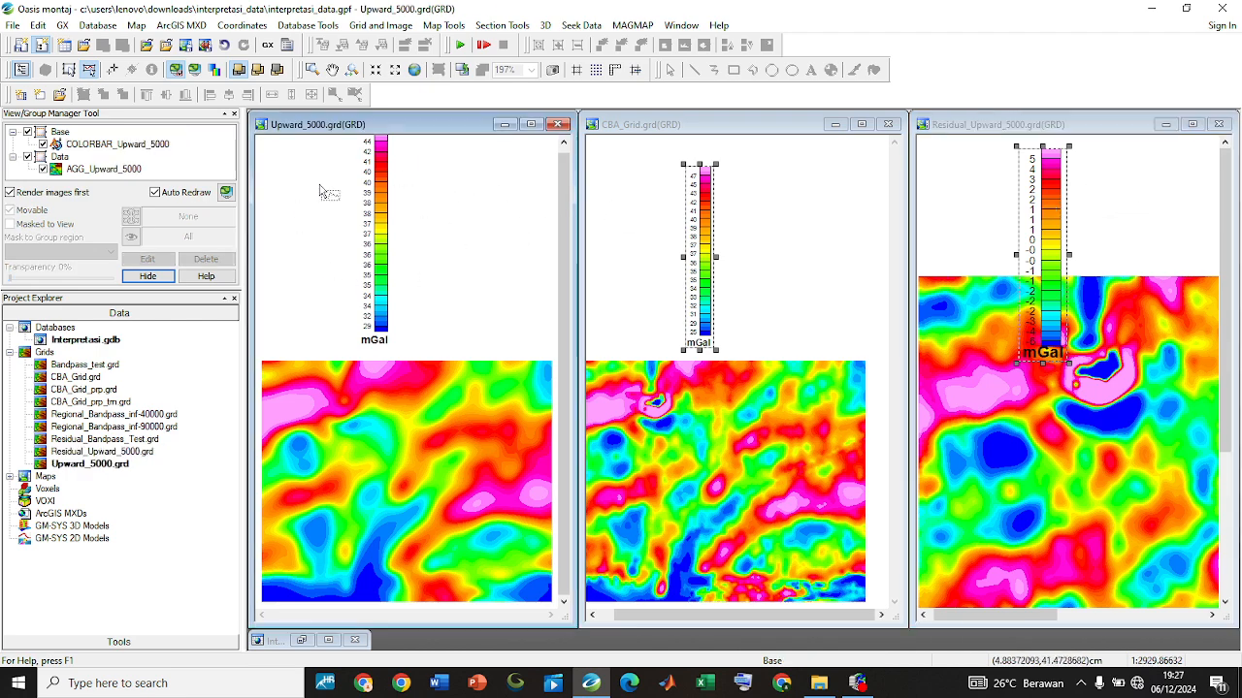
{"action": "left_click", "coordinate": [381, 246]}
{"action": "left_click_drag", "start_coordinate": [381, 246], "coordinate": [393, 304]}
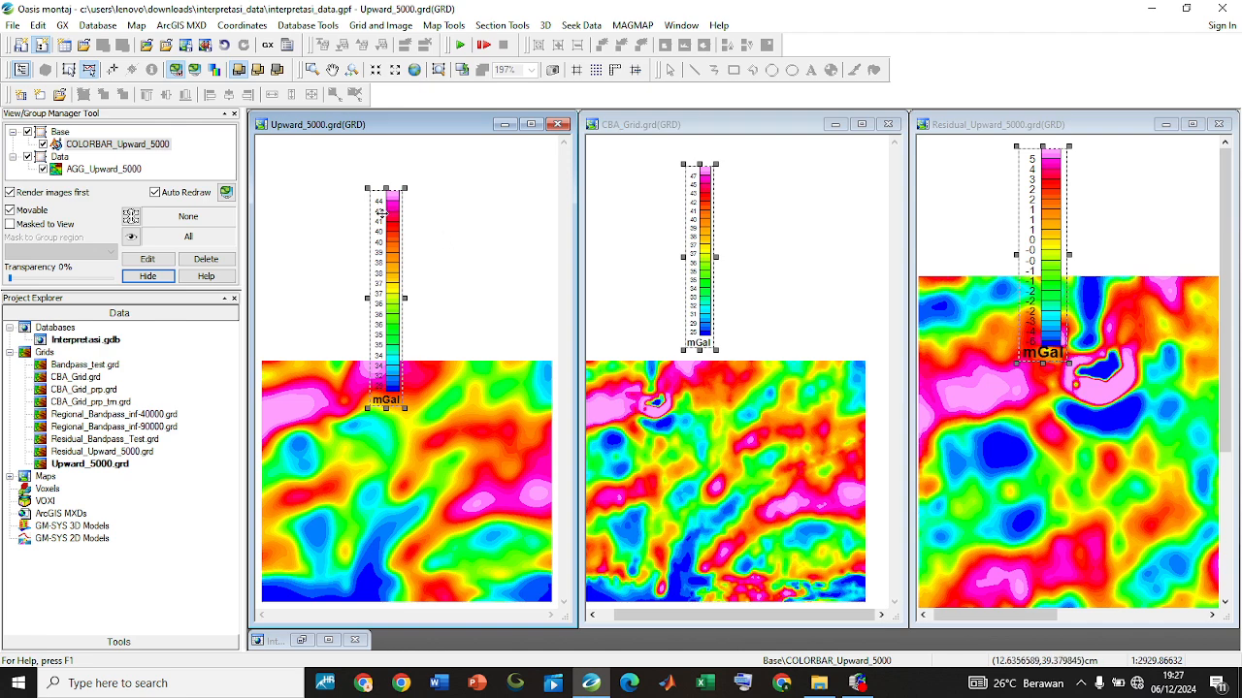
{"action": "left_click_drag", "start_coordinate": [389, 229], "coordinate": [402, 198]}
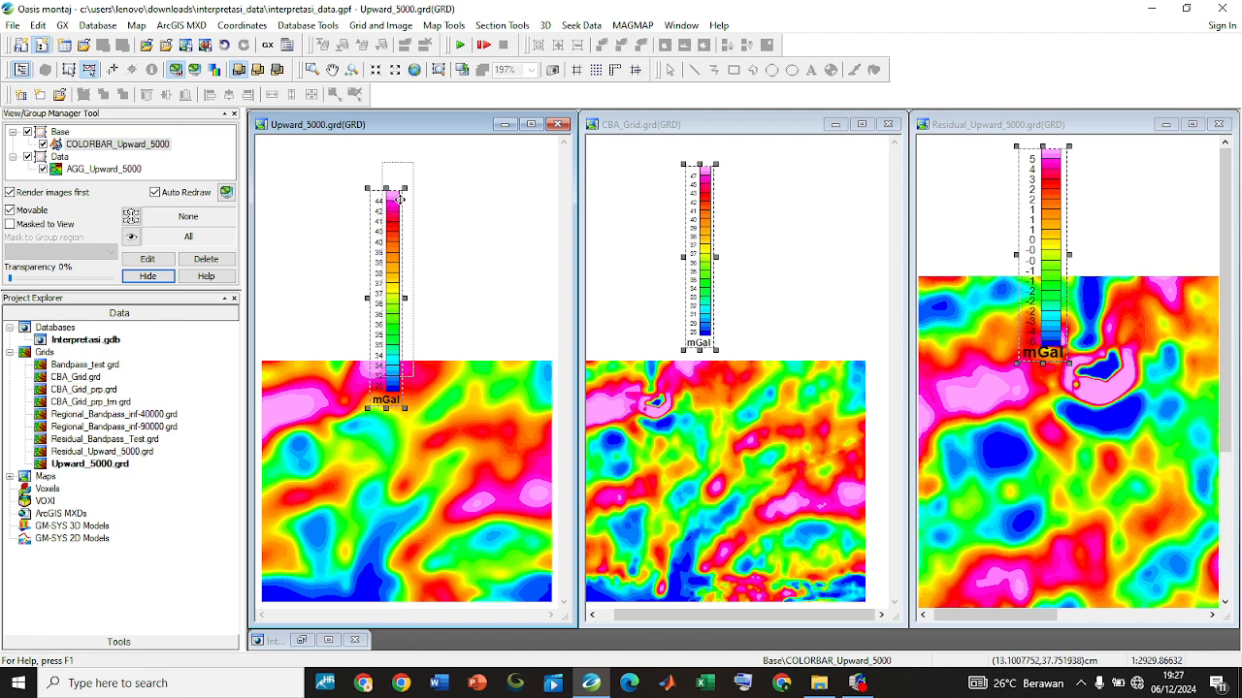
{"action": "left_click", "coordinate": [704, 209]}
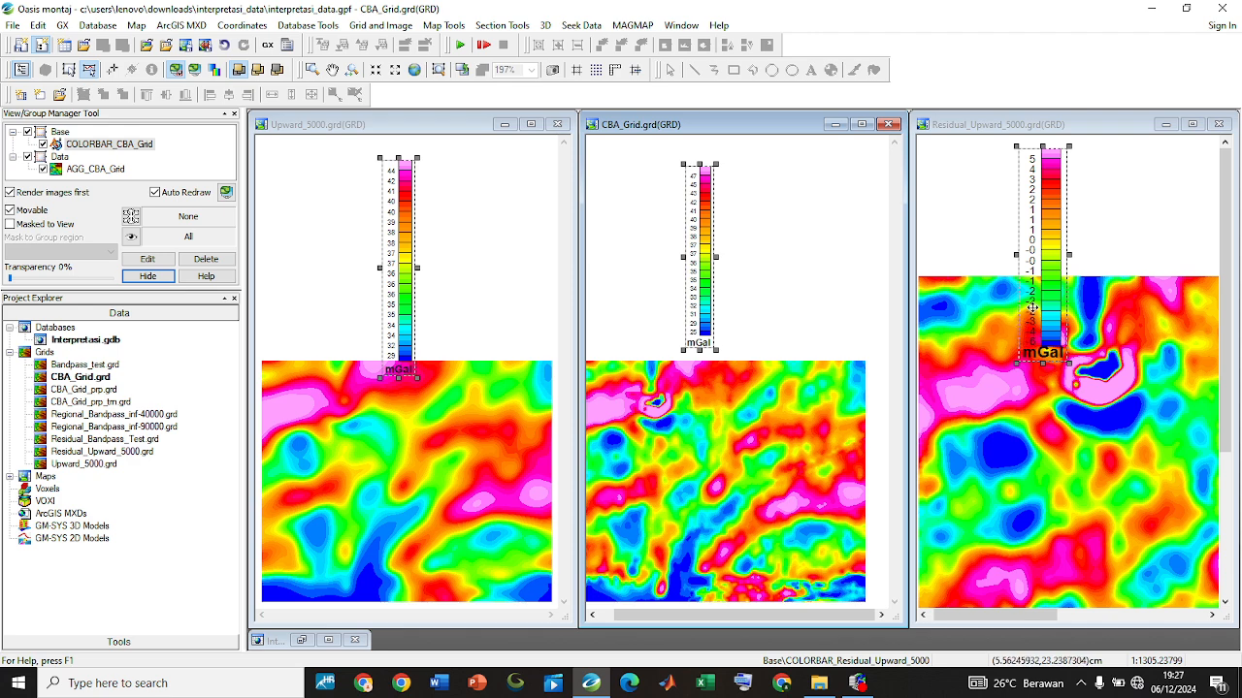
{"action": "left_click", "coordinate": [864, 268]}
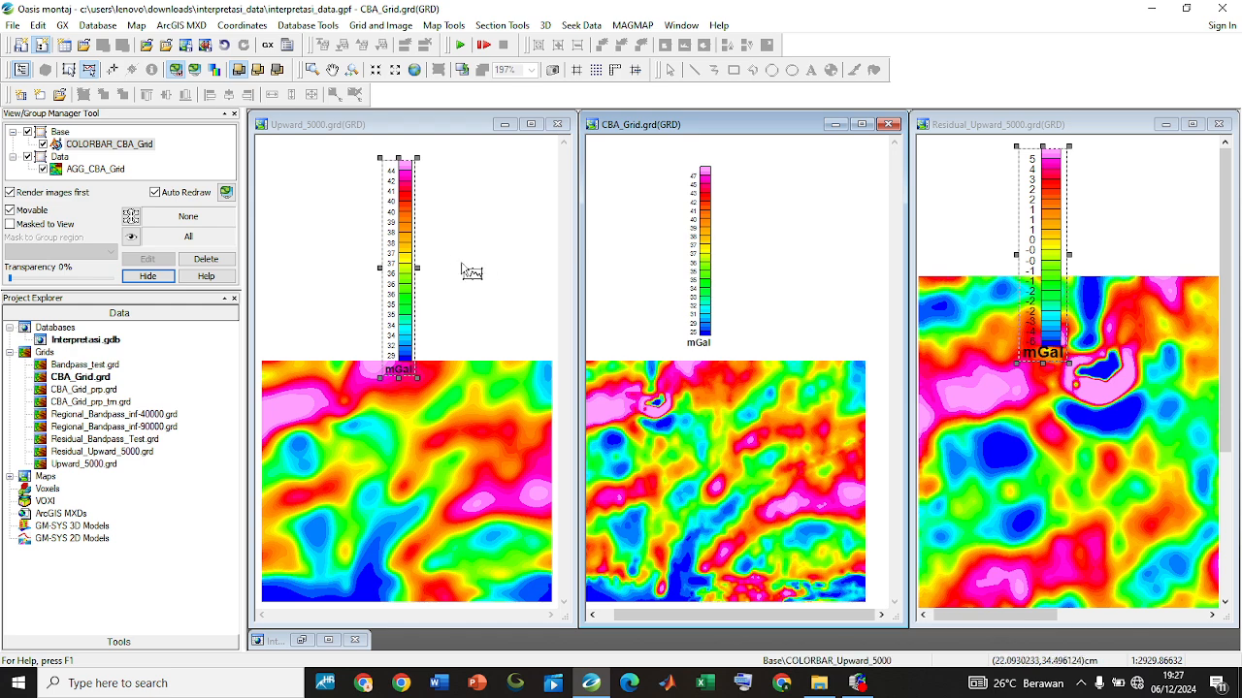
Pre-process CBA_Grid for FFT filtering into CBA_Grid_prp.grd with first order trend removal from edge points, 10% square expansion and multistep expansion fill
{"action": "left_click", "coordinate": [632, 25]}
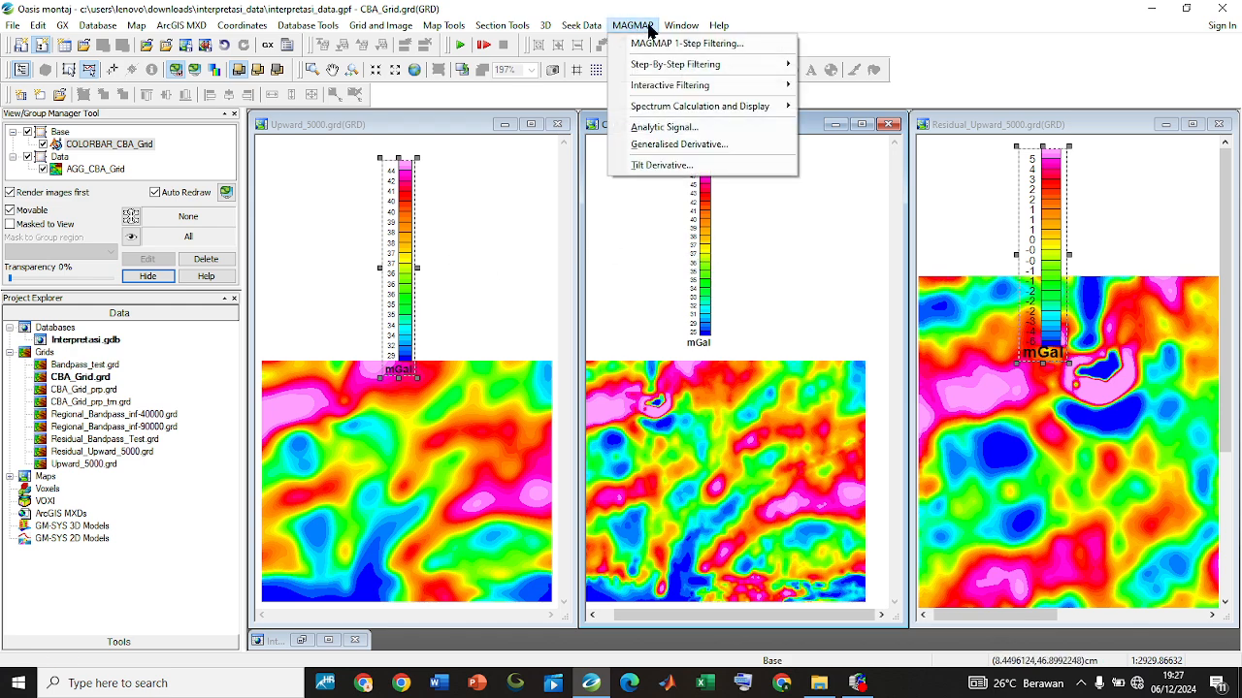
{"action": "mouse_move", "coordinate": [681, 25]}
{"action": "mouse_move", "coordinate": [631, 26]}
{"action": "mouse_move", "coordinate": [767, 87]}
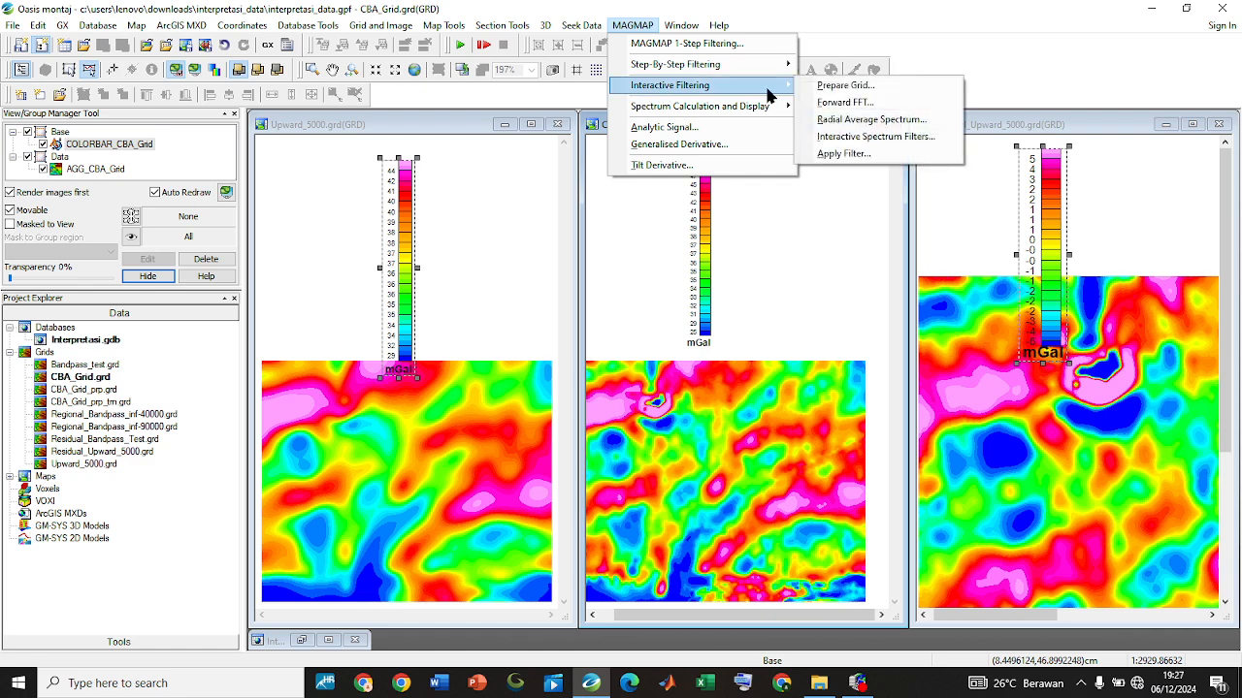
{"action": "left_click", "coordinate": [842, 85]}
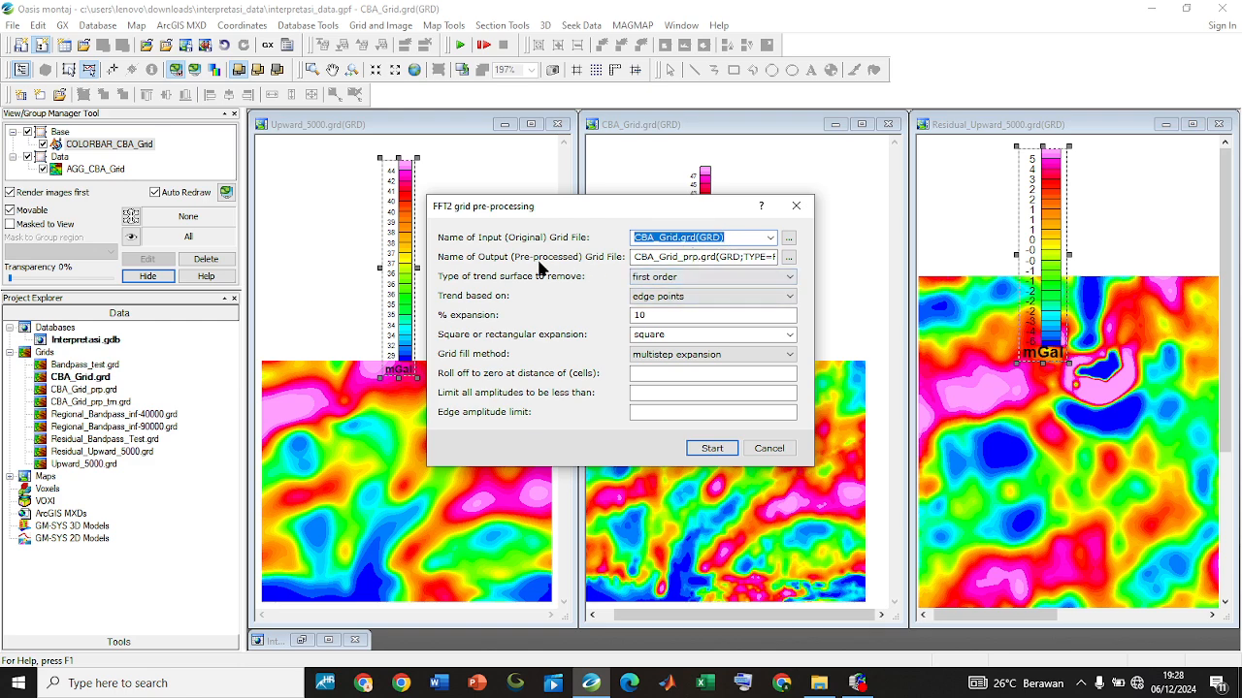
{"action": "left_click", "coordinate": [713, 449]}
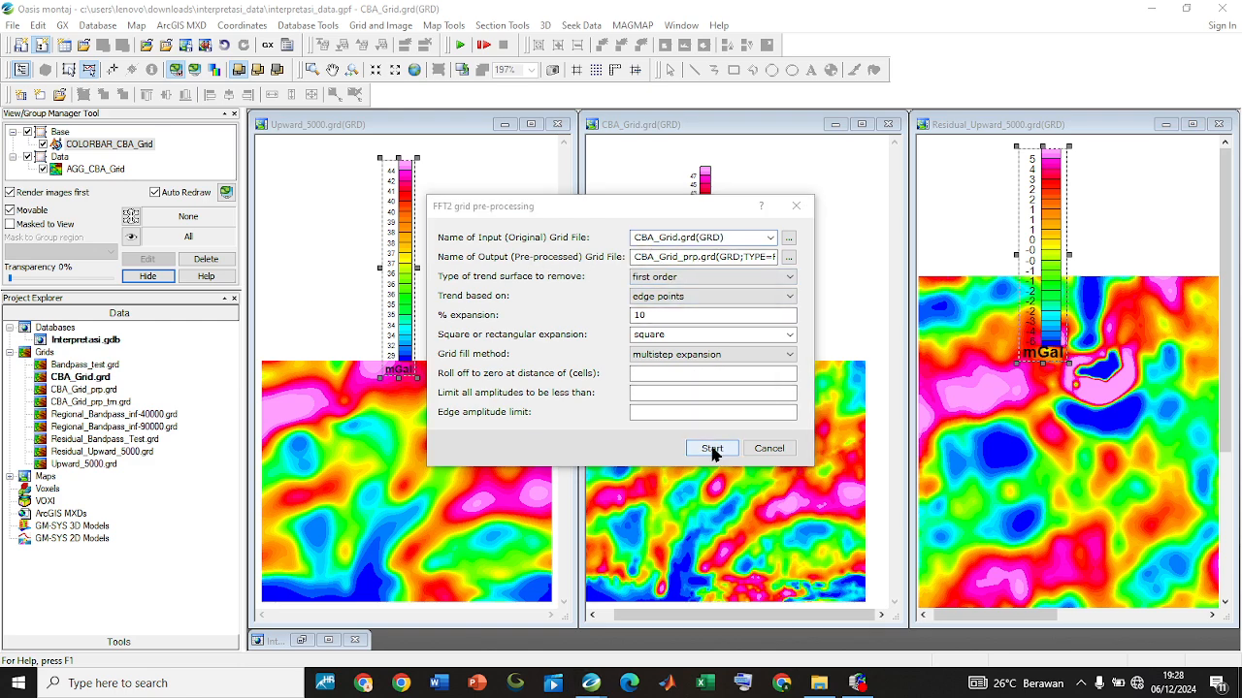
{"action": "left_click", "coordinate": [662, 373]}
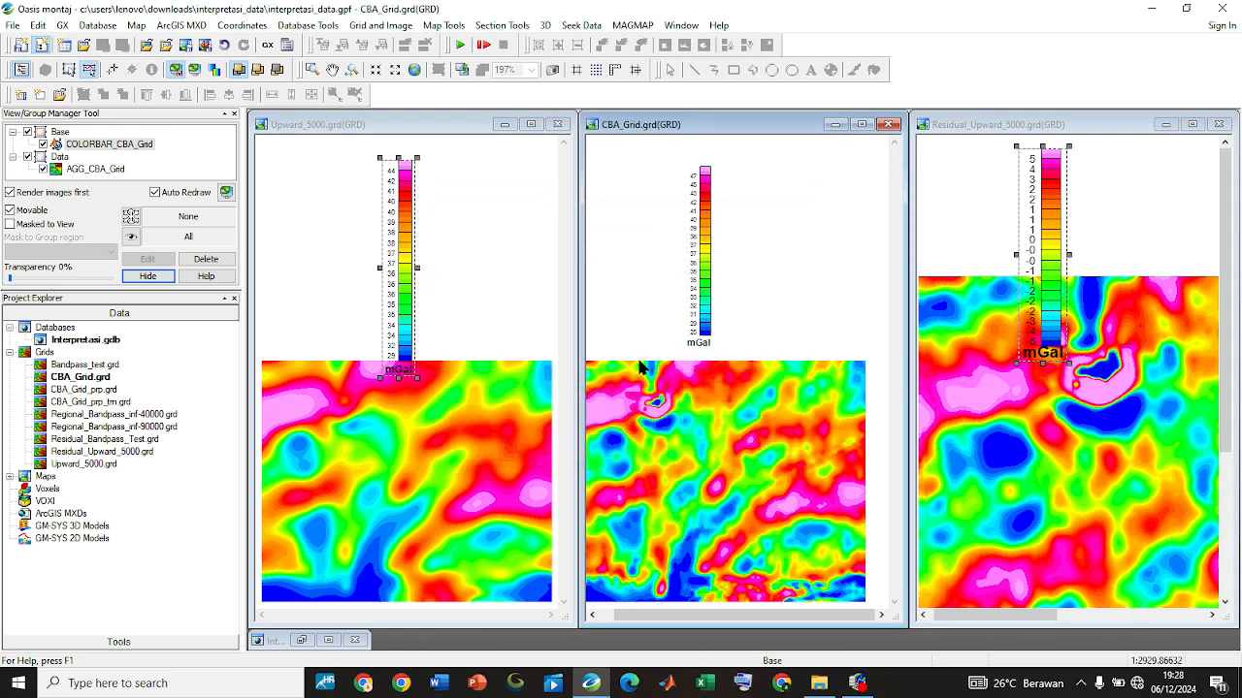
Run the Forward FFT on the pre-processed CBA_Grid_prp grid
{"action": "left_click", "coordinate": [632, 26]}
{"action": "mouse_move", "coordinate": [676, 88]}
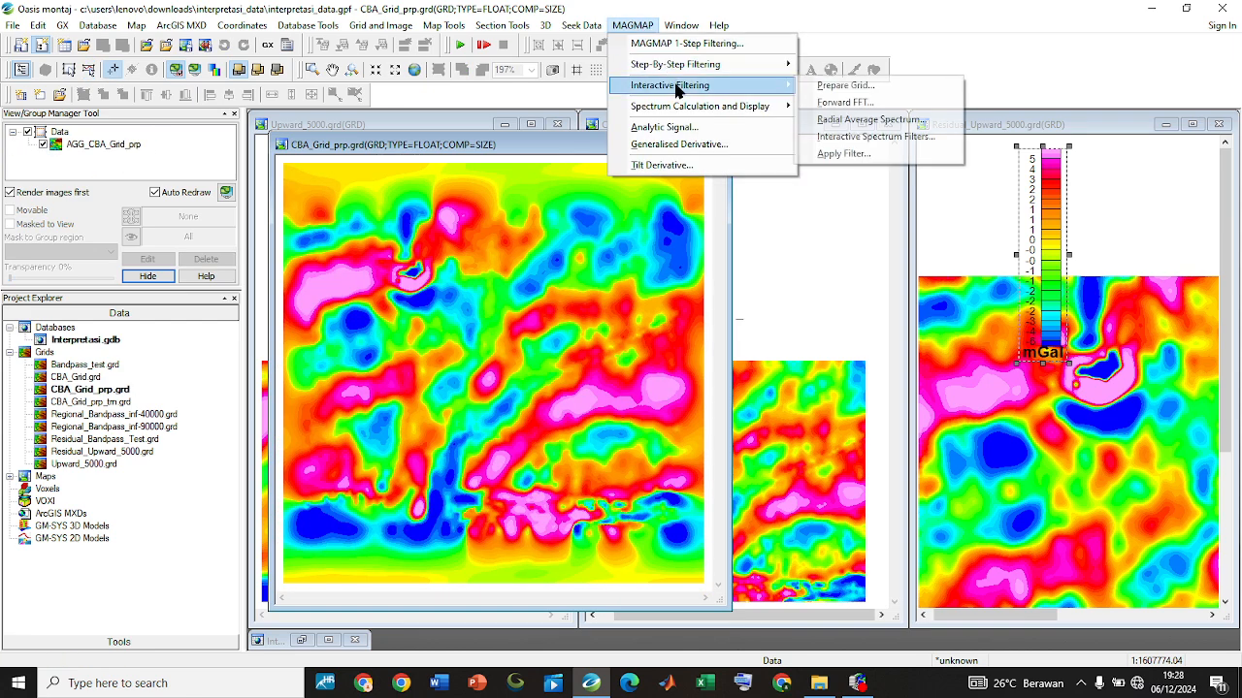
{"action": "left_click", "coordinate": [843, 102]}
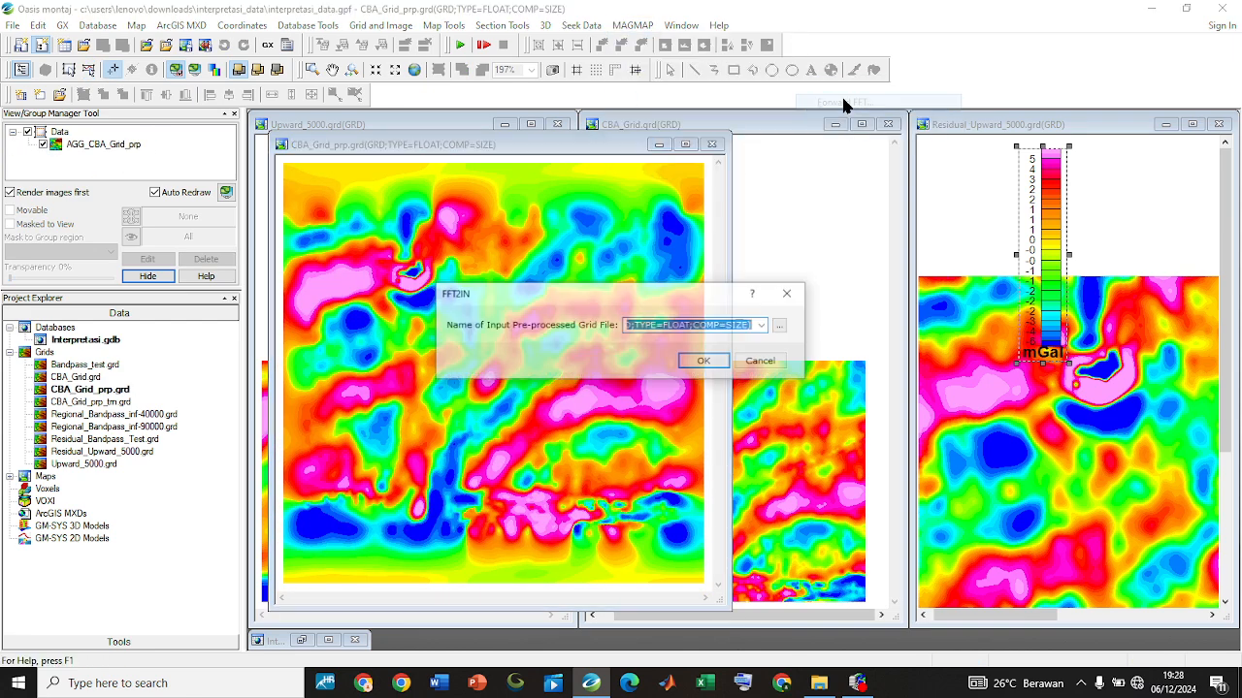
{"action": "left_click", "coordinate": [704, 359]}
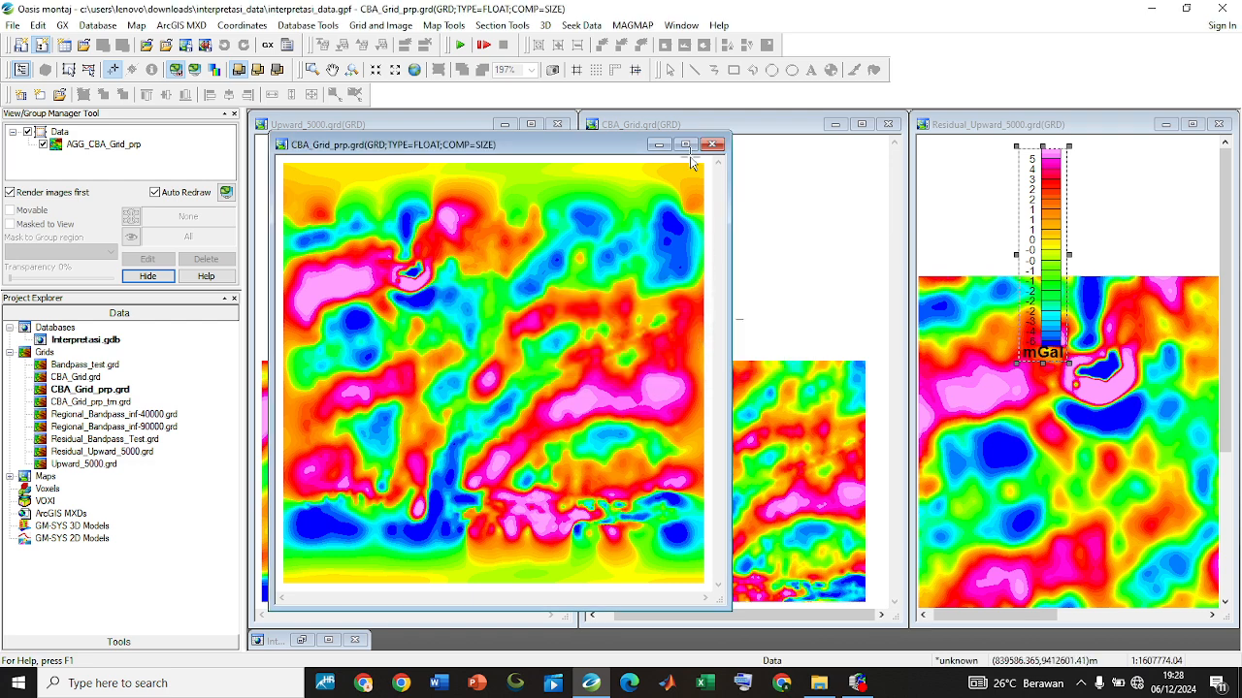
Calculate the radial average spectrum of the CBA_Grid_prp_trn transform grid, overwriting the existing Spec_CBA.SPC file
{"action": "left_click", "coordinate": [633, 25]}
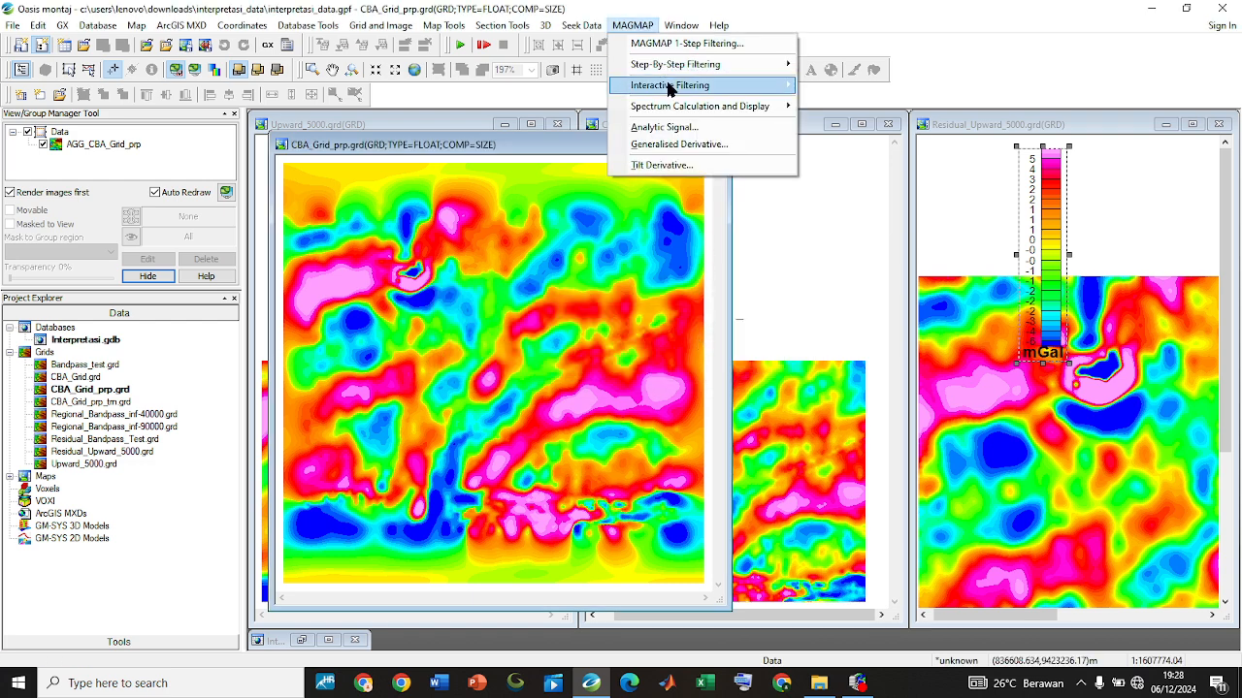
{"action": "mouse_move", "coordinate": [670, 90]}
{"action": "left_click", "coordinate": [859, 120]}
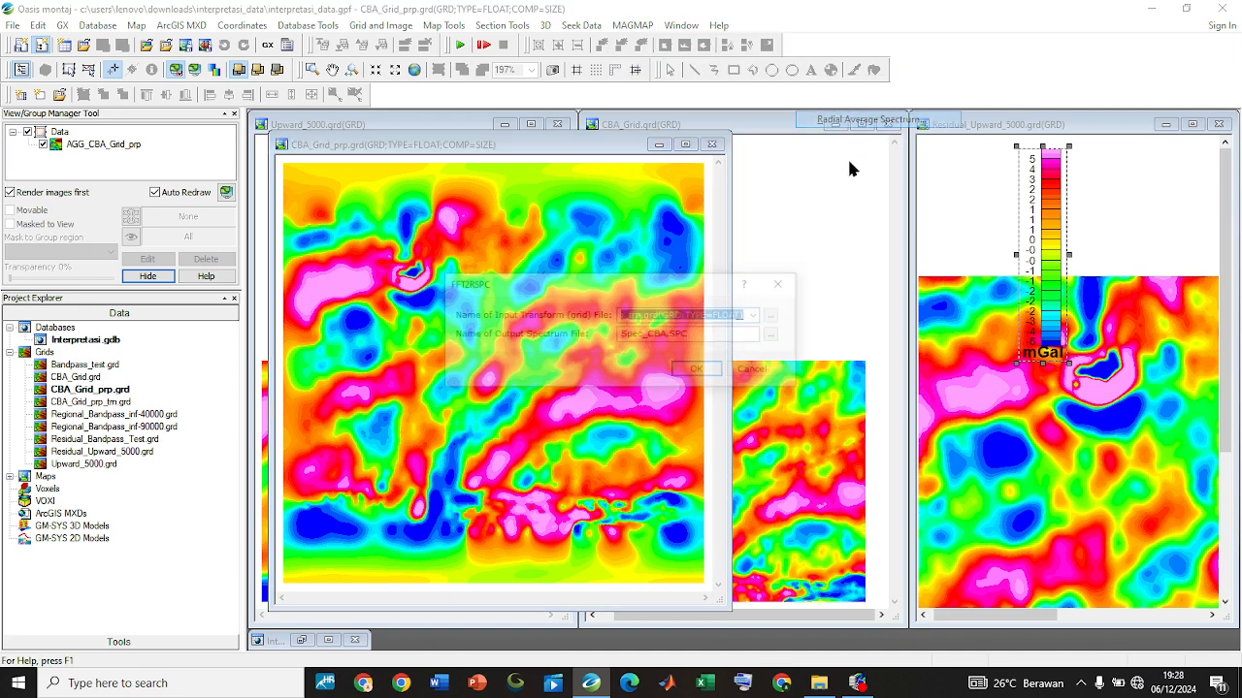
{"action": "left_click", "coordinate": [701, 370]}
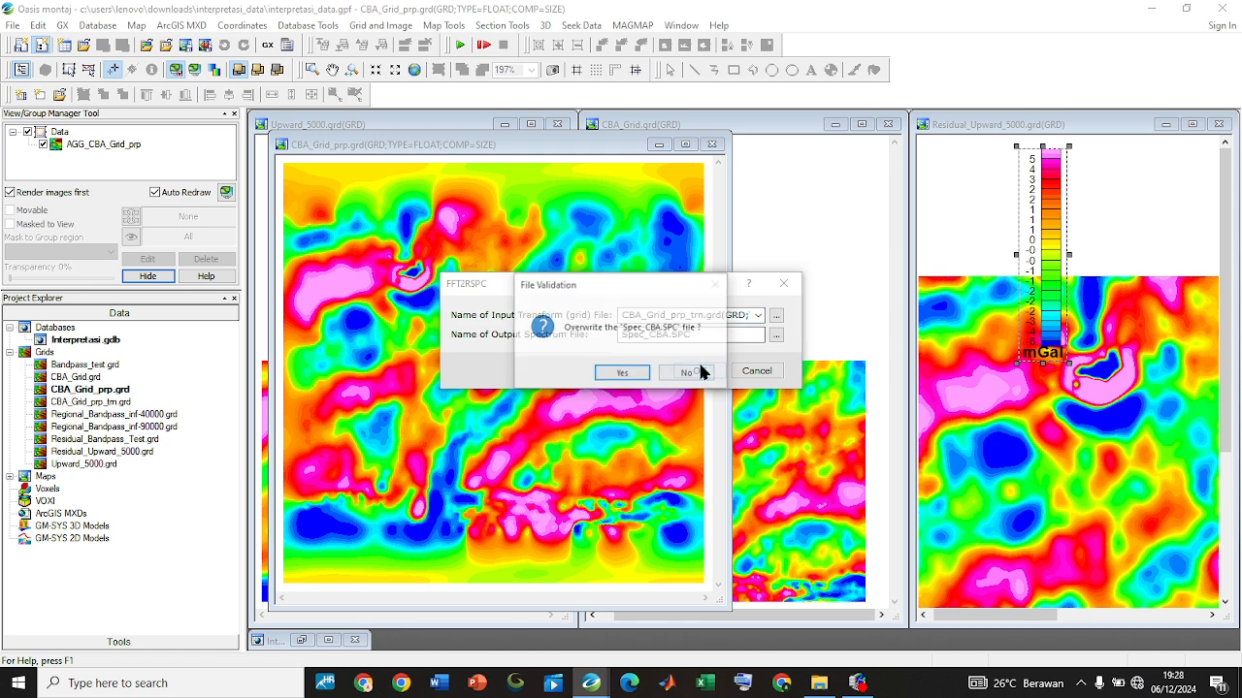
{"action": "left_click", "coordinate": [632, 373]}
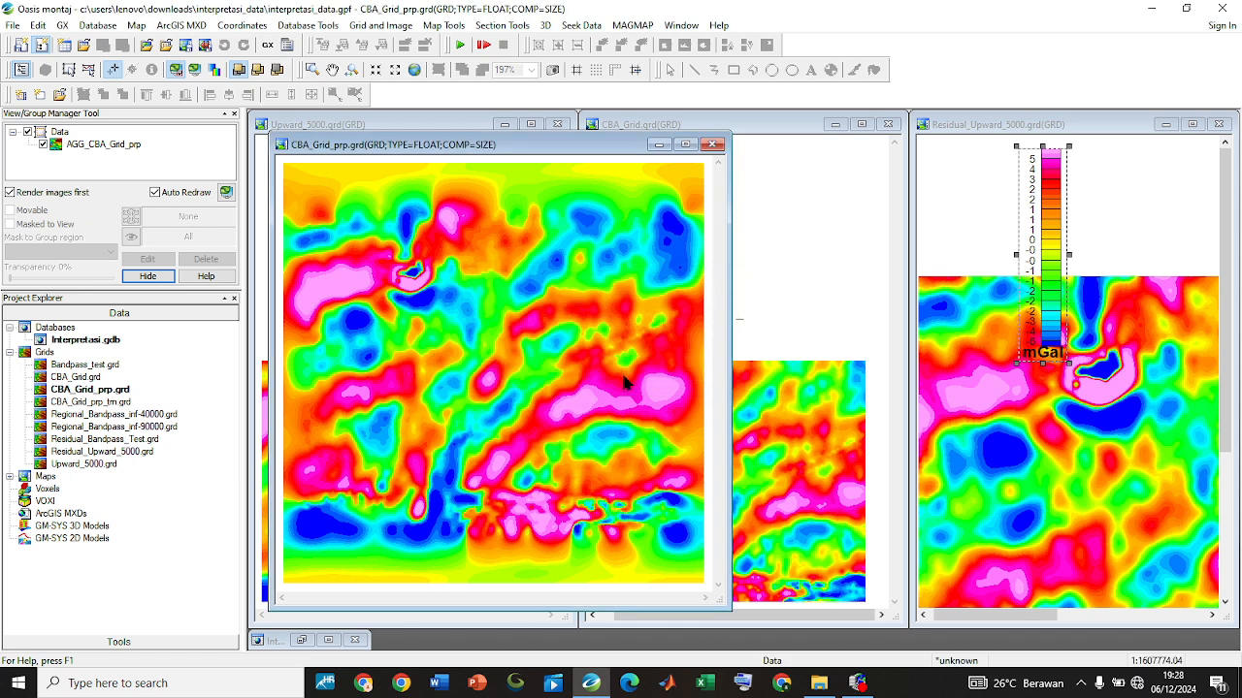
Start interactive spectrum filtering of Spec_CBA.SPC with control file _rangrid.con, overwriting it, and show the original and filtered grid preview
{"action": "left_click", "coordinate": [632, 27]}
{"action": "mouse_move", "coordinate": [679, 105]}
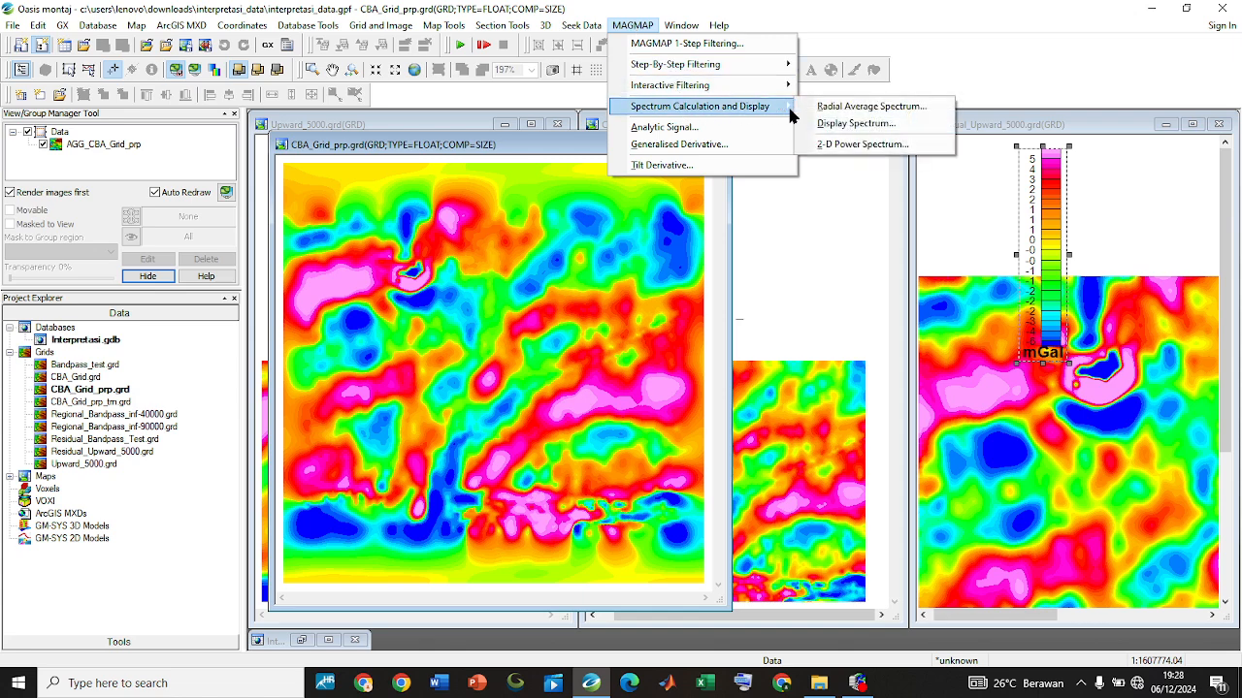
{"action": "mouse_move", "coordinate": [703, 85]}
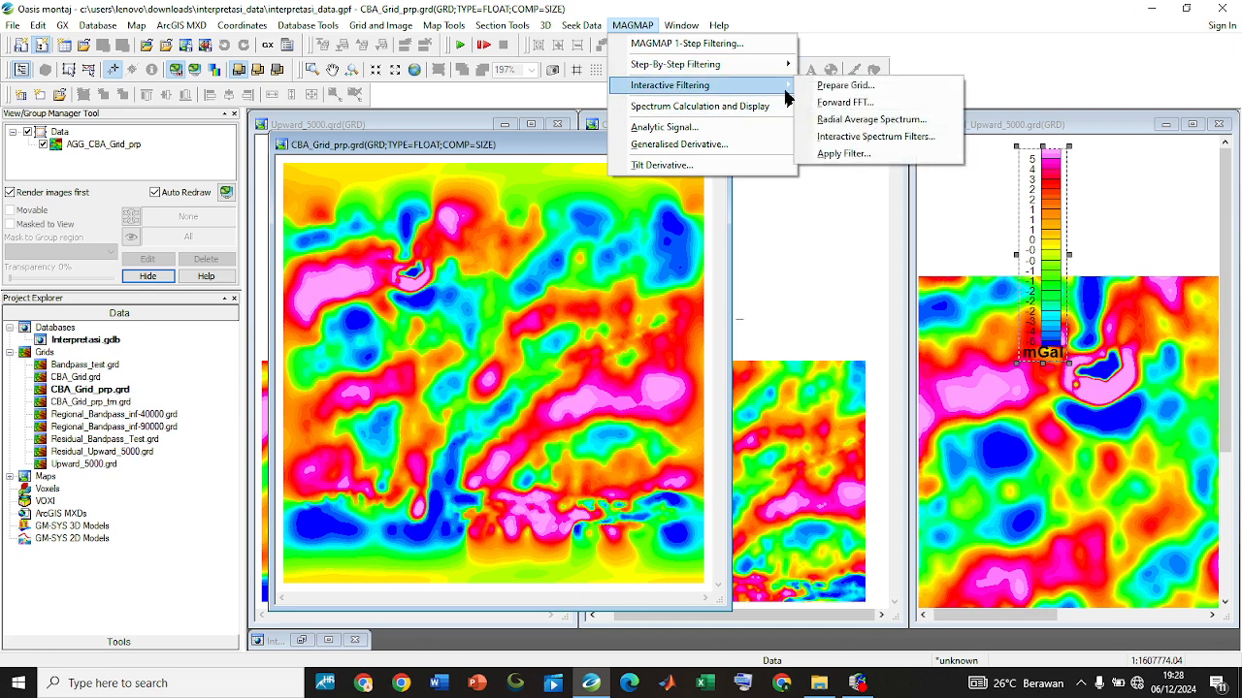
{"action": "left_click", "coordinate": [873, 137]}
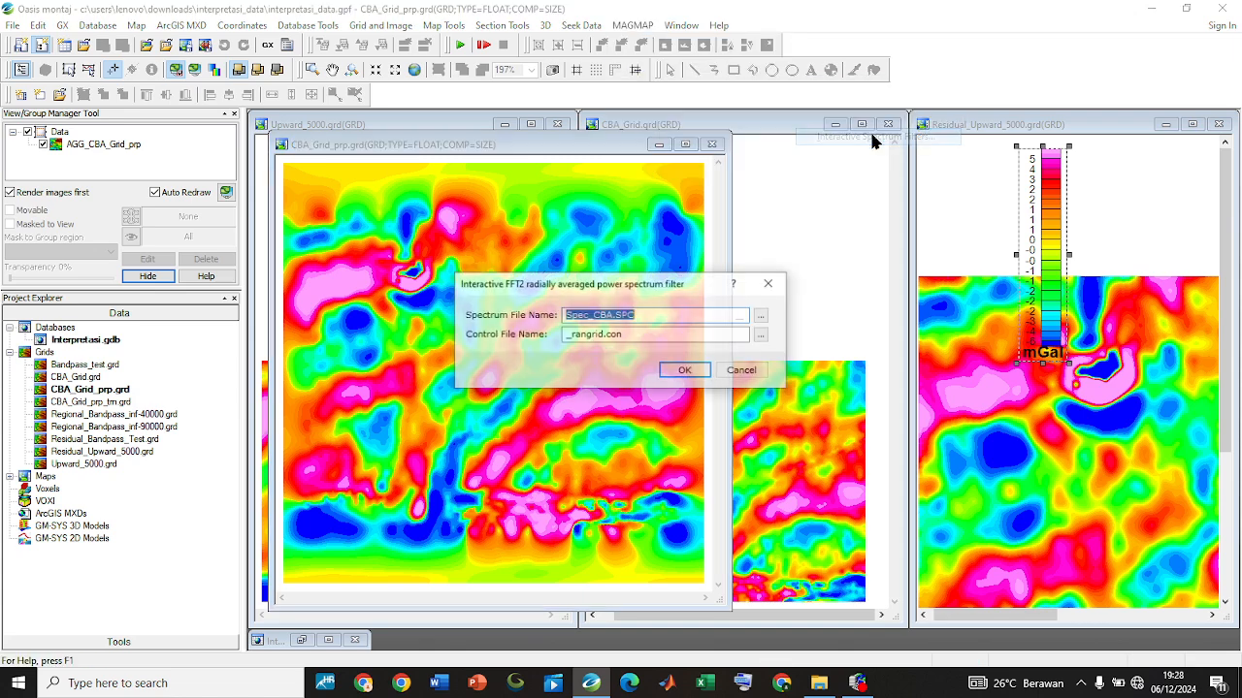
{"action": "left_click", "coordinate": [685, 372]}
{"action": "left_click", "coordinate": [619, 370]}
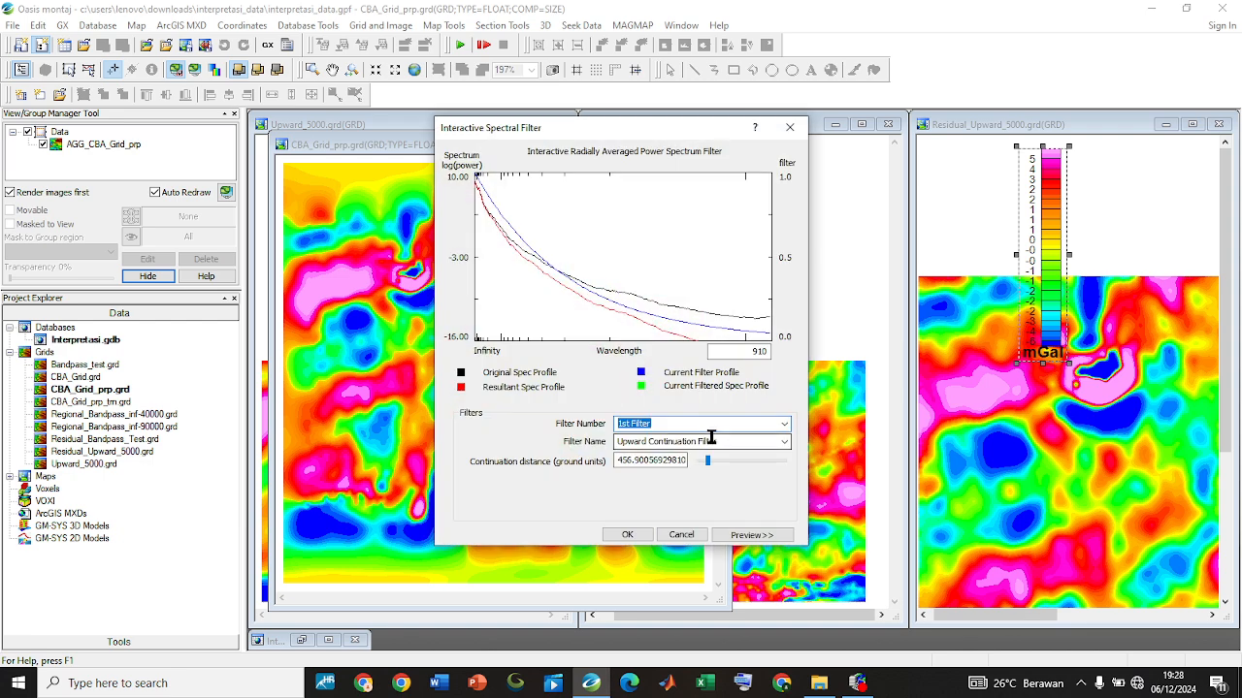
{"action": "left_click", "coordinate": [753, 534]}
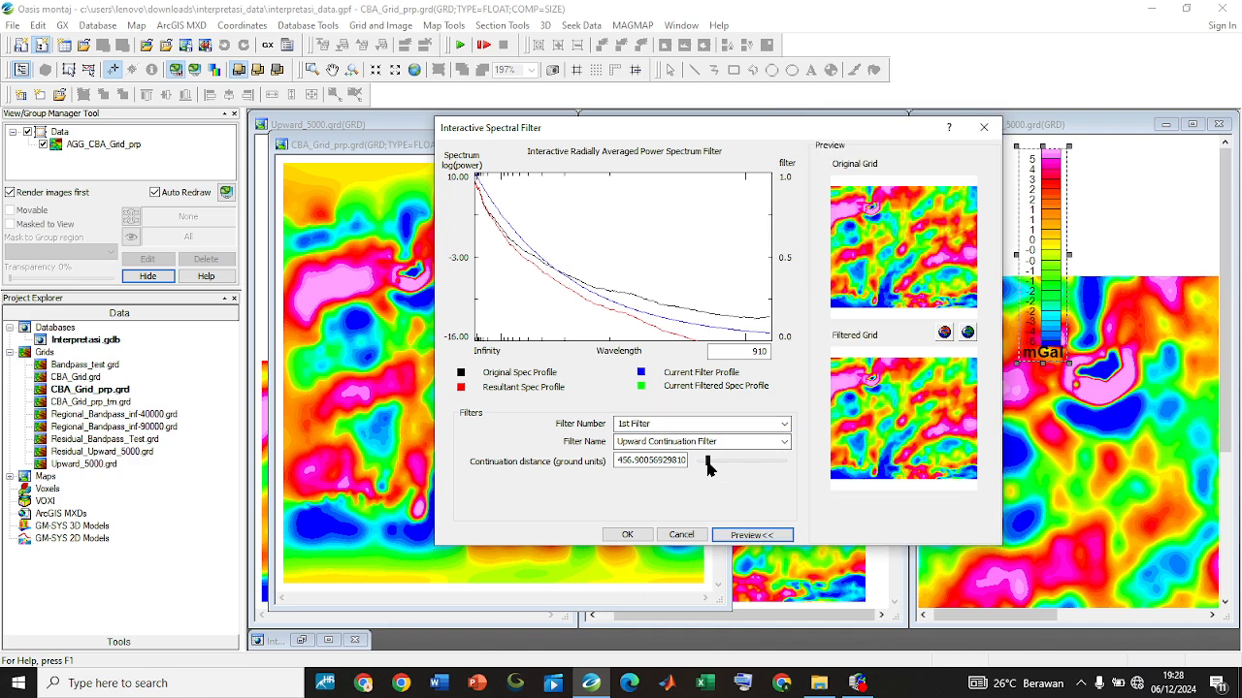
Try different upward continuation distances for the 1st filter, previewing 4569 and 2330 ground units
{"action": "double_click", "coordinate": [664, 462]}
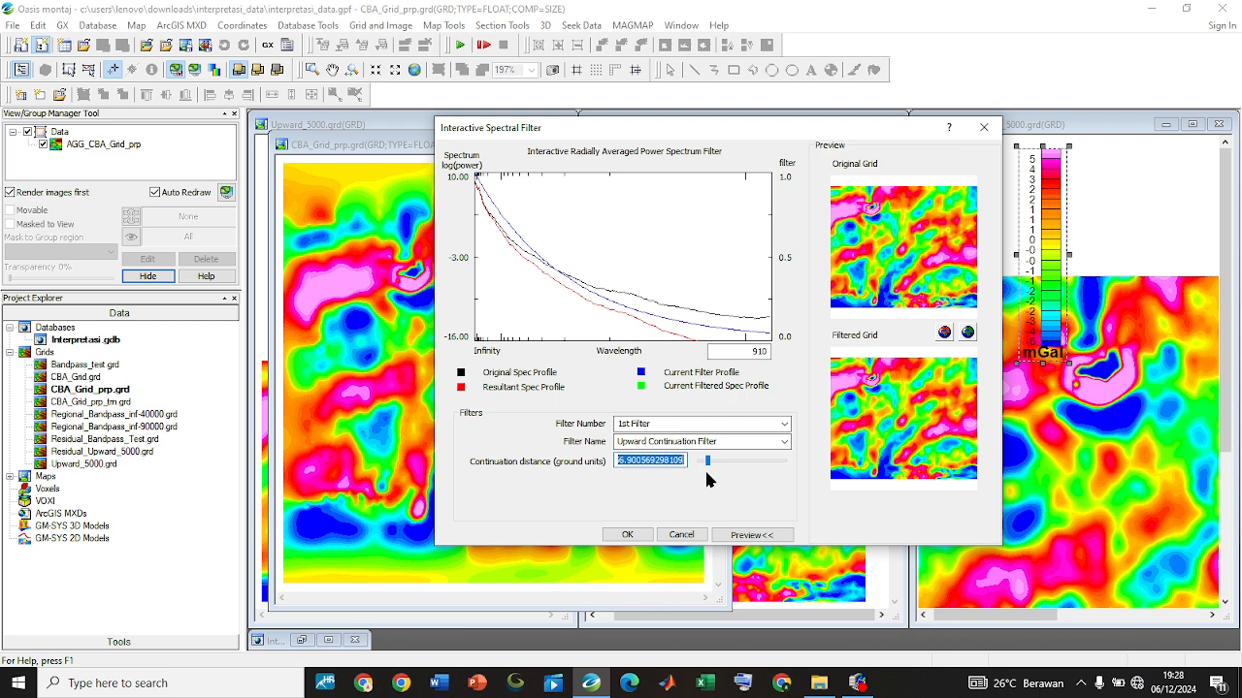
{"action": "type", "text": "5000"}
{"action": "left_click", "coordinate": [707, 463]}
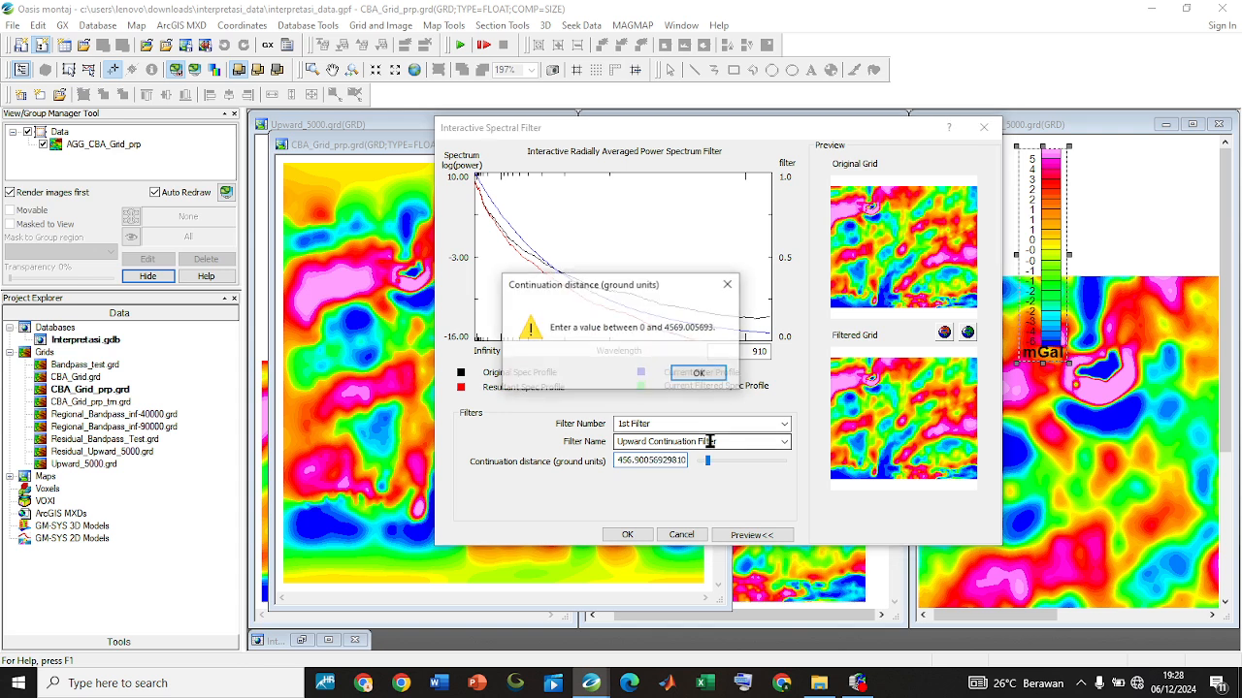
{"action": "left_click", "coordinate": [698, 377]}
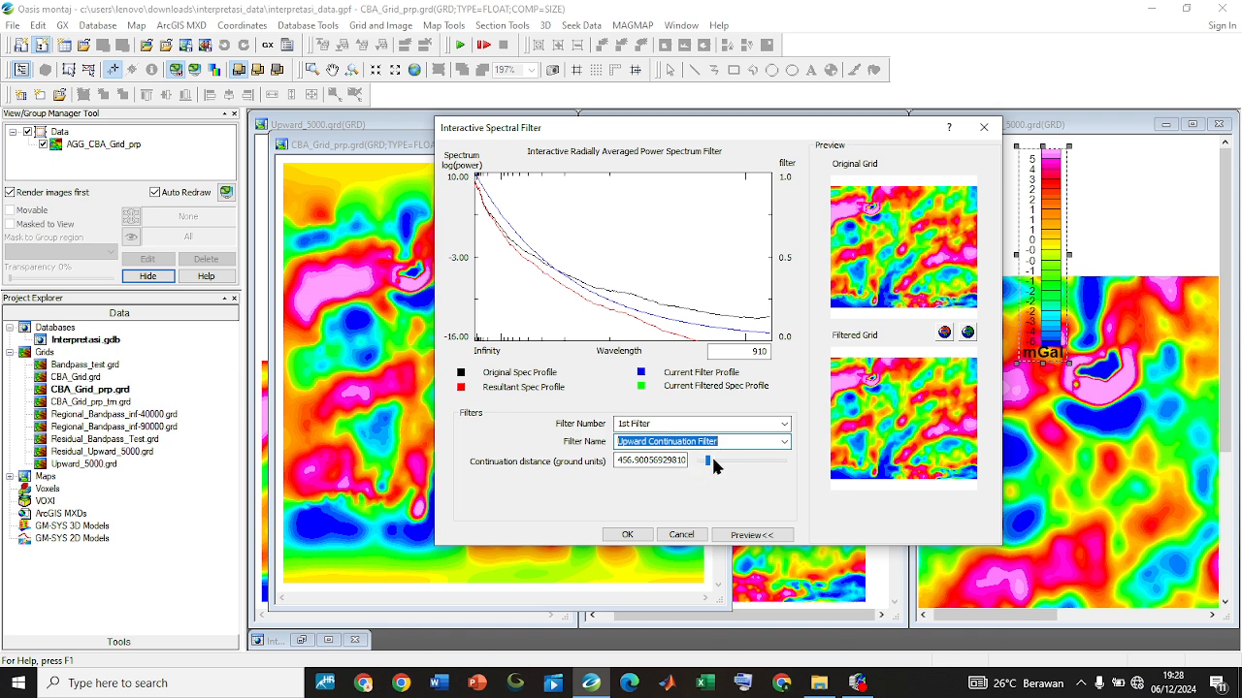
{"action": "left_click_drag", "start_coordinate": [708, 461], "coordinate": [794, 454]}
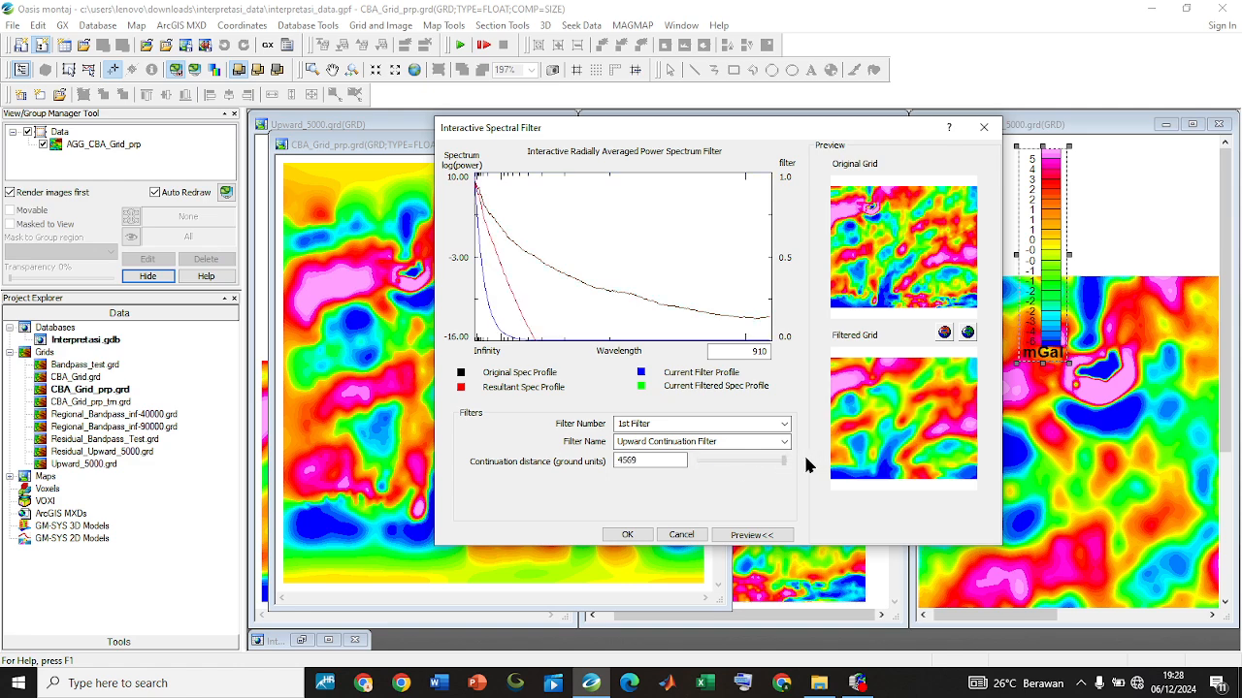
{"action": "left_click_drag", "start_coordinate": [790, 459], "coordinate": [745, 460]}
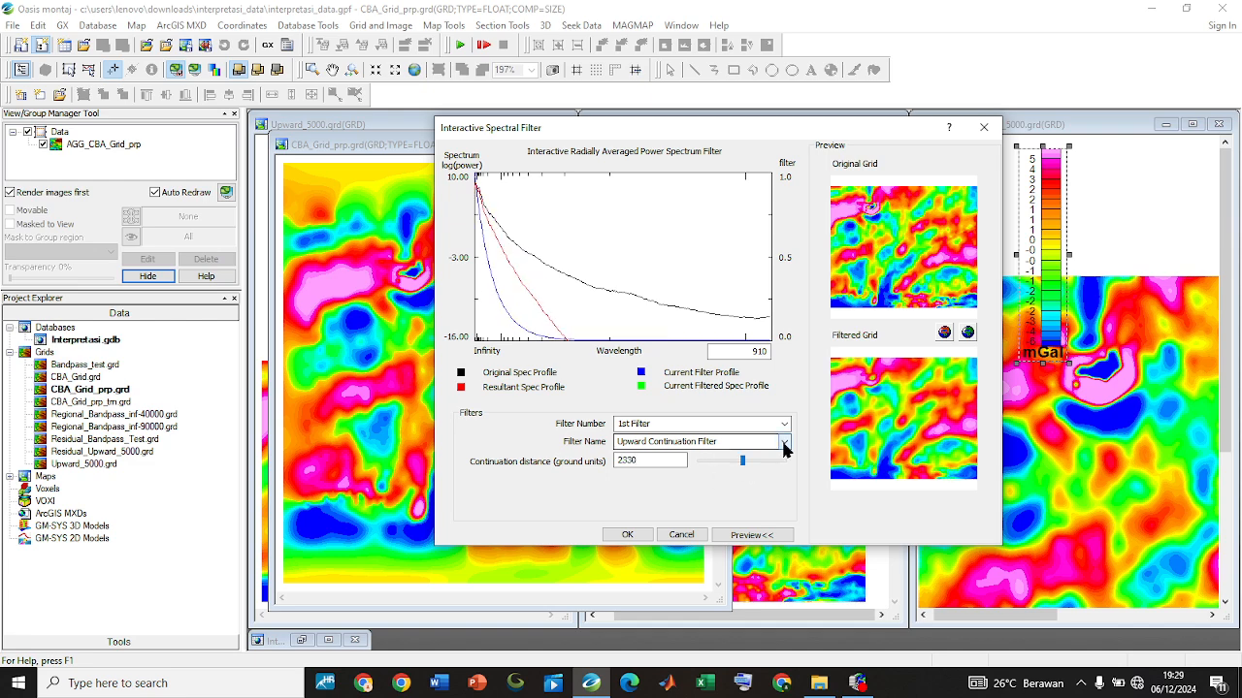
Switch the 1st filter to Downward Continuation with a distance of 1371 and zoom in on the grid preview
{"action": "left_click", "coordinate": [783, 443]}
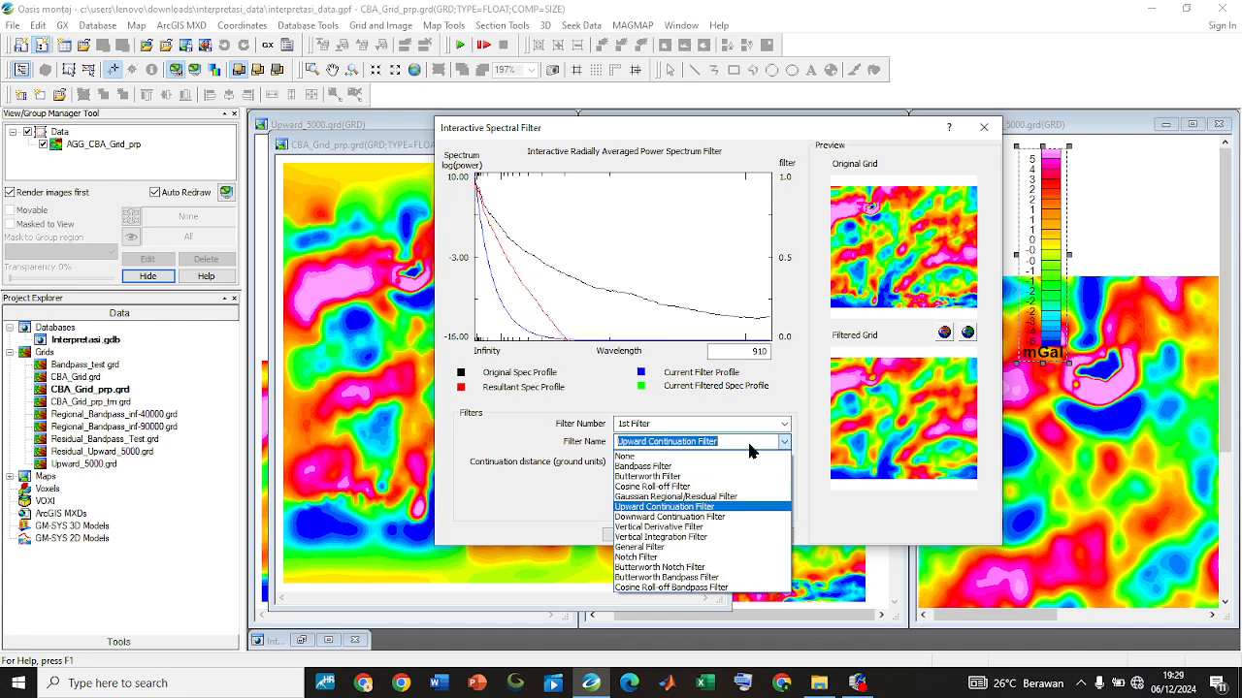
{"action": "left_click", "coordinate": [737, 524]}
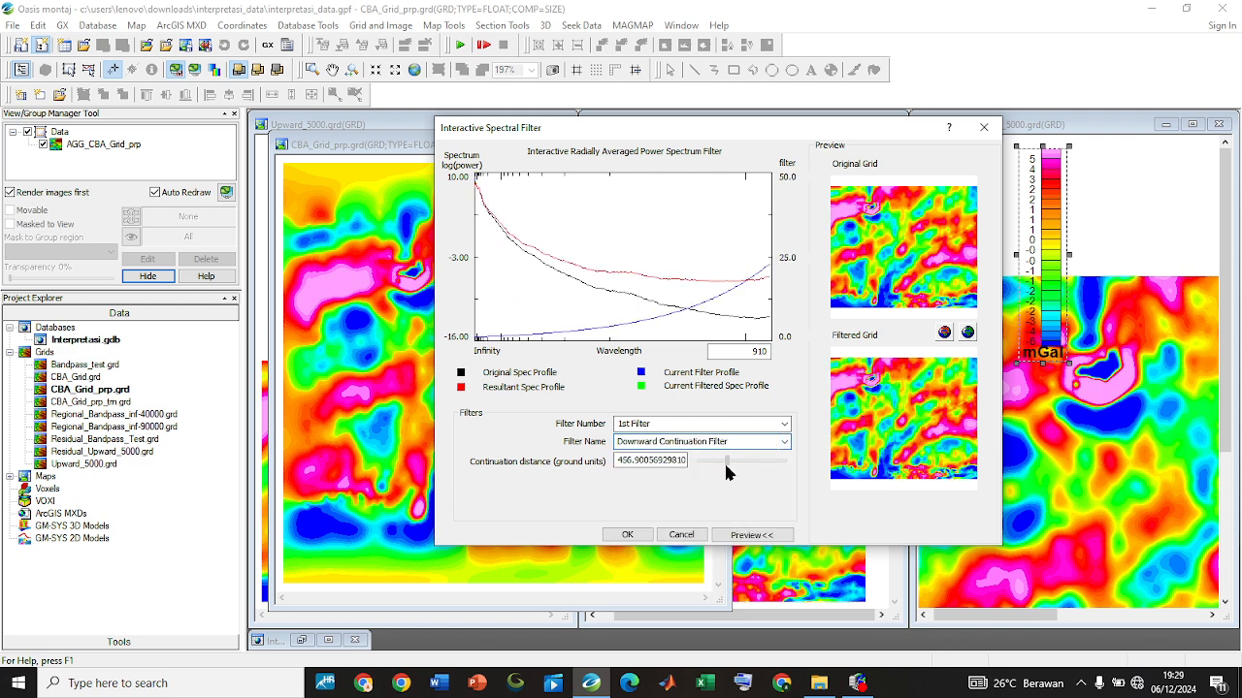
{"action": "left_click_drag", "start_coordinate": [738, 463], "coordinate": [798, 470]}
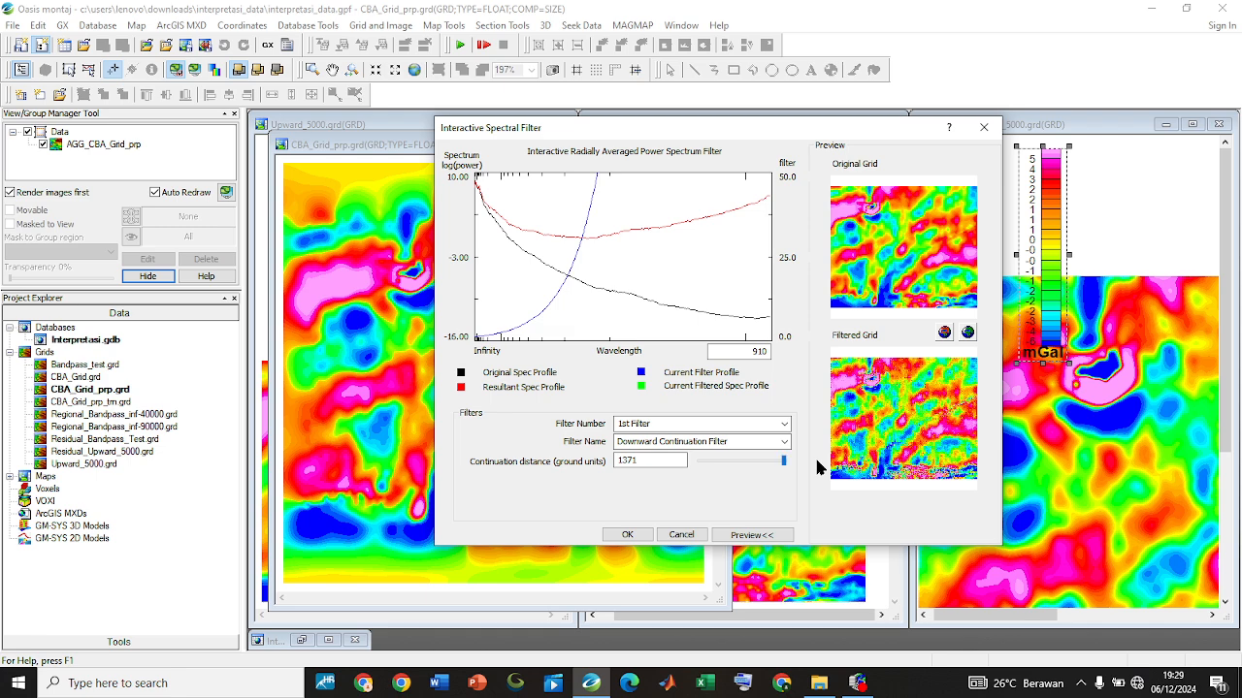
{"action": "left_click", "coordinate": [945, 334]}
{"action": "left_click", "coordinate": [926, 469]}
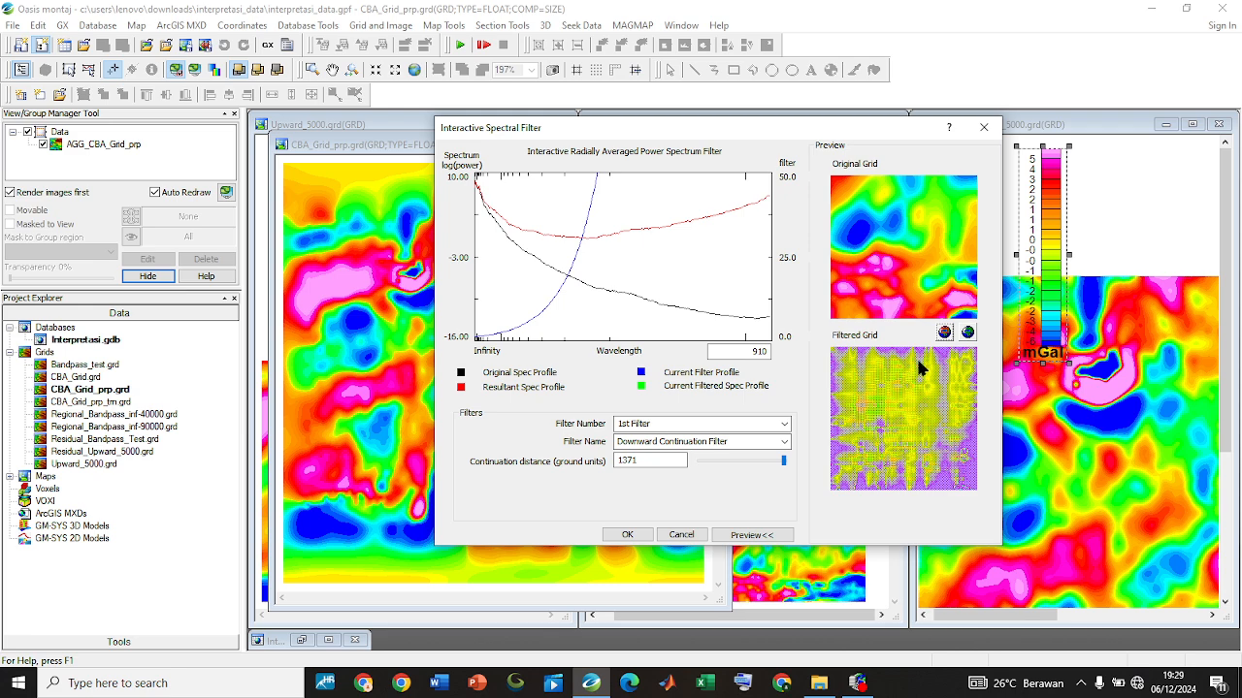
Reduce the downward continuation distance to 100 ground units
{"action": "left_click_drag", "start_coordinate": [784, 459], "coordinate": [708, 466]}
{"action": "double_click", "coordinate": [650, 462]}
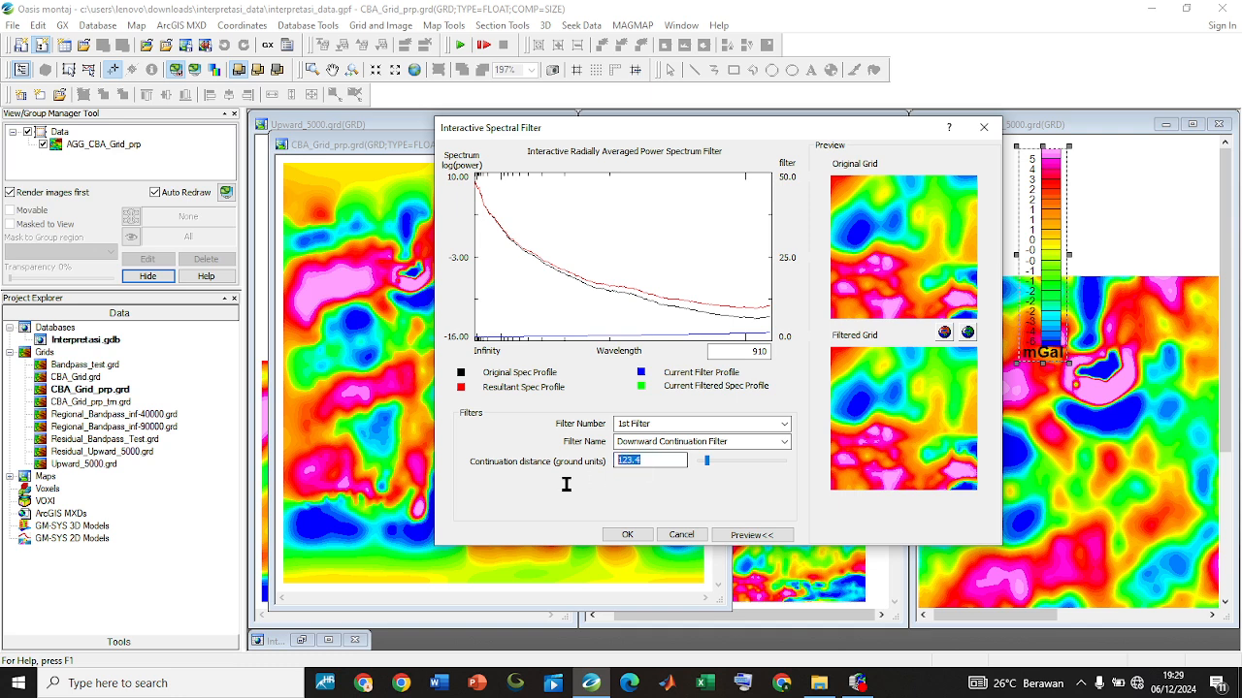
{"action": "type", "text": "100"}
{"action": "left_click", "coordinate": [652, 440]}
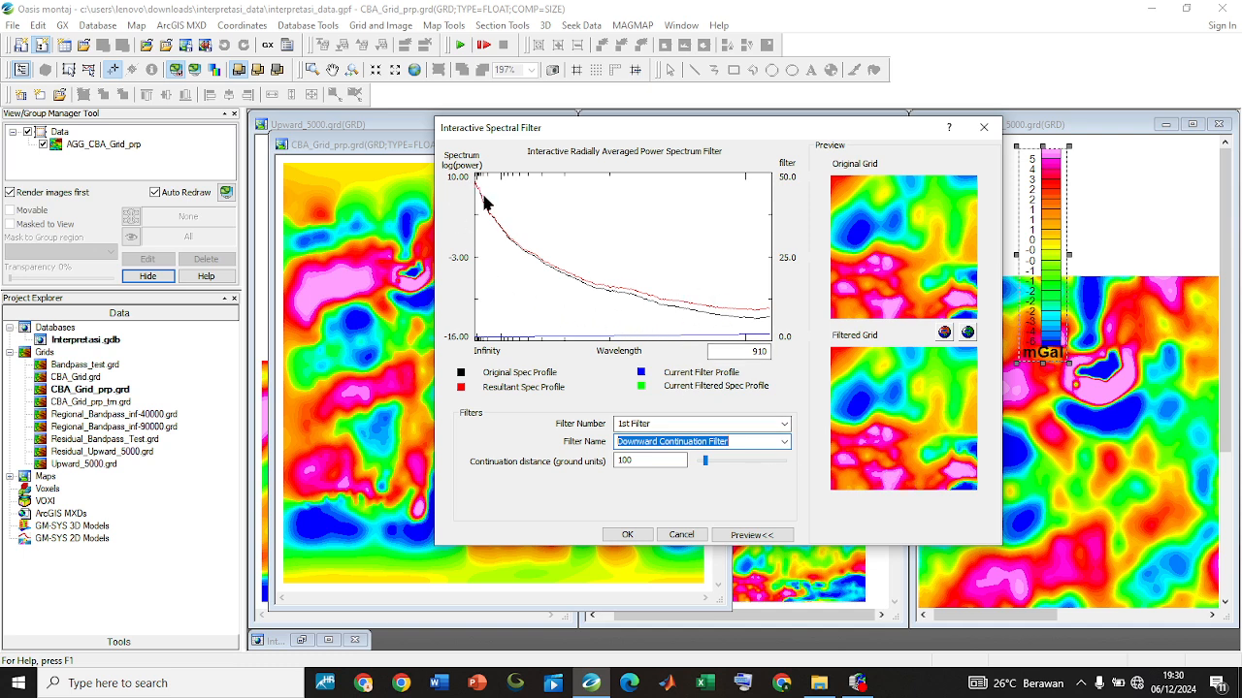
Vary the downward continuation distance through 411.2, 82.24, 589.4 and 699.1 to compare the filtered grid previews
{"action": "left_click", "coordinate": [707, 466]}
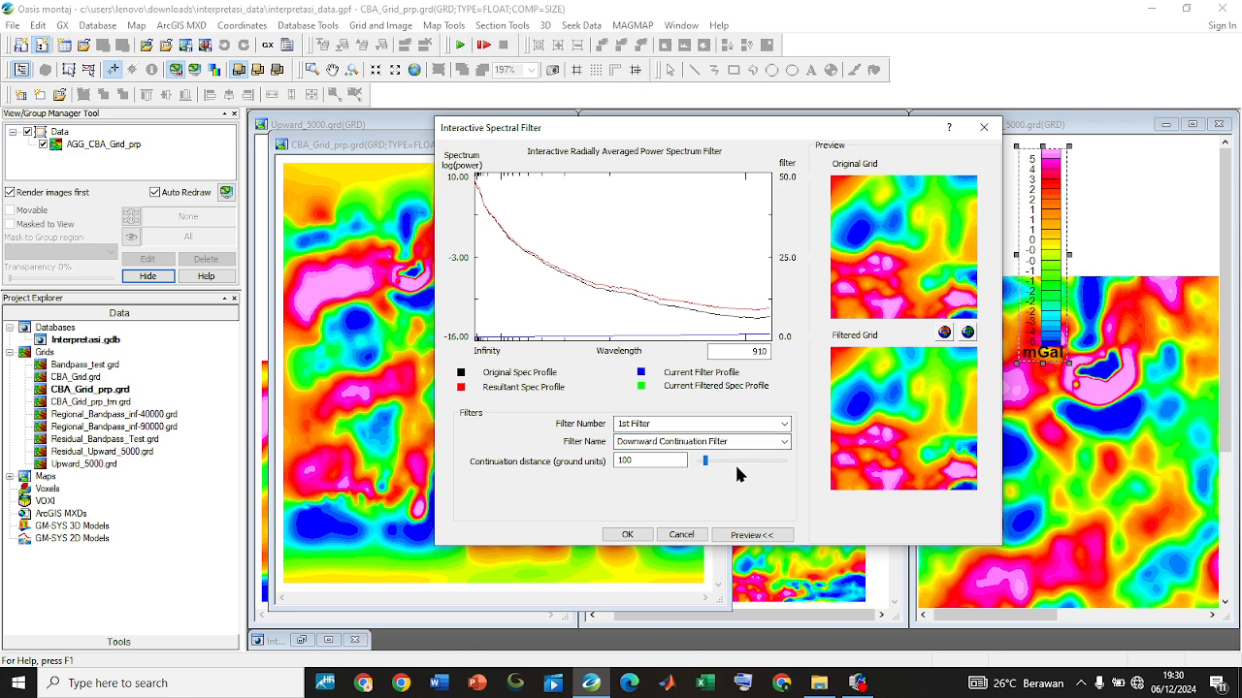
{"action": "mouse_move", "coordinate": [723, 457]}
{"action": "left_mouse_down"}
{"action": "mouse_move", "coordinate": [773, 451]}
{"action": "mouse_move", "coordinate": [724, 456]}
{"action": "left_mouse_up"}
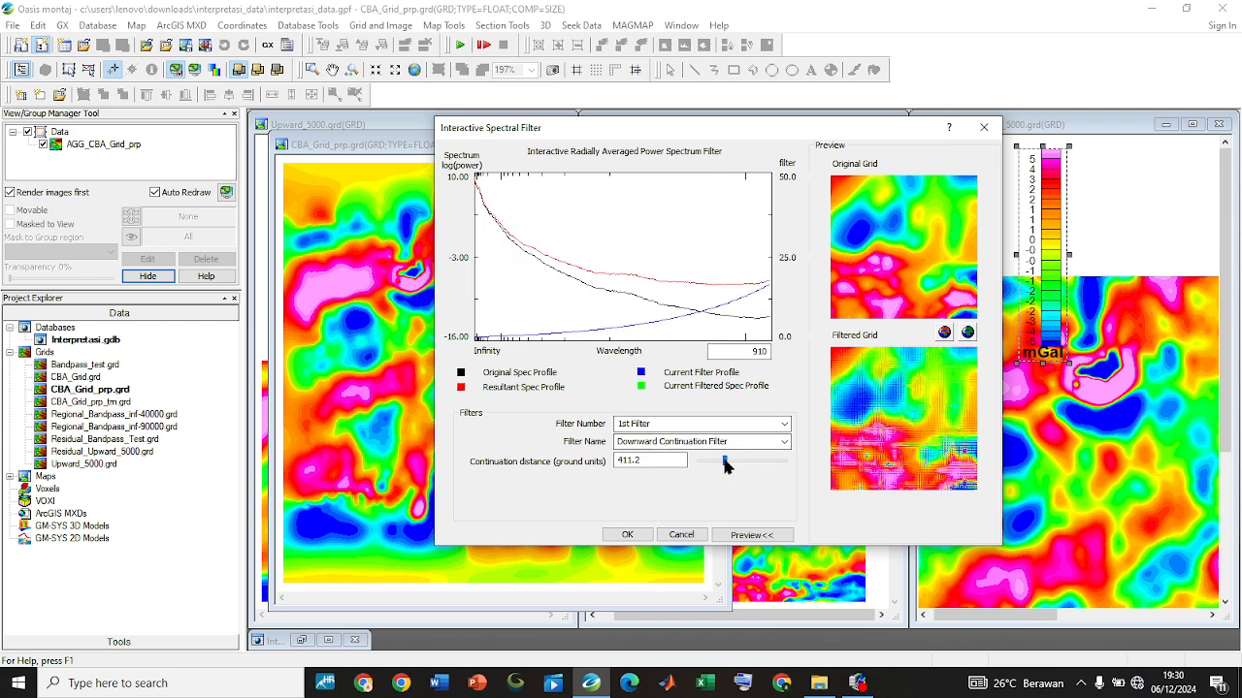
{"action": "left_click_drag", "start_coordinate": [714, 460], "coordinate": [704, 460]}
{"action": "left_click", "coordinate": [710, 463]}
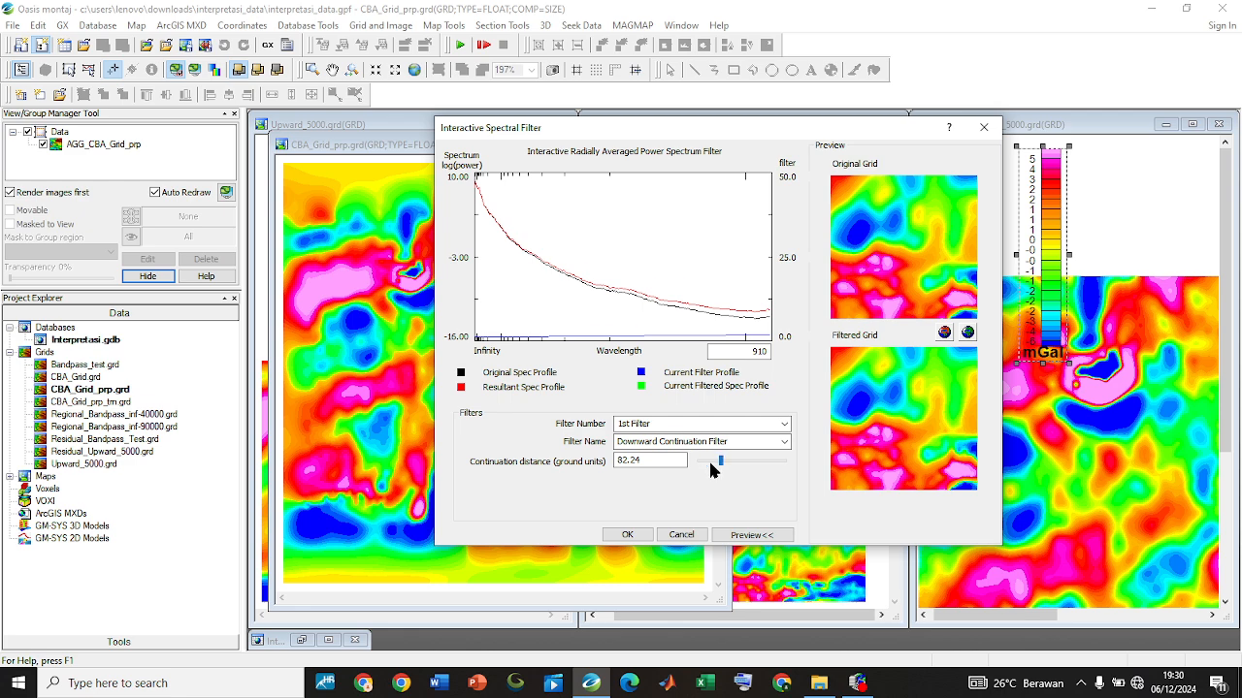
{"action": "left_click", "coordinate": [710, 464]}
{"action": "left_click_drag", "start_coordinate": [704, 462], "coordinate": [734, 462]}
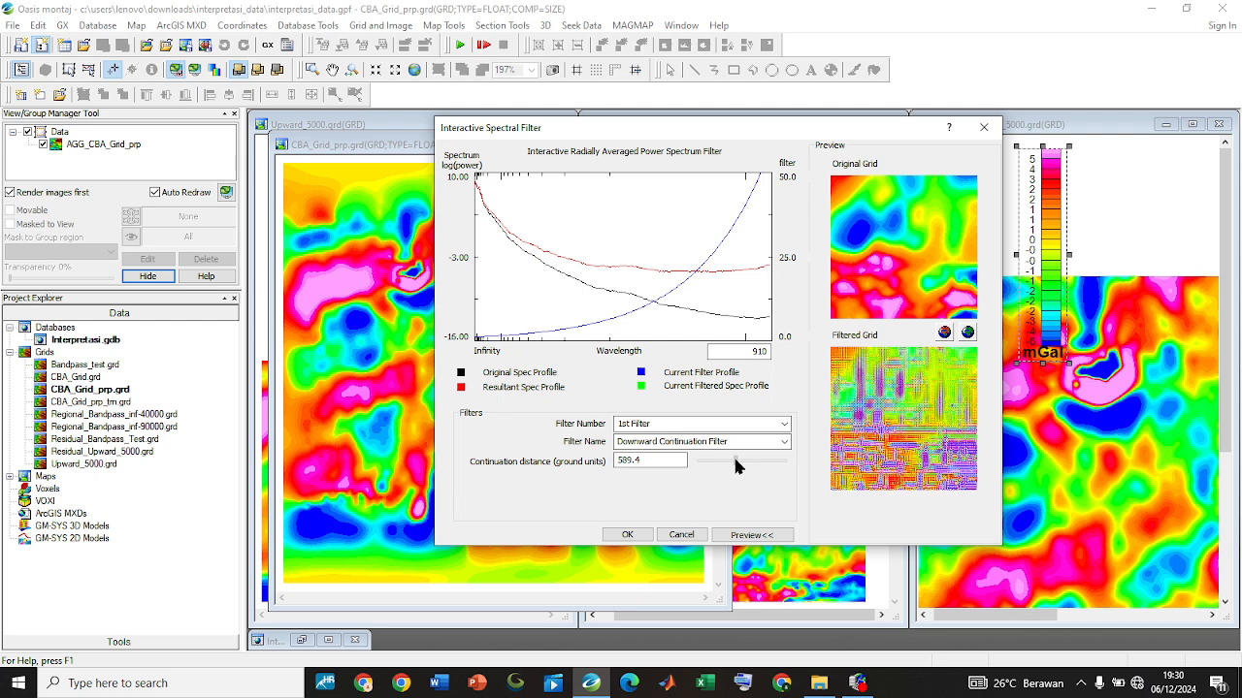
{"action": "mouse_move", "coordinate": [734, 462]}
{"action": "left_mouse_down"}
{"action": "mouse_move", "coordinate": [746, 462]}
{"action": "mouse_move", "coordinate": [724, 462]}
{"action": "mouse_move", "coordinate": [742, 462]}
{"action": "left_mouse_up"}
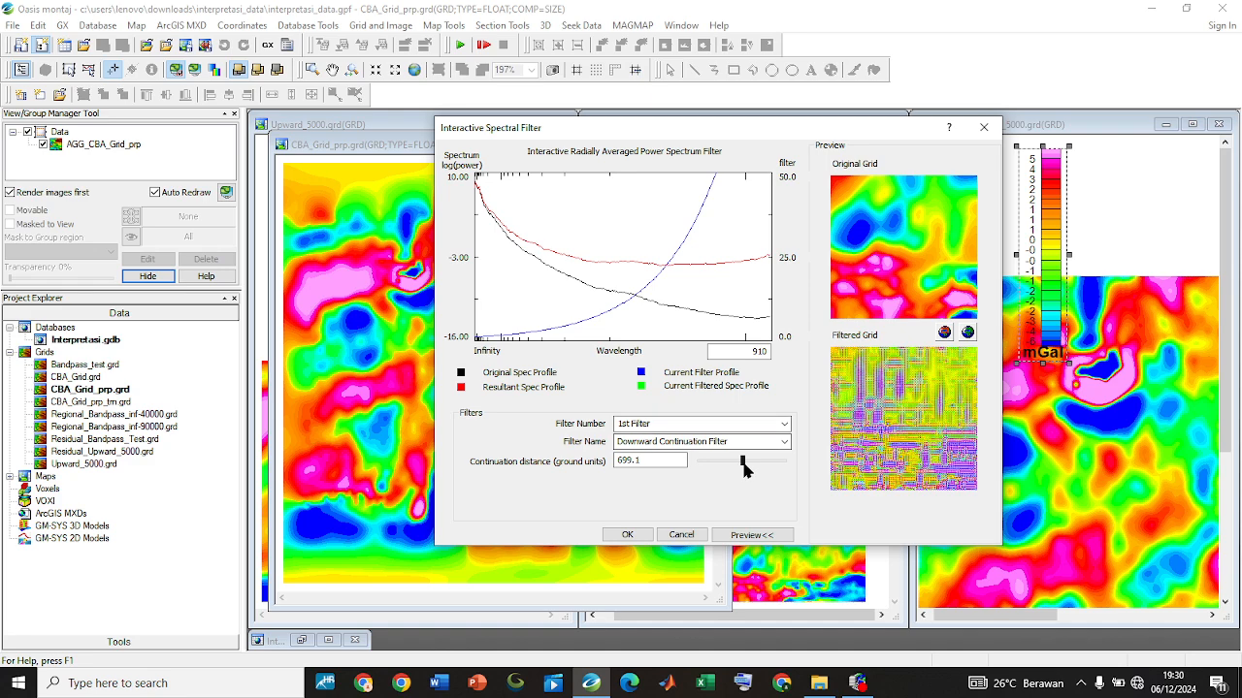
{"action": "mouse_move", "coordinate": [743, 464]}
{"action": "left_mouse_down"}
{"action": "mouse_move", "coordinate": [696, 474]}
{"action": "mouse_move", "coordinate": [755, 473]}
{"action": "left_mouse_up"}
Switch the 1st filter back to Upward Continuation, set its distance to 4386 ground units and accept the filter
{"action": "left_click", "coordinate": [784, 441]}
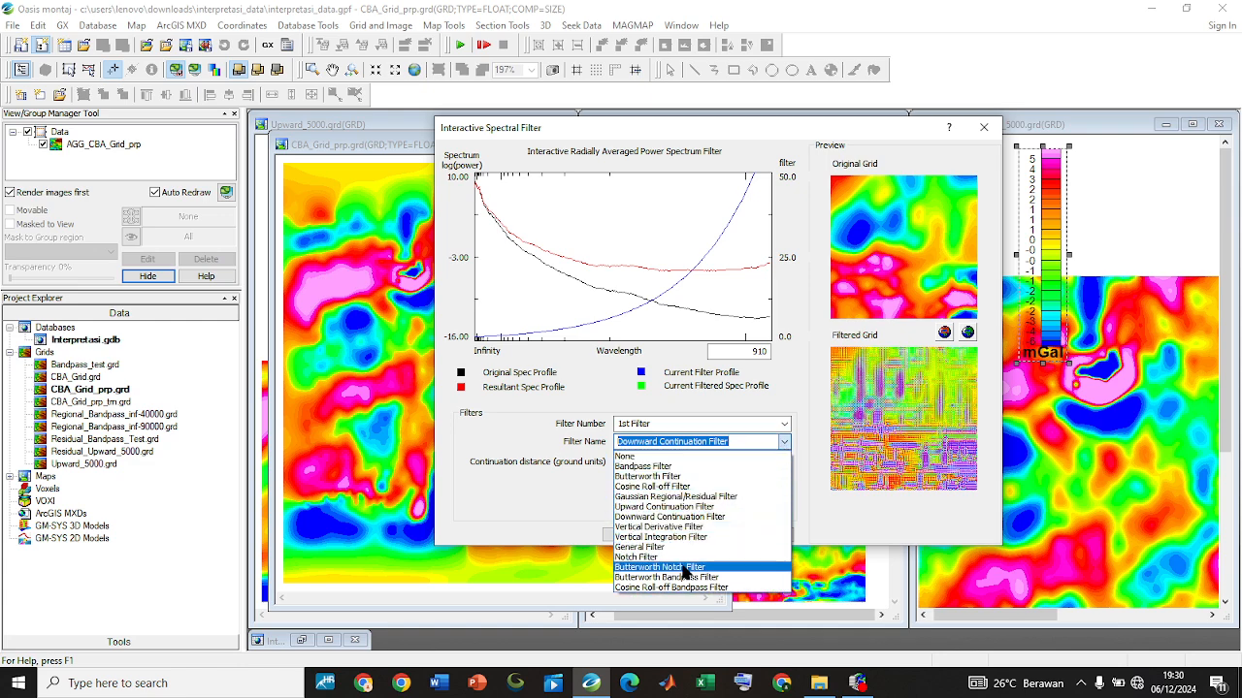
{"action": "left_click", "coordinate": [668, 510]}
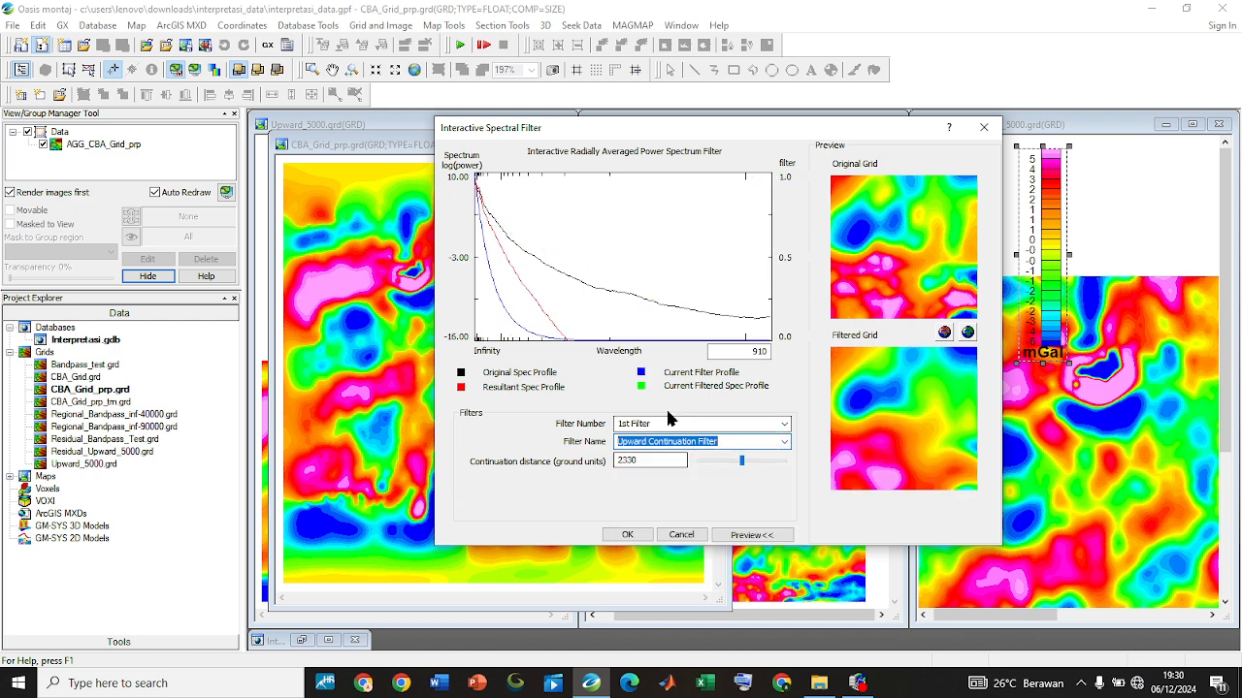
{"action": "left_click", "coordinate": [740, 462]}
{"action": "mouse_move", "coordinate": [709, 461]}
{"action": "left_mouse_down"}
{"action": "mouse_move", "coordinate": [676, 456]}
{"action": "mouse_move", "coordinate": [717, 454]}
{"action": "mouse_move", "coordinate": [704, 462]}
{"action": "left_mouse_up"}
{"action": "mouse_move", "coordinate": [704, 464]}
{"action": "left_mouse_down"}
{"action": "mouse_move", "coordinate": [745, 462]}
{"action": "mouse_move", "coordinate": [686, 463]}
{"action": "mouse_move", "coordinate": [709, 459]}
{"action": "left_mouse_up"}
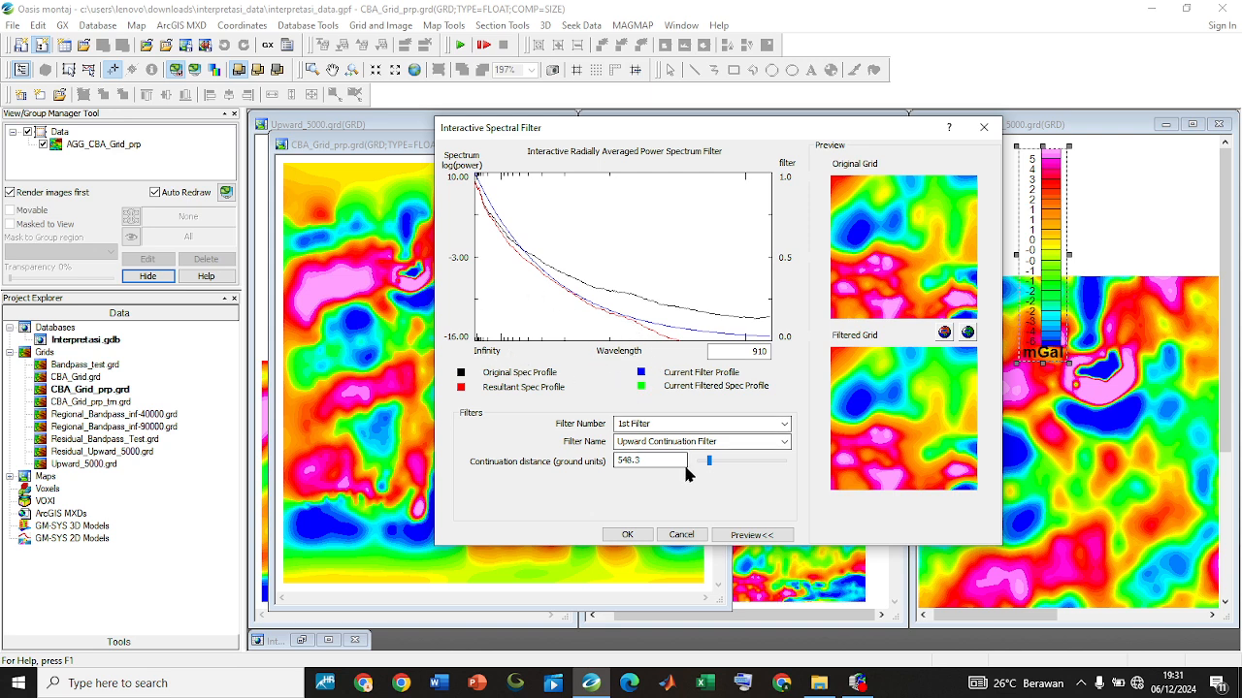
{"action": "left_click_drag", "start_coordinate": [740, 460], "coordinate": [783, 465]}
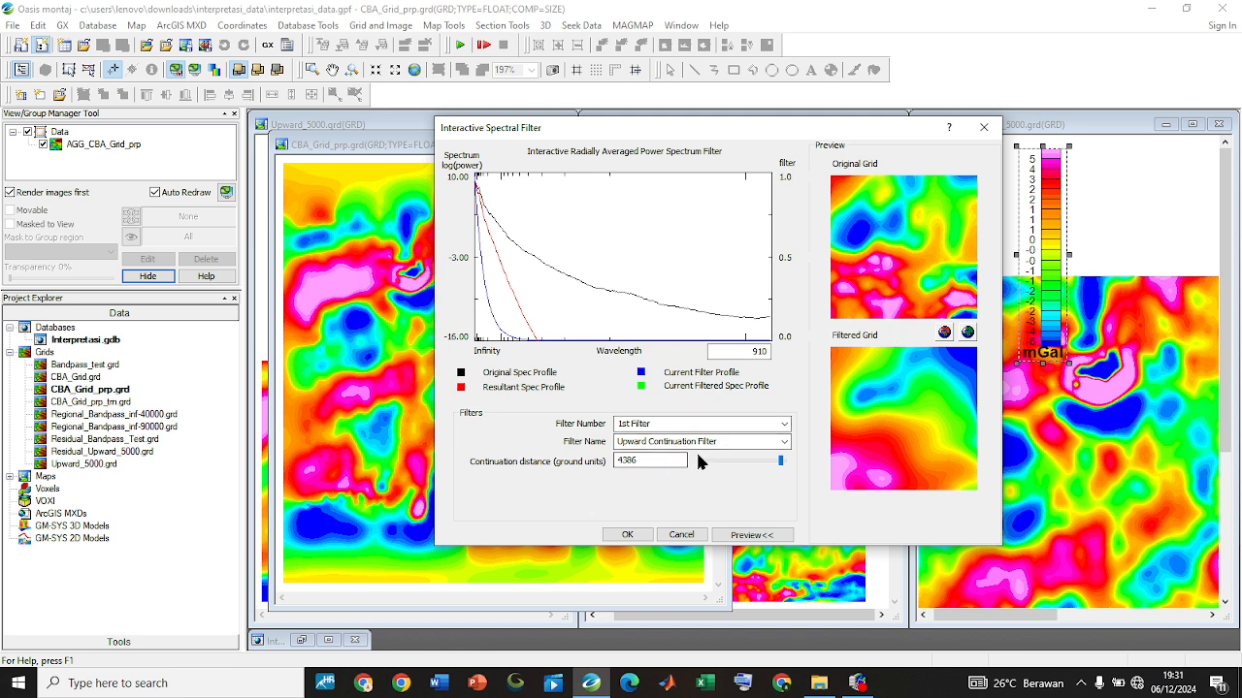
{"action": "left_click", "coordinate": [628, 536]}
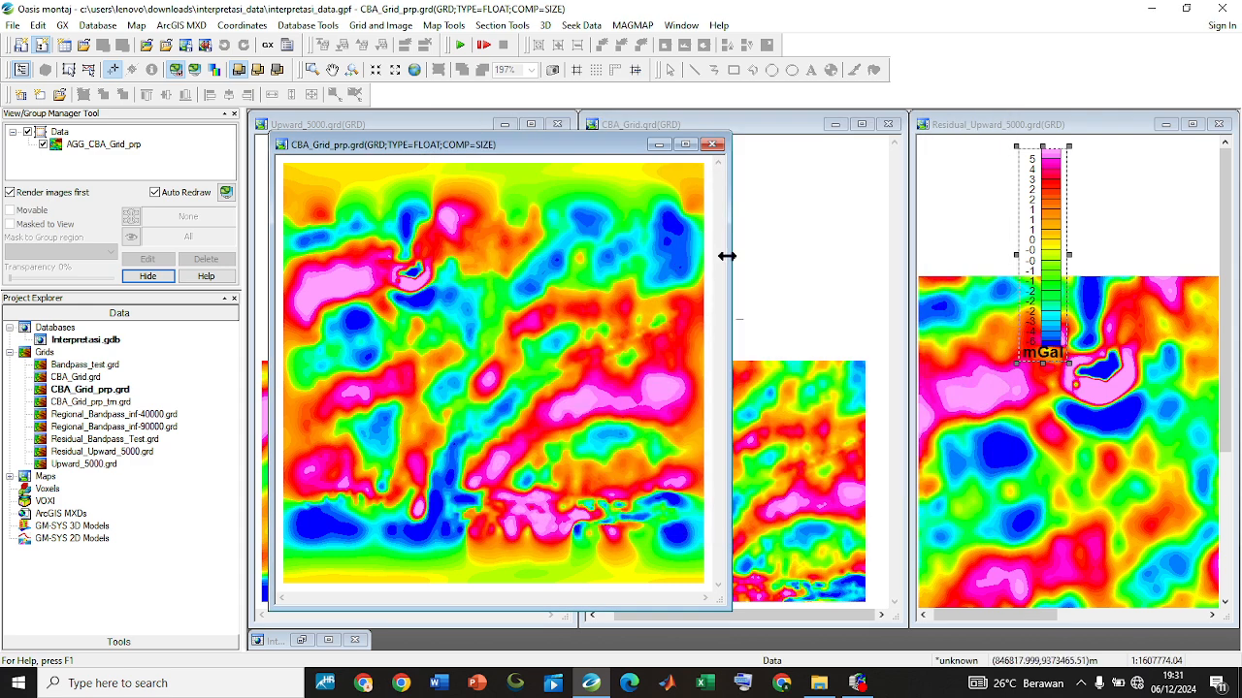
Start MAGMAP 1-Step Filtering on CBA_Grid.grd and switch Filter 1 to Butterworth bandpass
{"action": "left_click", "coordinate": [631, 24]}
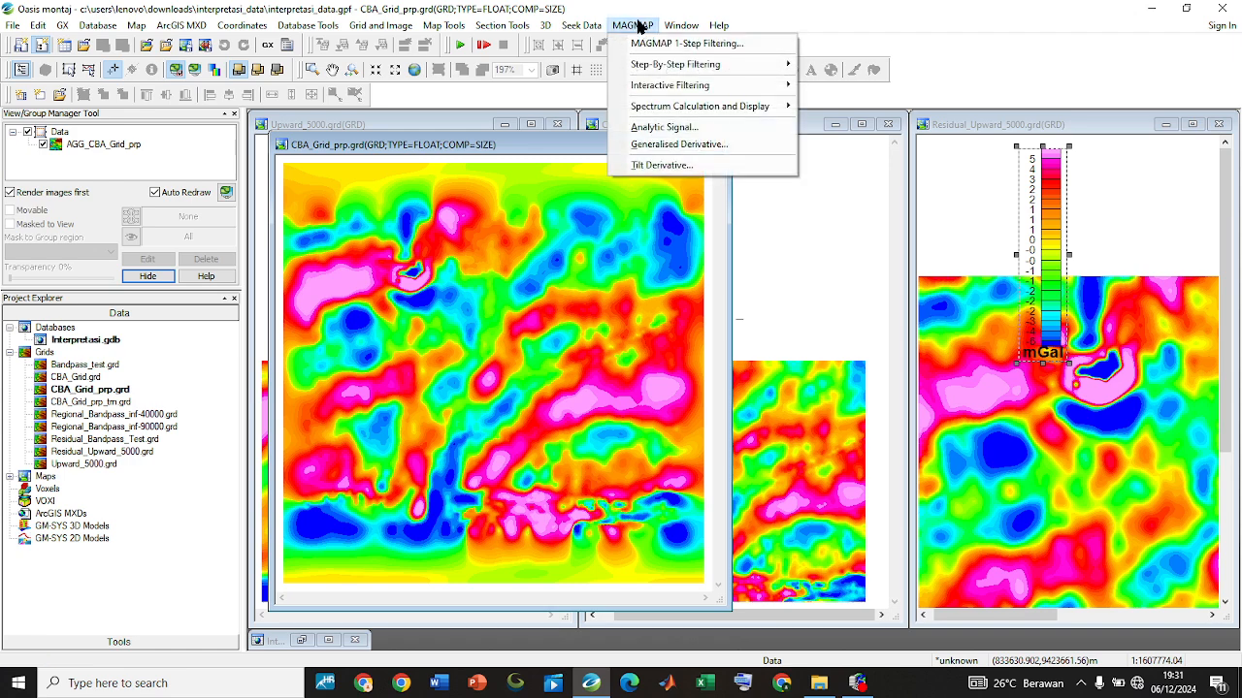
{"action": "left_click", "coordinate": [679, 43]}
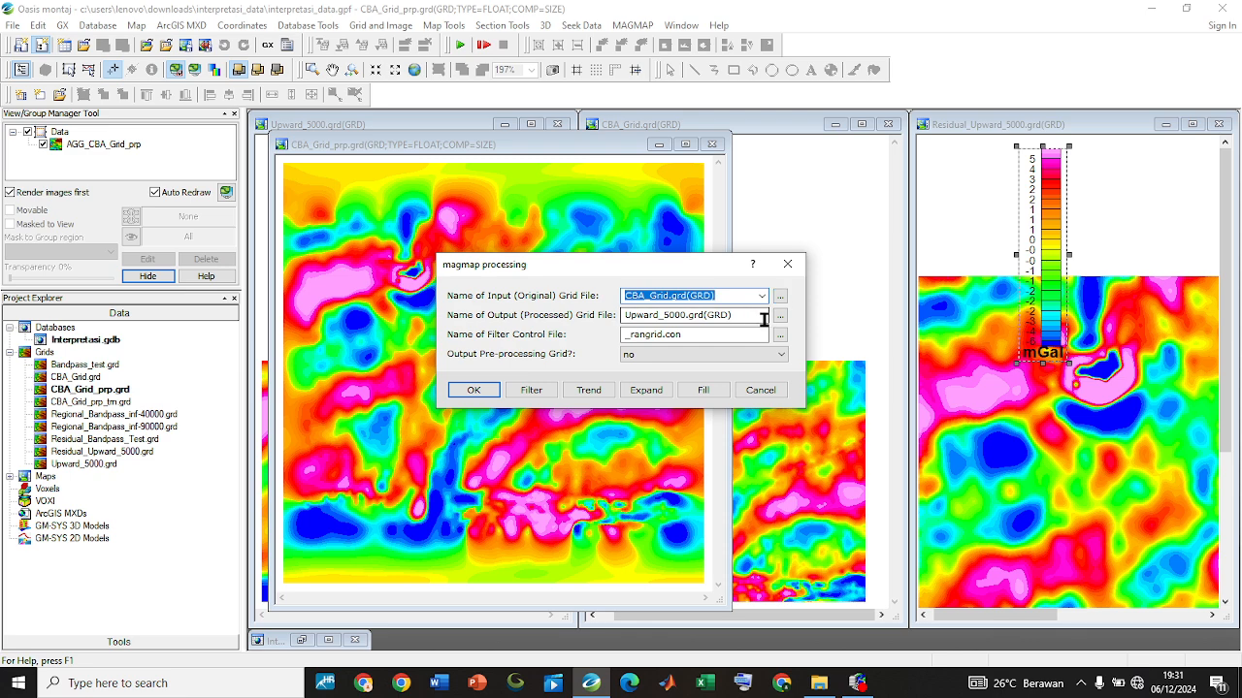
{"action": "left_click", "coordinate": [531, 390]}
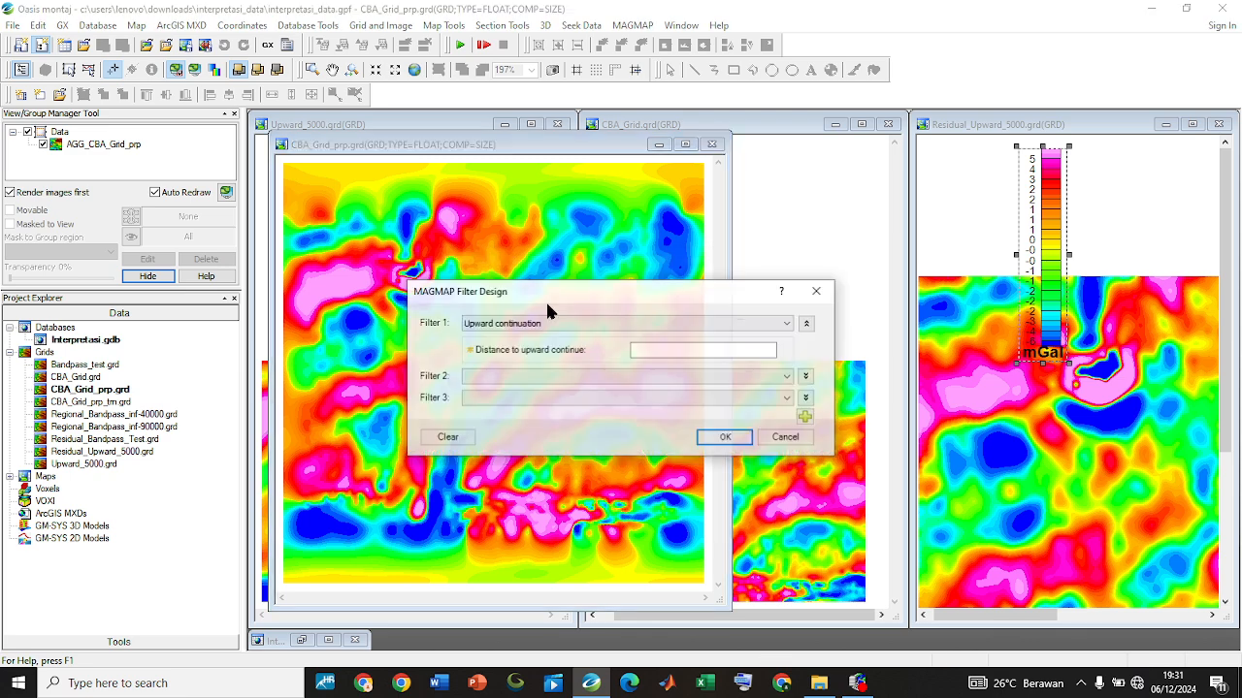
{"action": "left_click", "coordinate": [568, 328]}
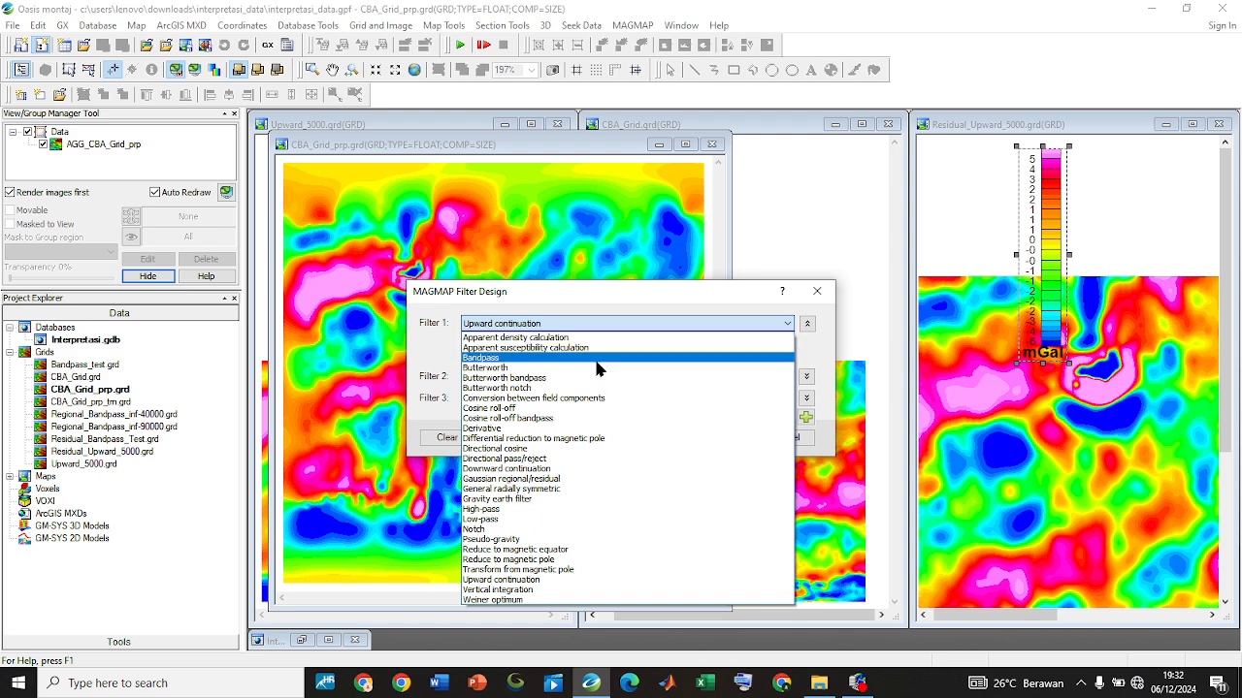
{"action": "left_click", "coordinate": [532, 379]}
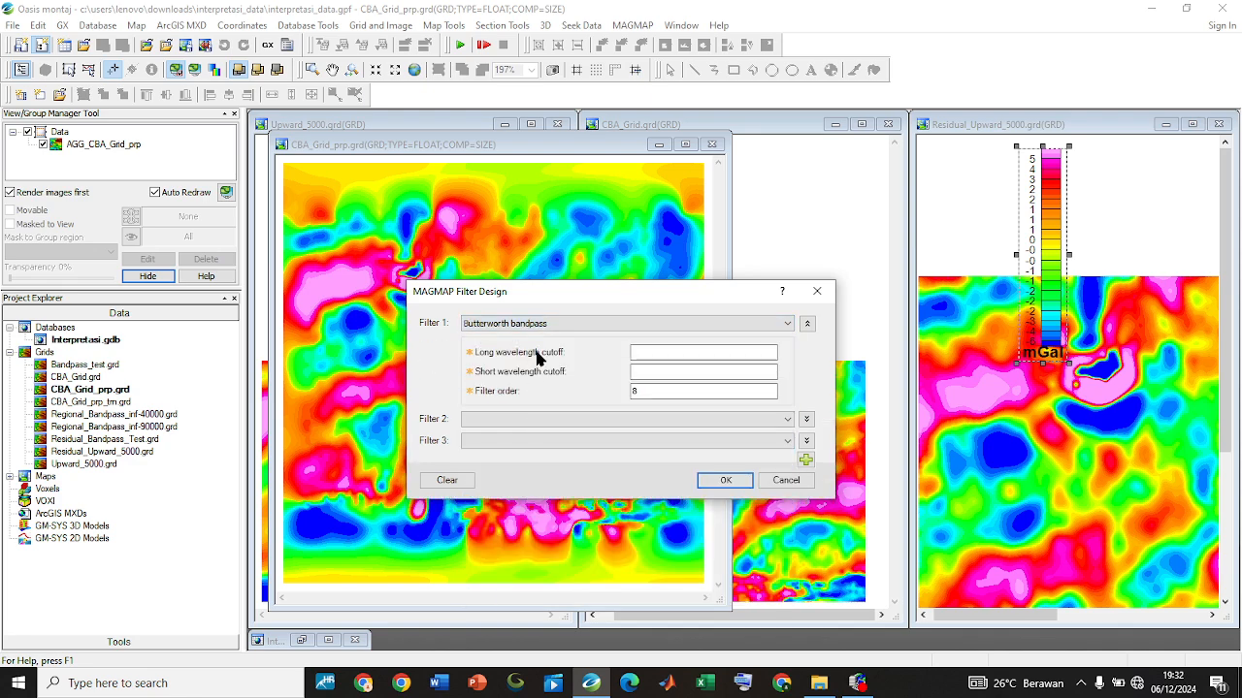
Set the Butterworth bandpass long wavelength cutoff to 60000 and the short wavelength cutoff to 1000, and accept the filter design
{"action": "left_click", "coordinate": [678, 352]}
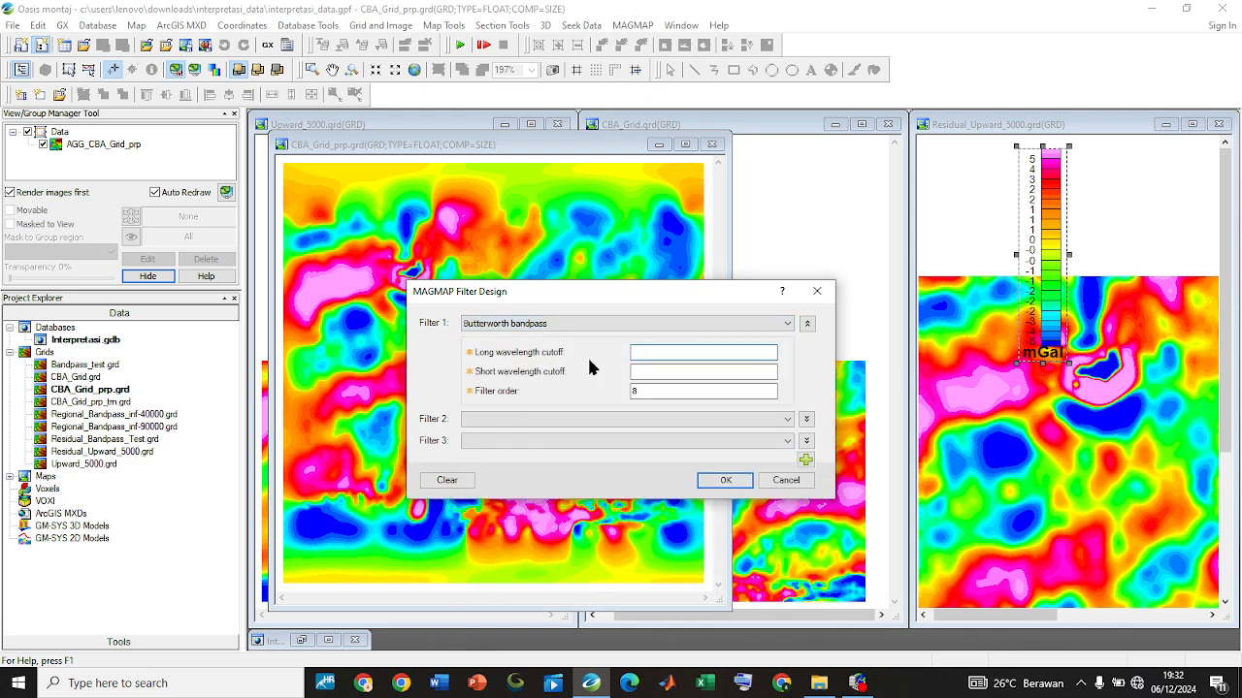
{"action": "type", "text": "100"}
{"action": "left_click", "coordinate": [661, 372]}
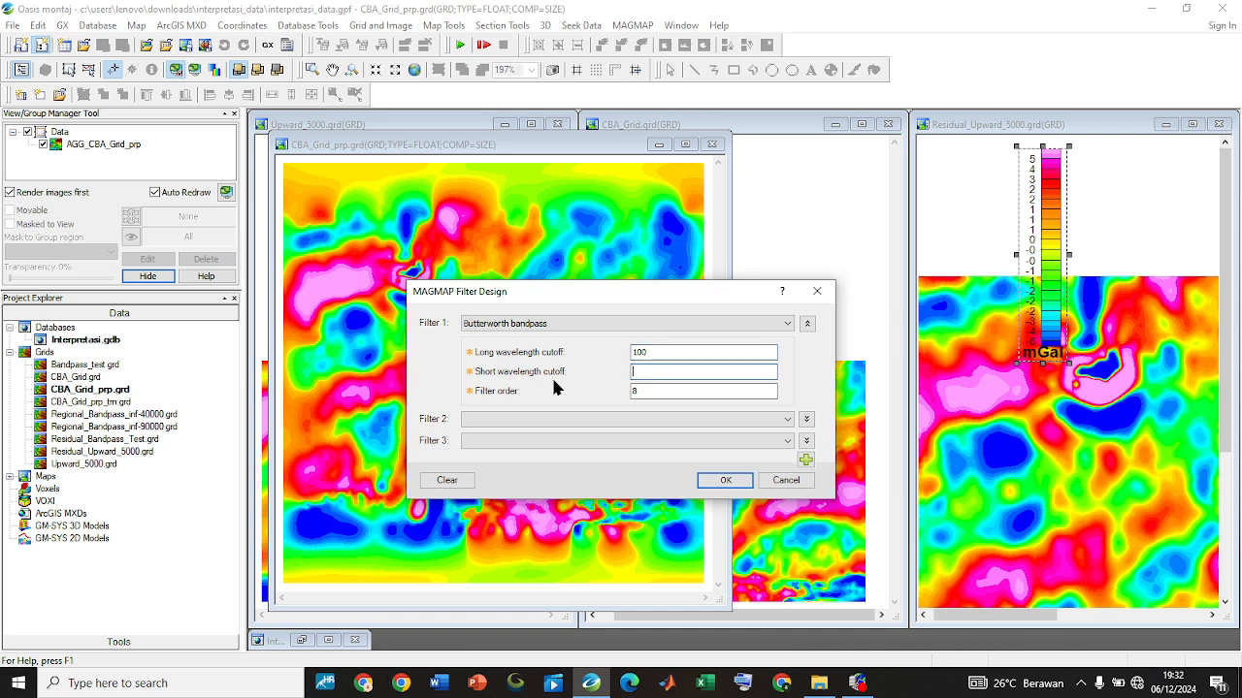
{"action": "double_click", "coordinate": [645, 351]}
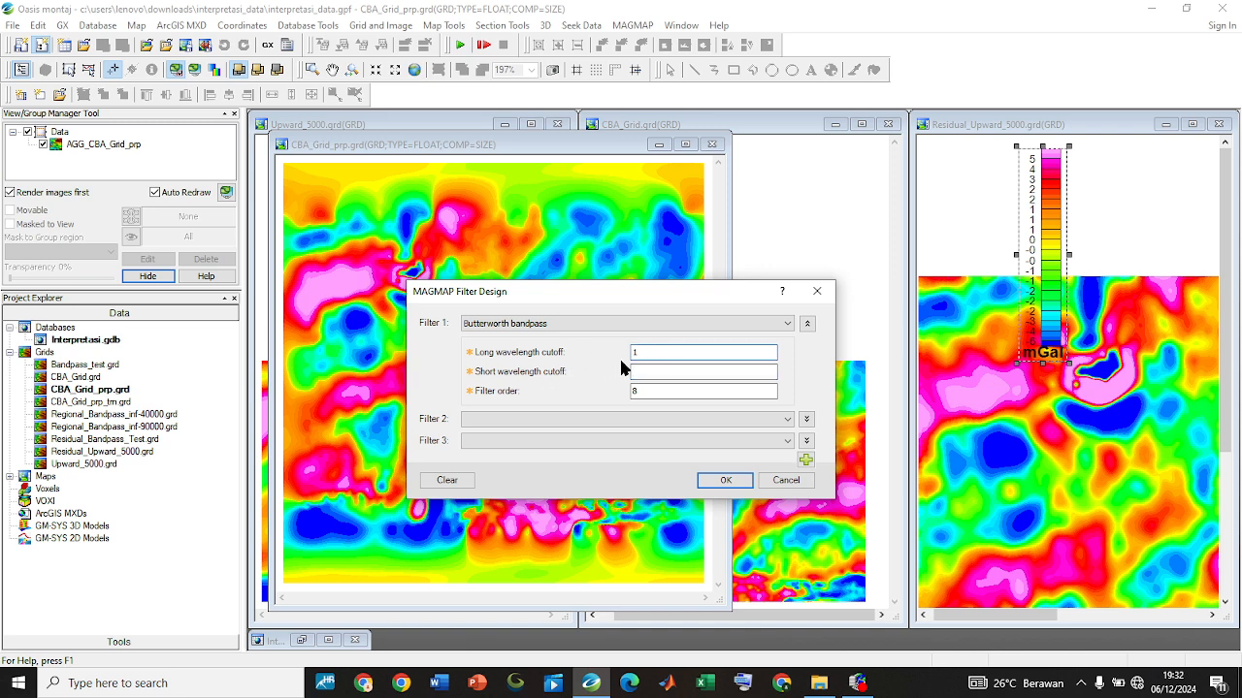
{"action": "type", "text": "1"}
{"action": "key", "text": "BackSpace"}
{"action": "left_click", "coordinate": [652, 369]}
{"action": "type", "text": "1000"}
{"action": "left_click", "coordinate": [726, 480]}
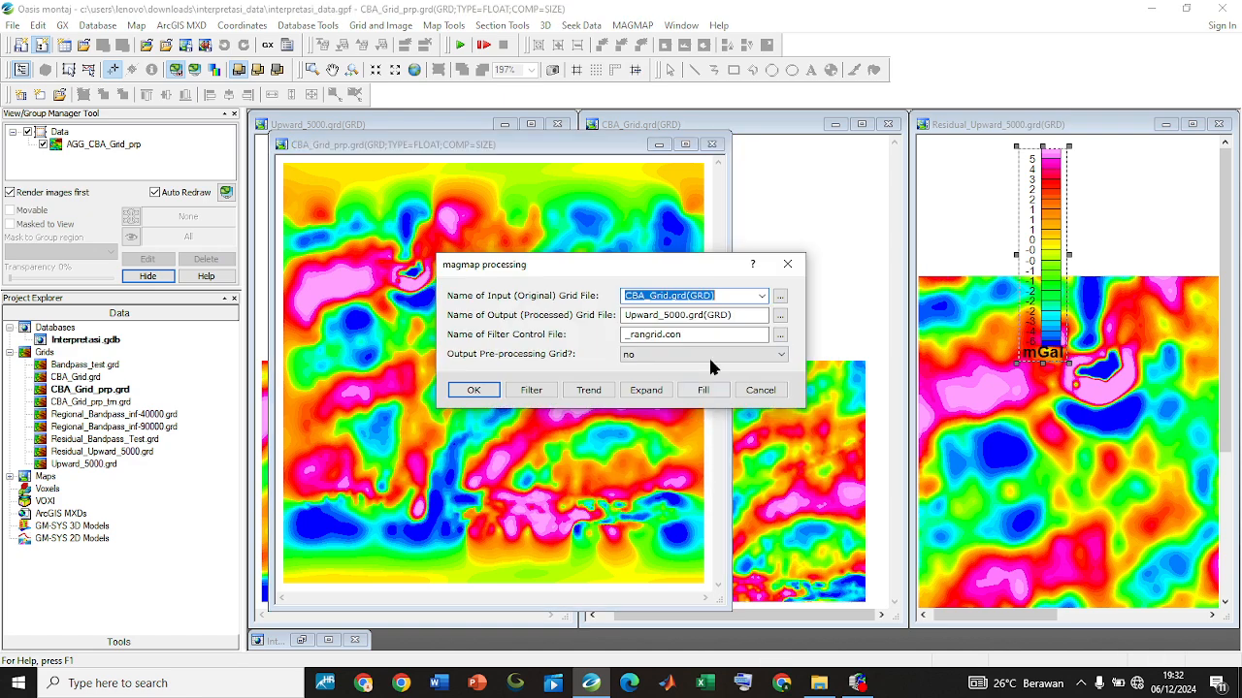
Start replacing the output grid name with one beginning with B and recheck the Butterworth bandpass cutoffs
{"action": "left_click_drag", "start_coordinate": [627, 315], "coordinate": [735, 314]}
{"action": "key", "text": "BackSpace"}
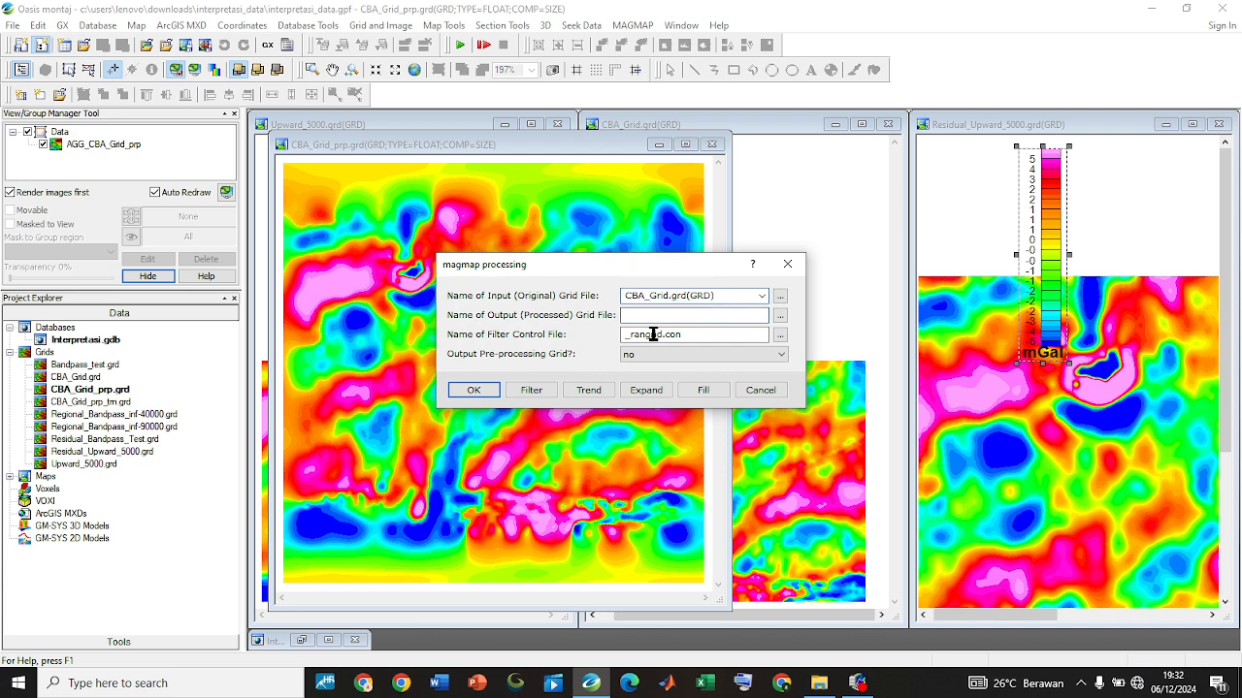
{"action": "key", "text": "ctrl+z"}
{"action": "type", "text": "B"}
{"action": "left_click", "coordinate": [531, 388]}
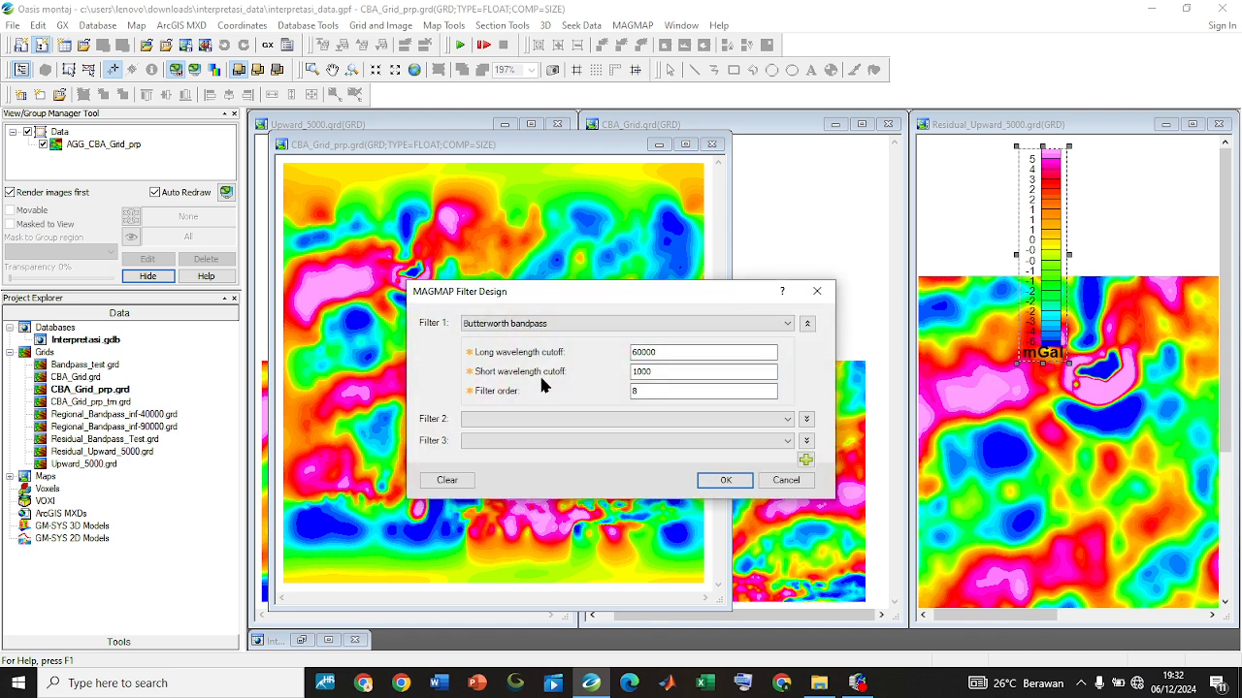
{"action": "left_click", "coordinate": [728, 482]}
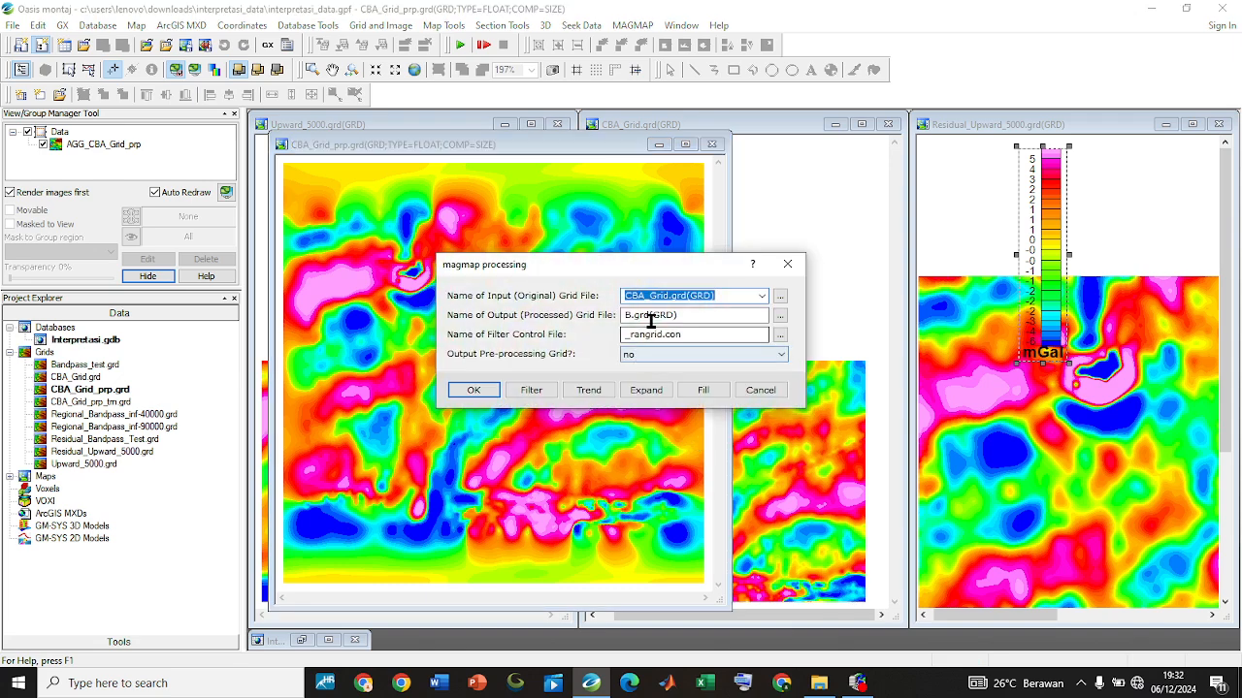
Name the output grid Butterworth_BP_1000-60000, recheck the filter design and run the filter, placing the new grid window over the others
{"action": "left_click_drag", "start_coordinate": [691, 314], "coordinate": [557, 313]}
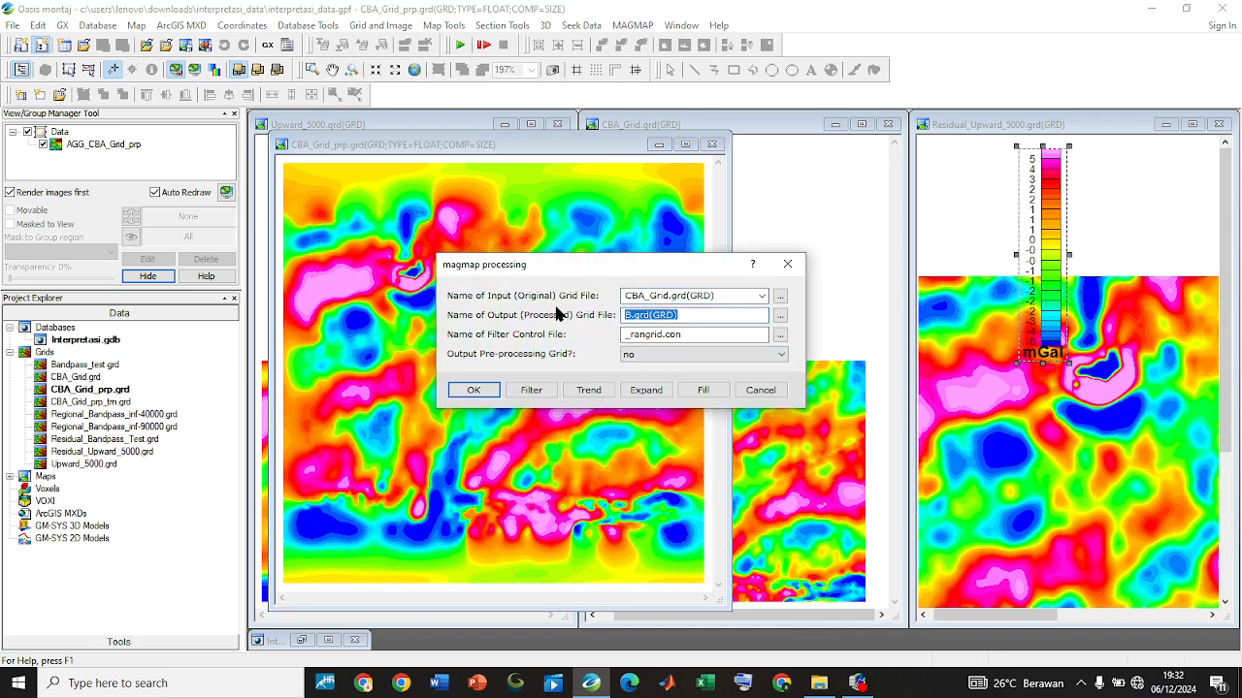
{"action": "type", "text": "Butterworth_BP_1000-"}
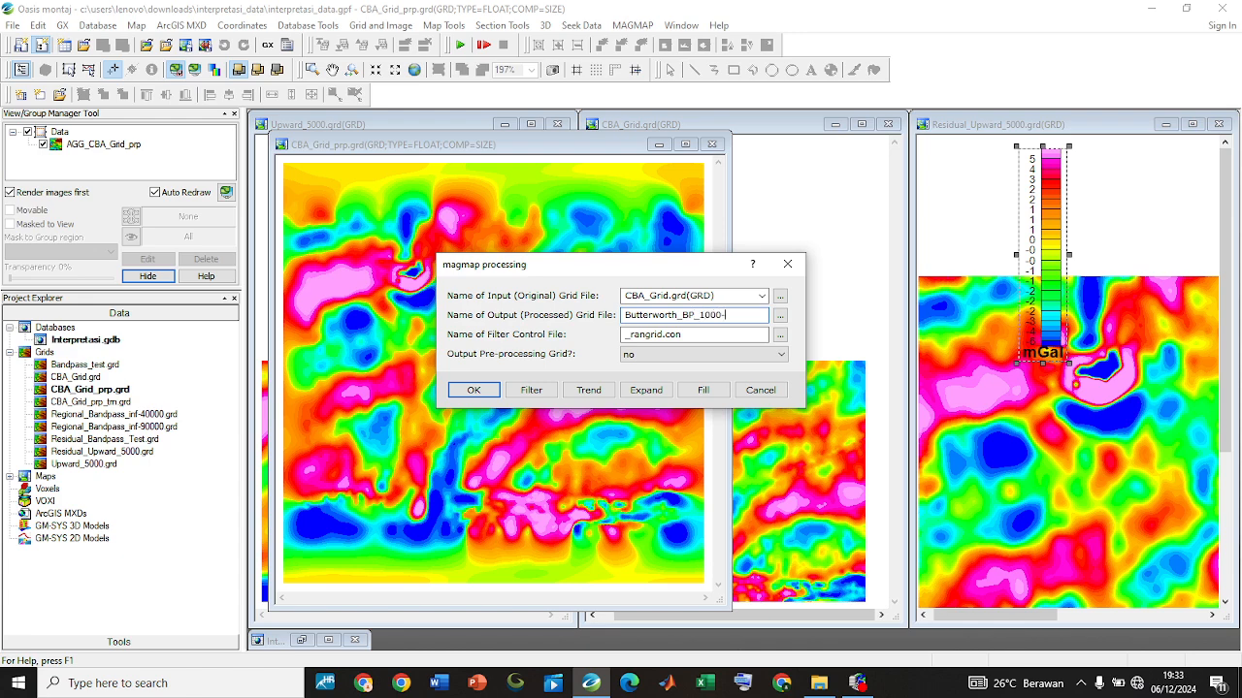
{"action": "left_click", "coordinate": [530, 389]}
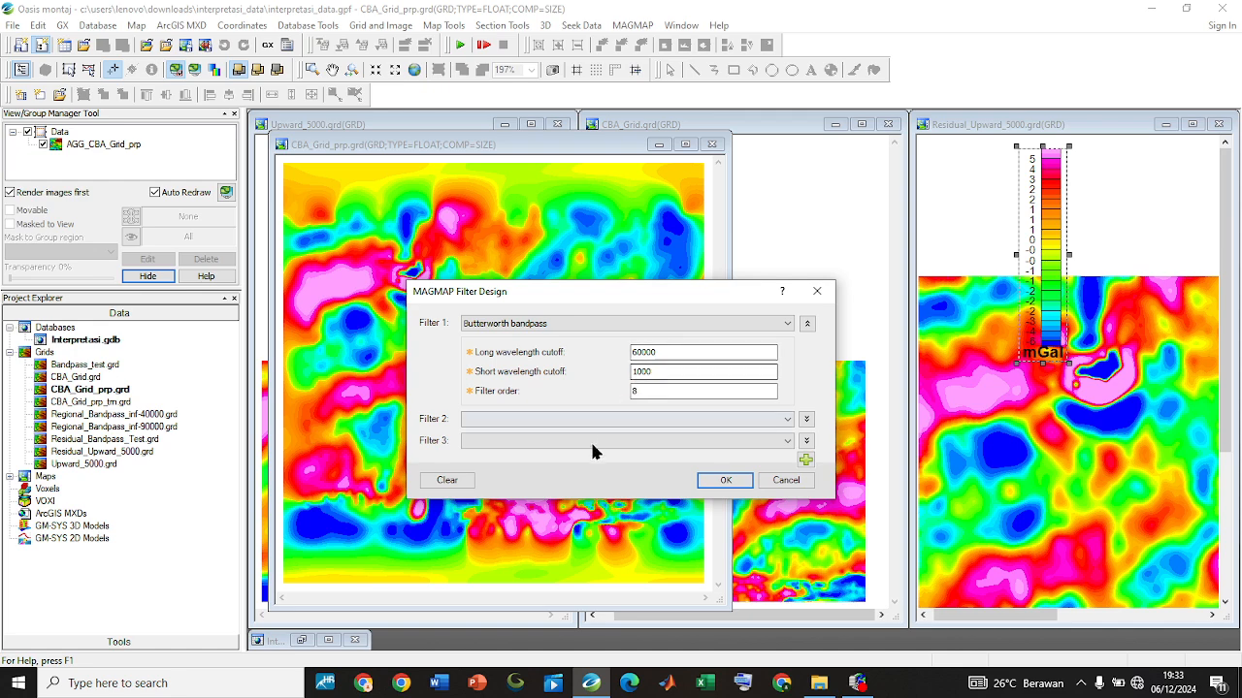
{"action": "left_click", "coordinate": [725, 479]}
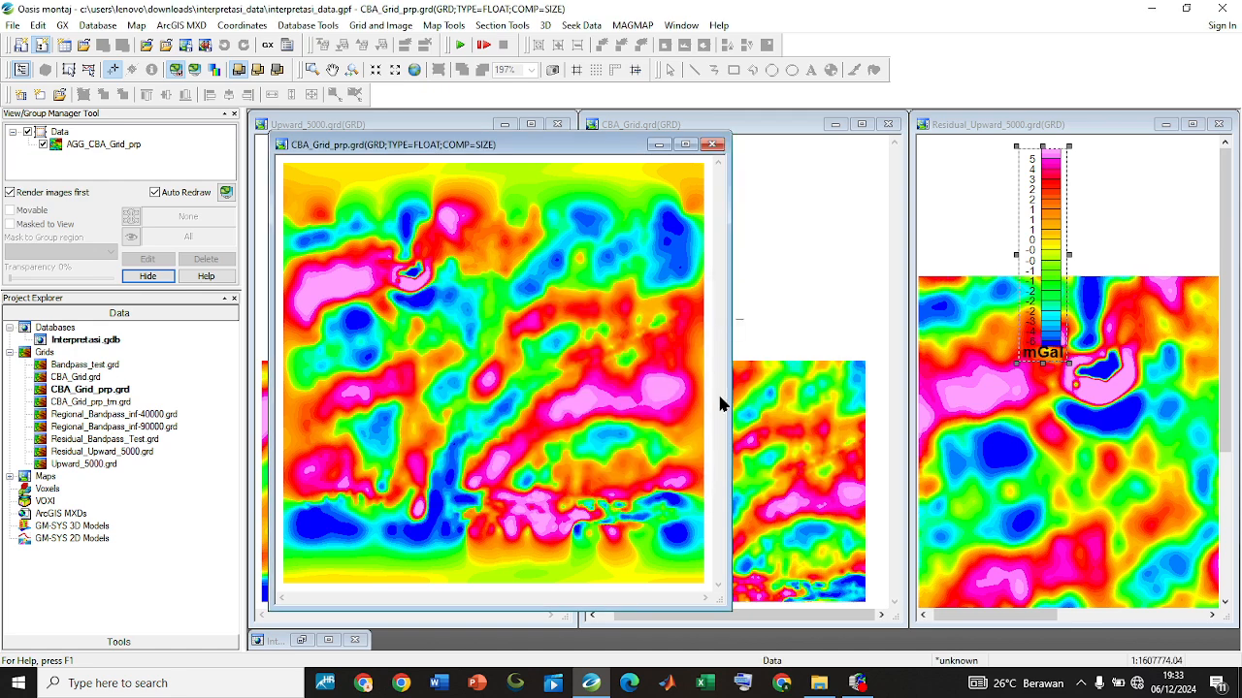
{"action": "left_click", "coordinate": [725, 314]}
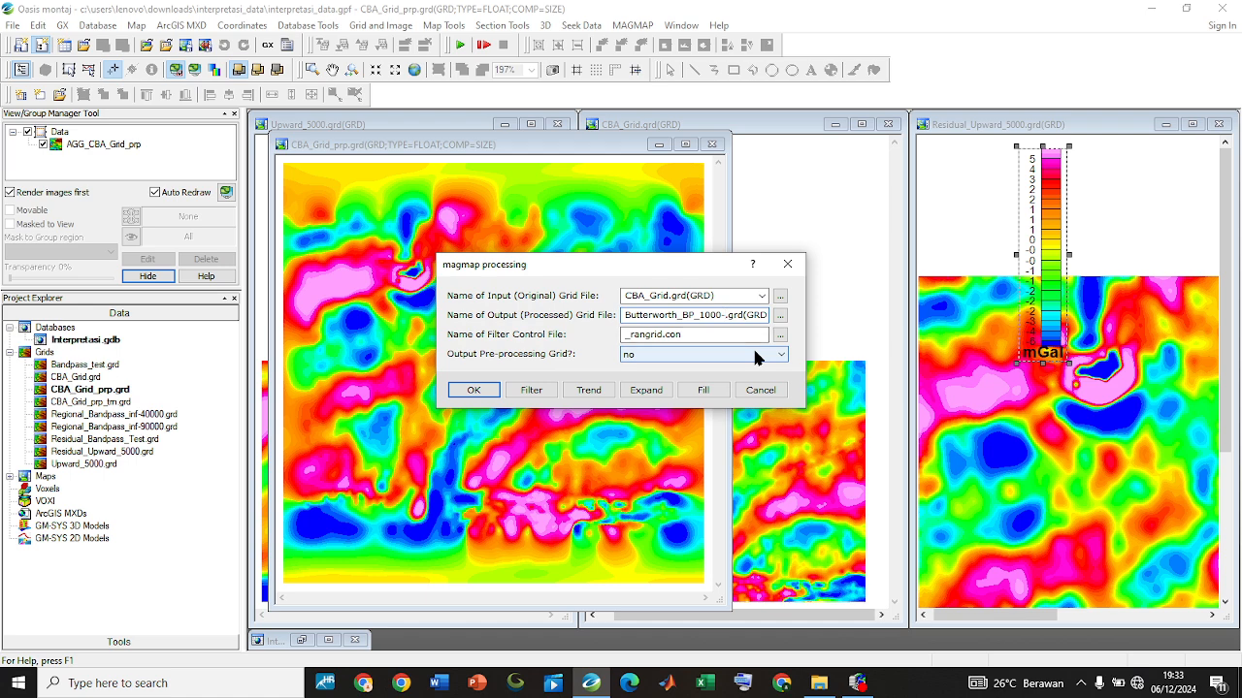
{"action": "type", "text": "60000"}
{"action": "left_click", "coordinate": [472, 392]}
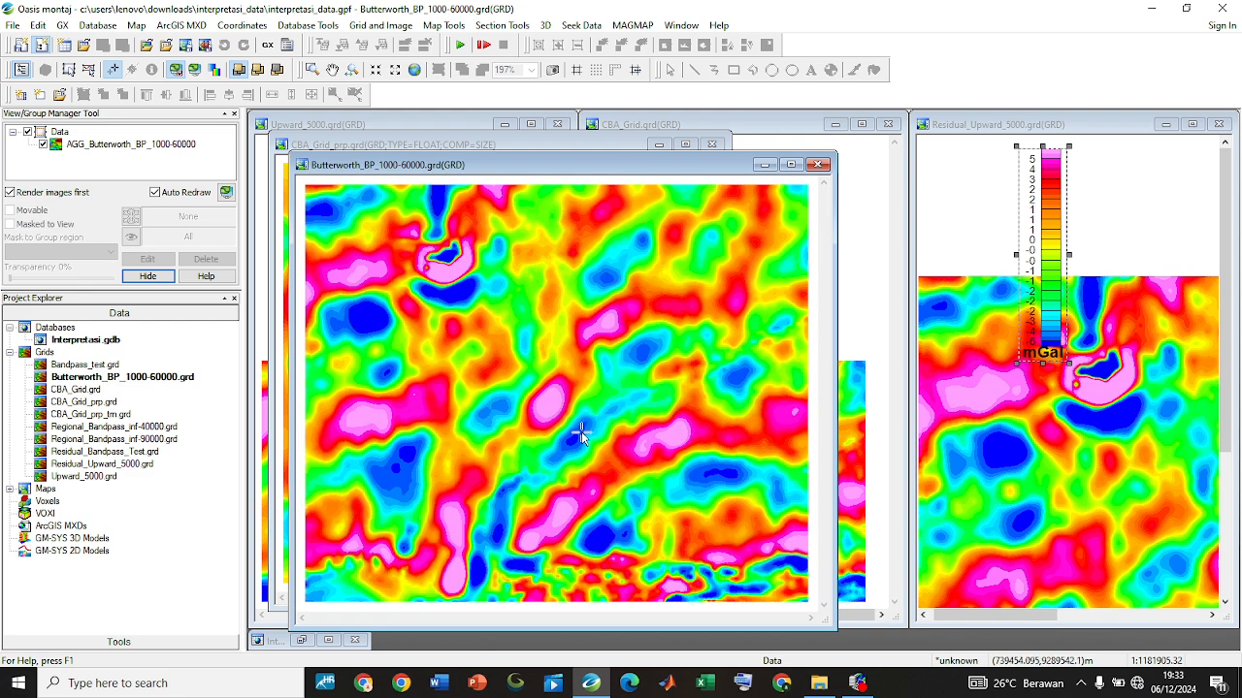
{"action": "left_click_drag", "start_coordinate": [434, 166], "coordinate": [484, 150]}
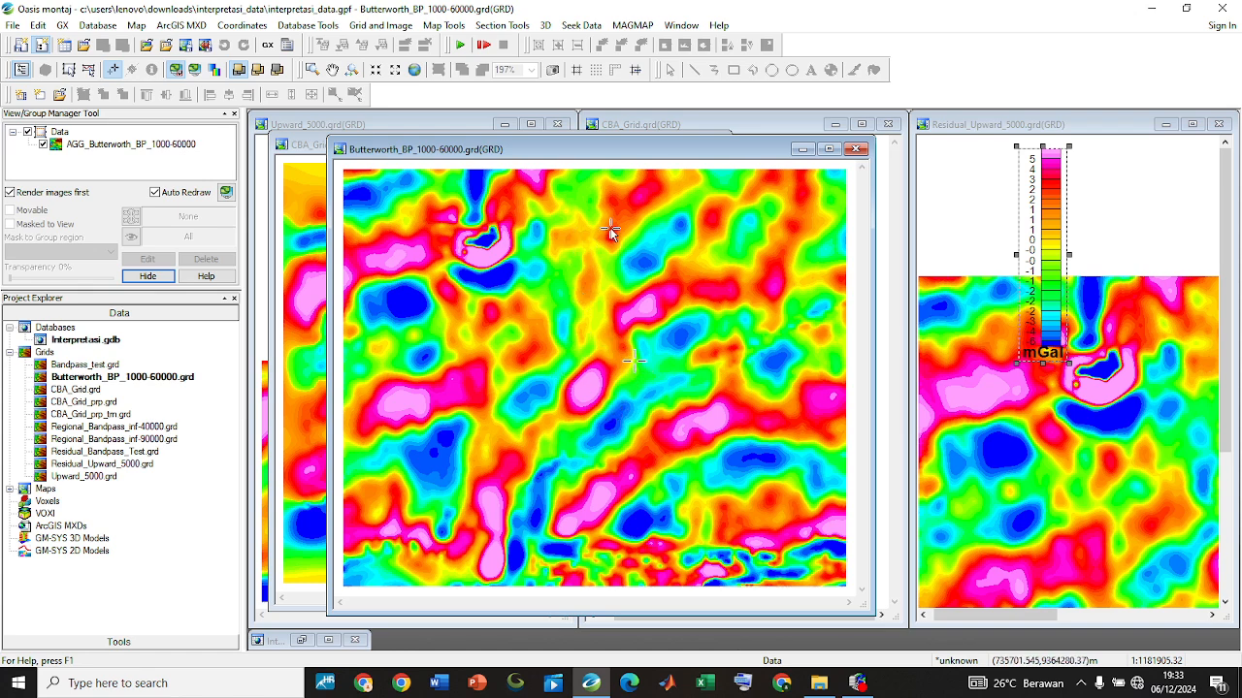
Launch Interactive Spectrum Filters with Spec_CBA.SPC and control file _rangrid.con, and show the original and filtered grid previews
{"action": "left_click", "coordinate": [633, 26]}
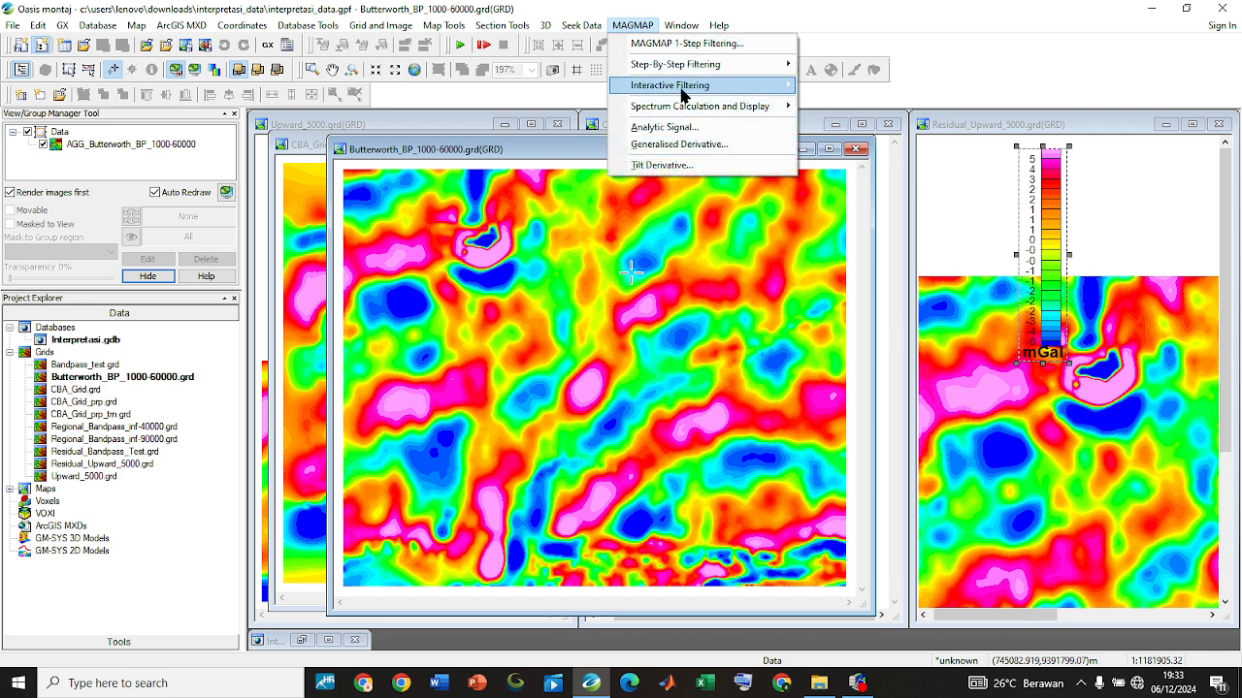
{"action": "mouse_move", "coordinate": [682, 87]}
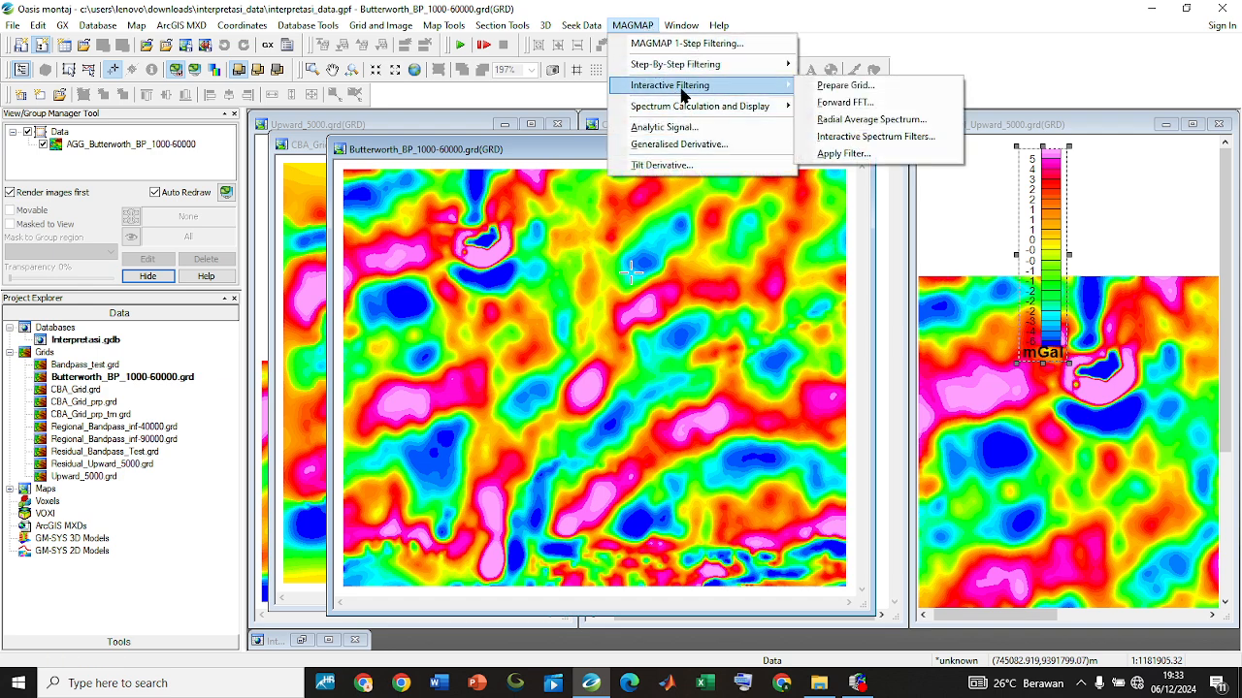
{"action": "left_click", "coordinate": [905, 138]}
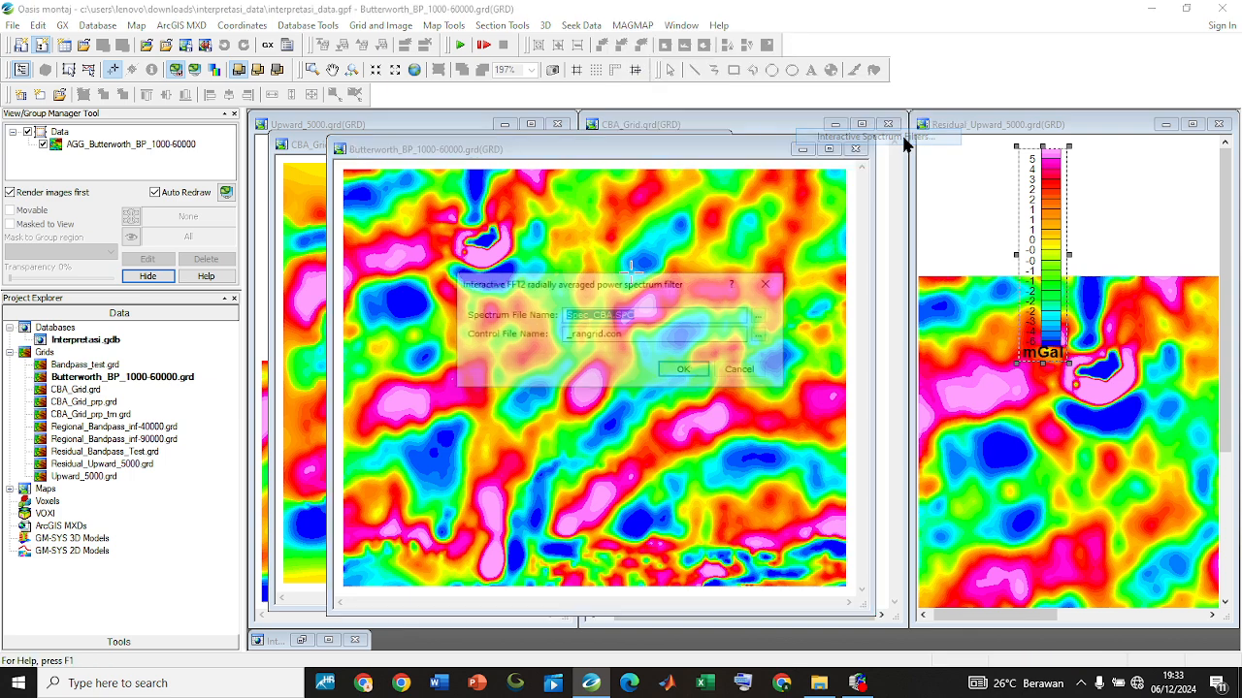
{"action": "left_click", "coordinate": [684, 373]}
{"action": "left_click", "coordinate": [621, 372]}
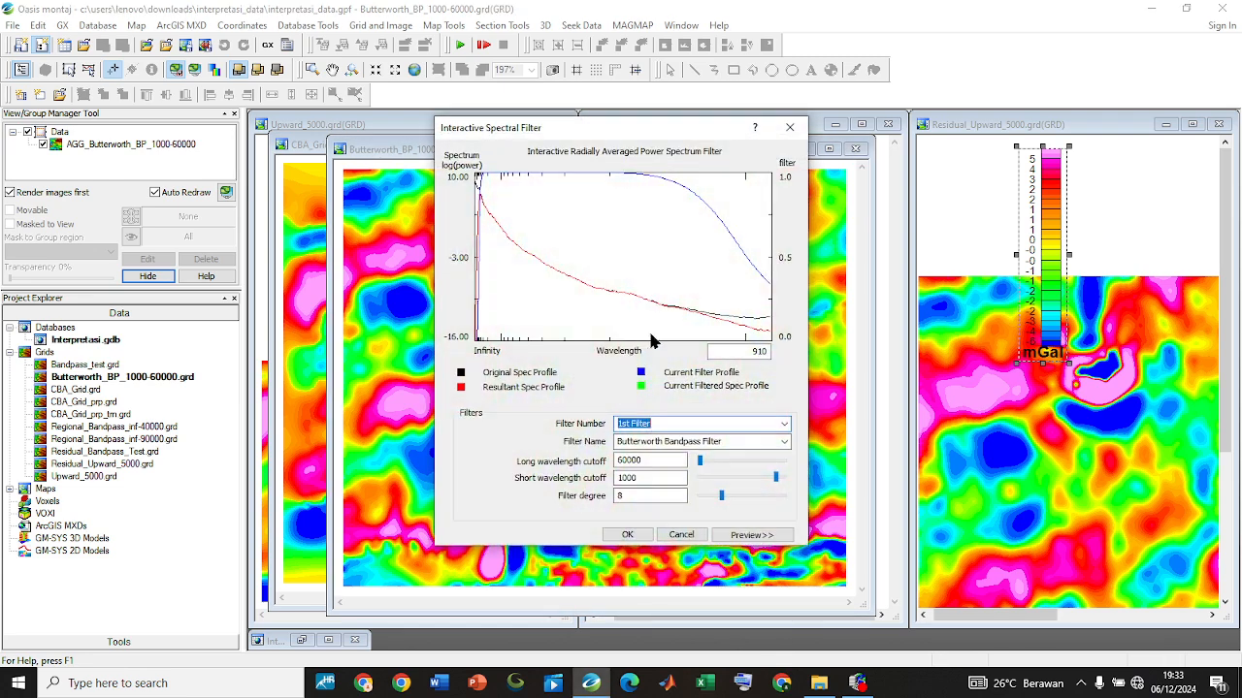
{"action": "left_click", "coordinate": [764, 534]}
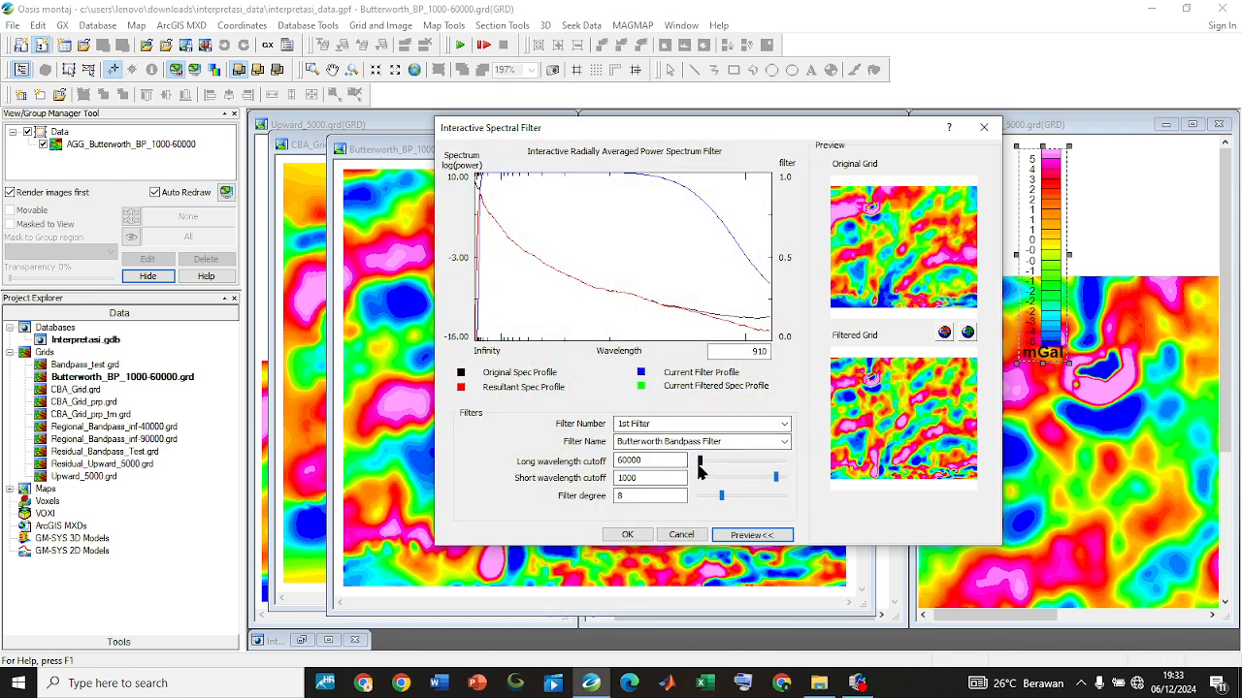
Vary the long wavelength cutoff through 3380 and 45700 and the short wavelength cutoff through 91400, 9140 and 10200, comparing the previews
{"action": "left_click_drag", "start_coordinate": [698, 463], "coordinate": [724, 479]}
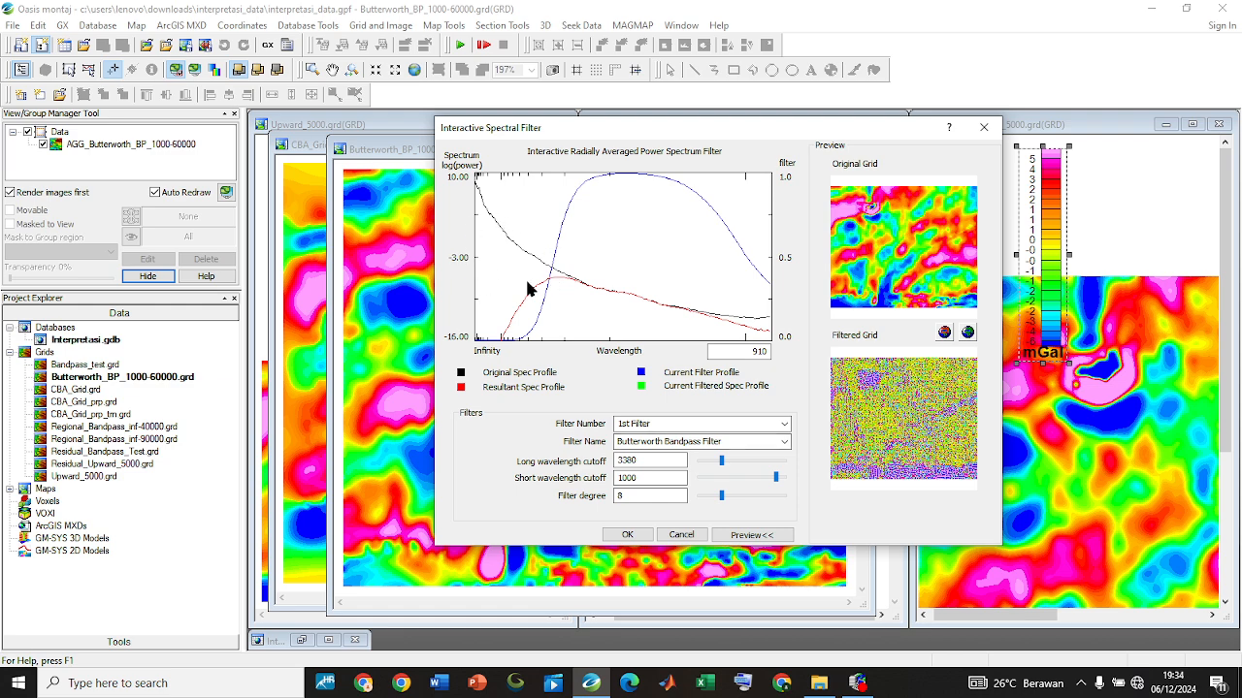
{"action": "mouse_move", "coordinate": [722, 463]}
{"action": "left_mouse_down"}
{"action": "mouse_move", "coordinate": [745, 458]}
{"action": "mouse_move", "coordinate": [698, 466]}
{"action": "left_mouse_up"}
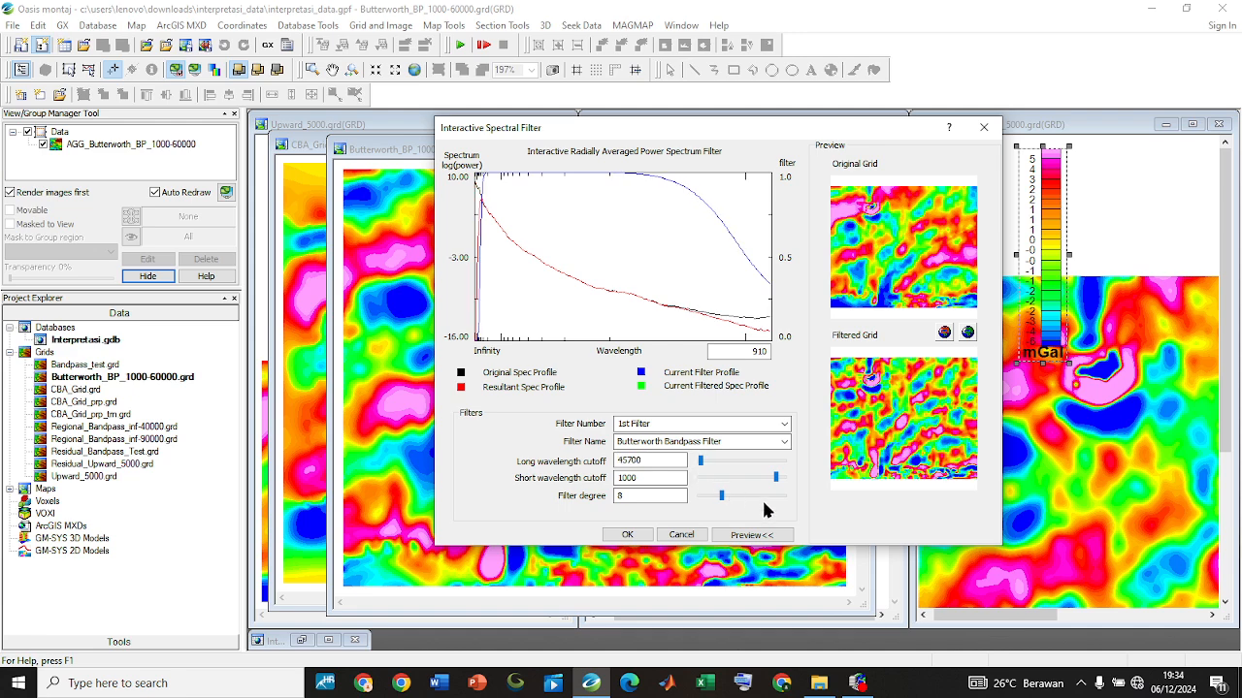
{"action": "left_click_drag", "start_coordinate": [775, 477], "coordinate": [698, 496]}
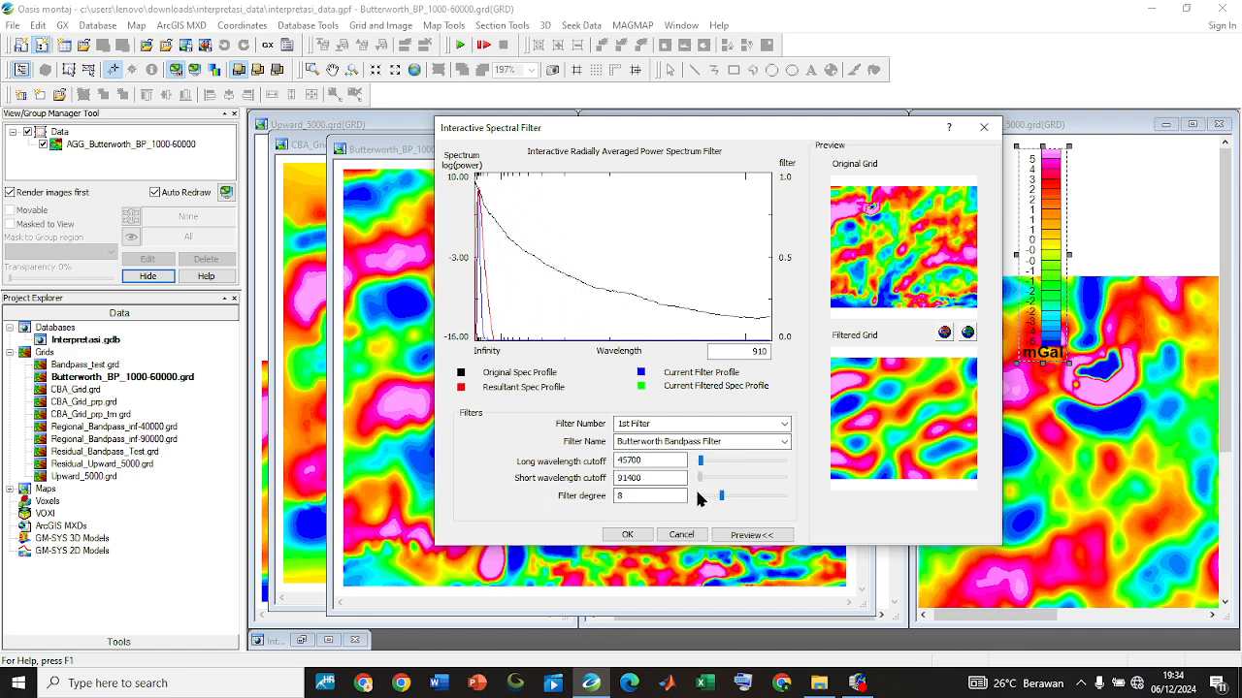
{"action": "left_click_drag", "start_coordinate": [708, 499], "coordinate": [711, 499]}
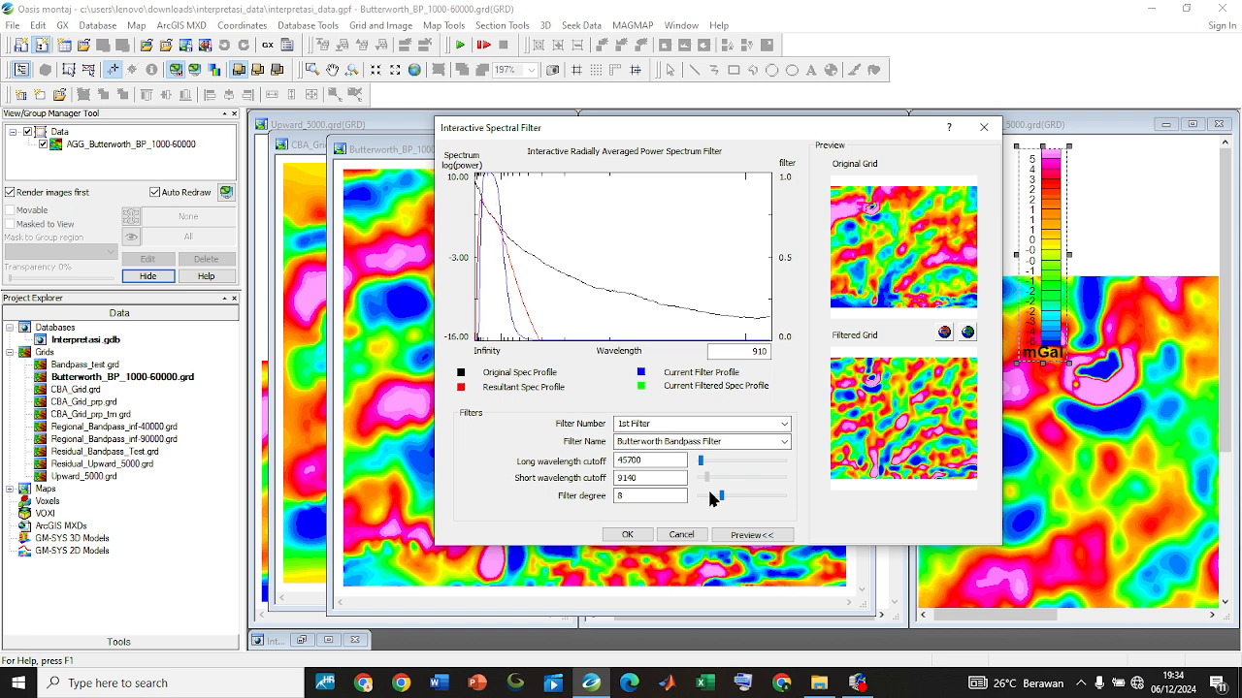
{"action": "left_click_drag", "start_coordinate": [709, 493], "coordinate": [710, 499]}
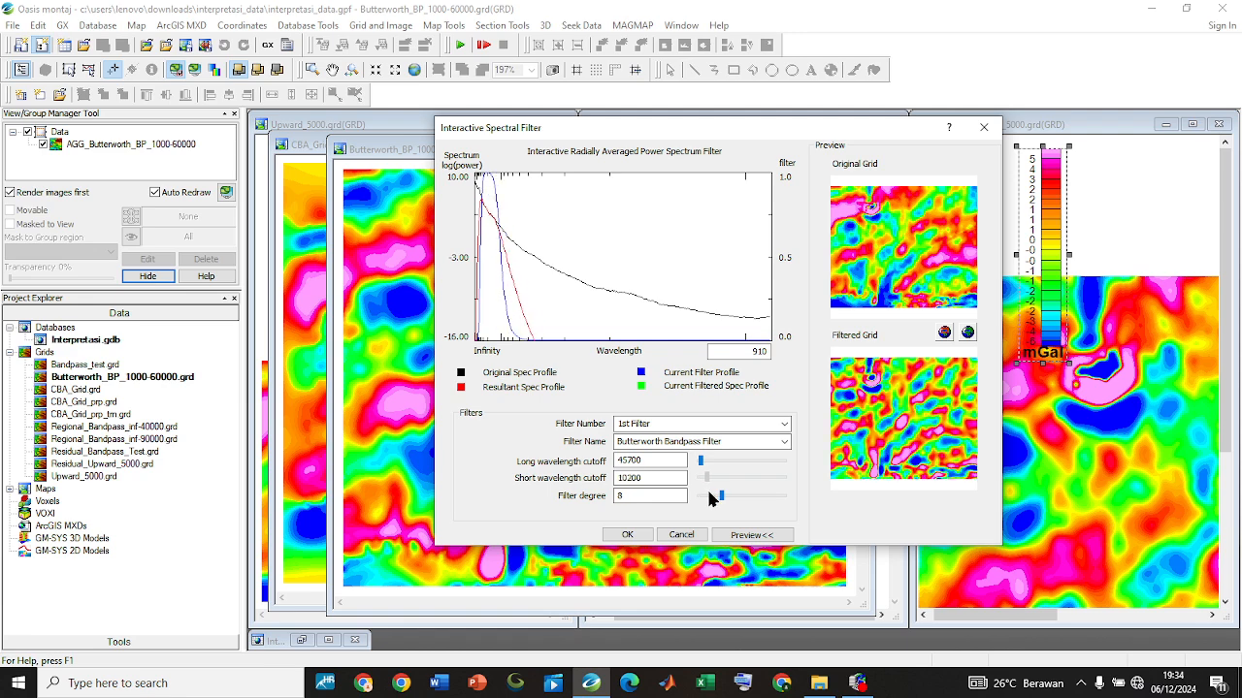
Set the long wavelength cutoff to Infinity and compare previews with short wavelength cutoffs of 3150, 10200 and 91400
{"action": "left_click", "coordinate": [628, 475]}
{"action": "left_click_drag", "start_coordinate": [702, 462], "coordinate": [694, 463]}
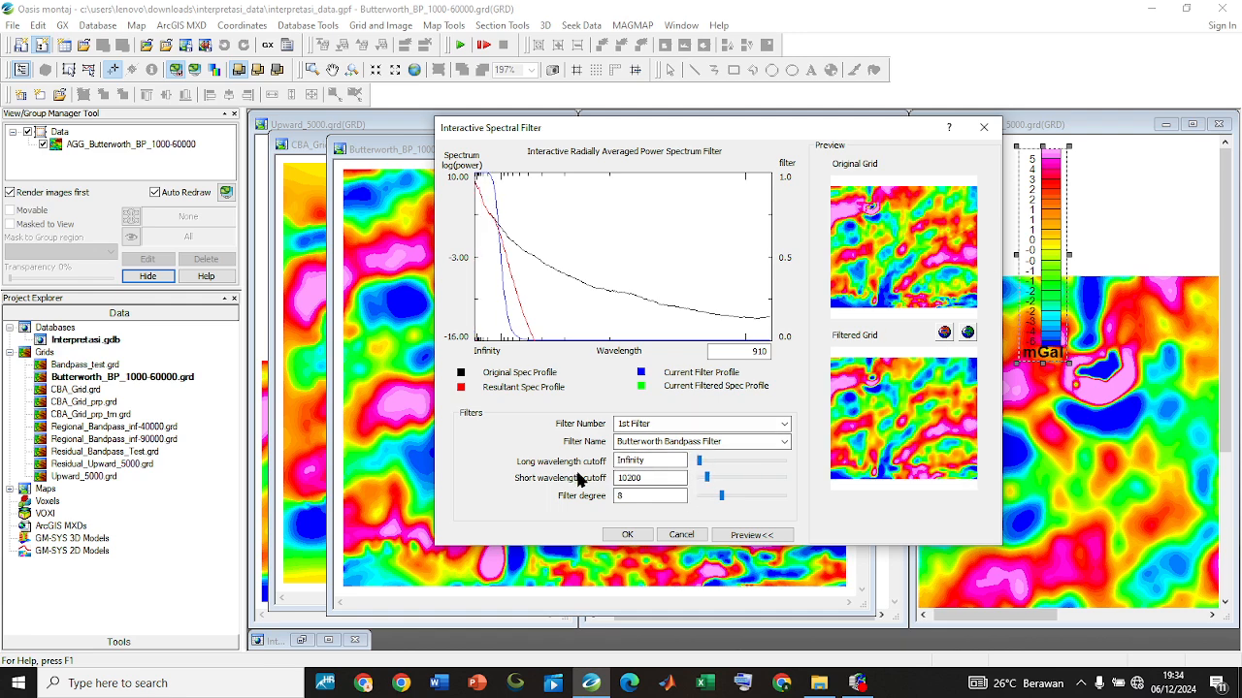
{"action": "left_click", "coordinate": [711, 477]}
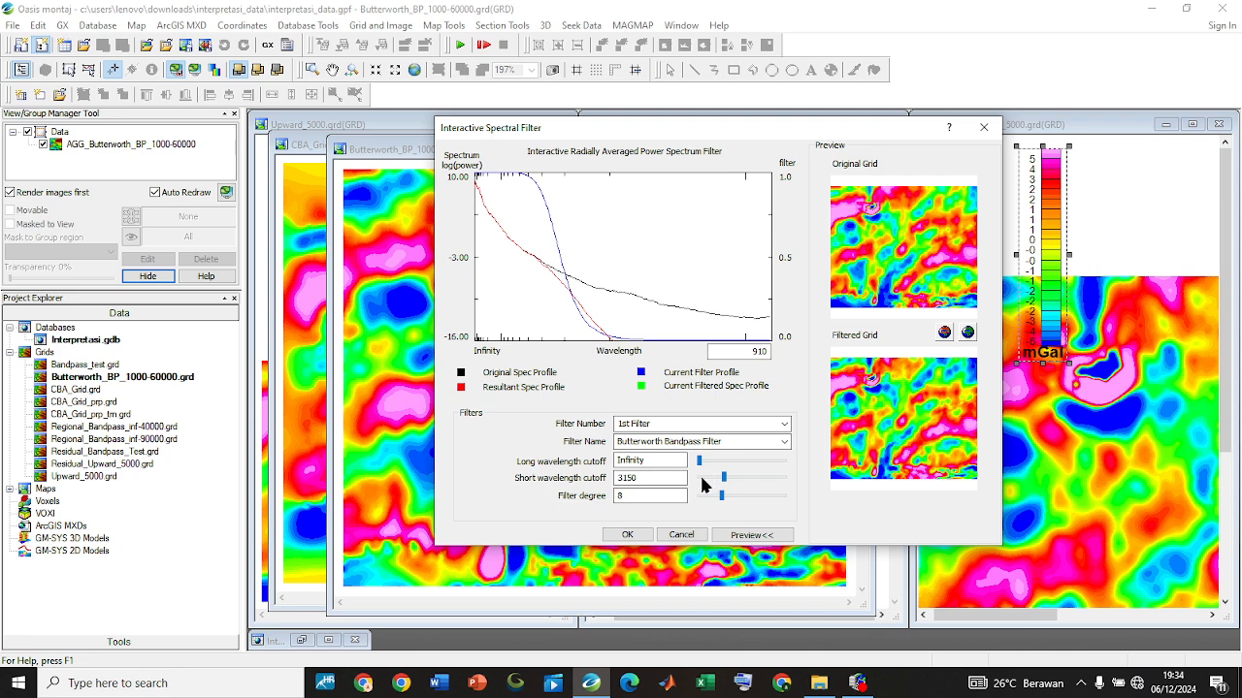
{"action": "left_click", "coordinate": [721, 477]}
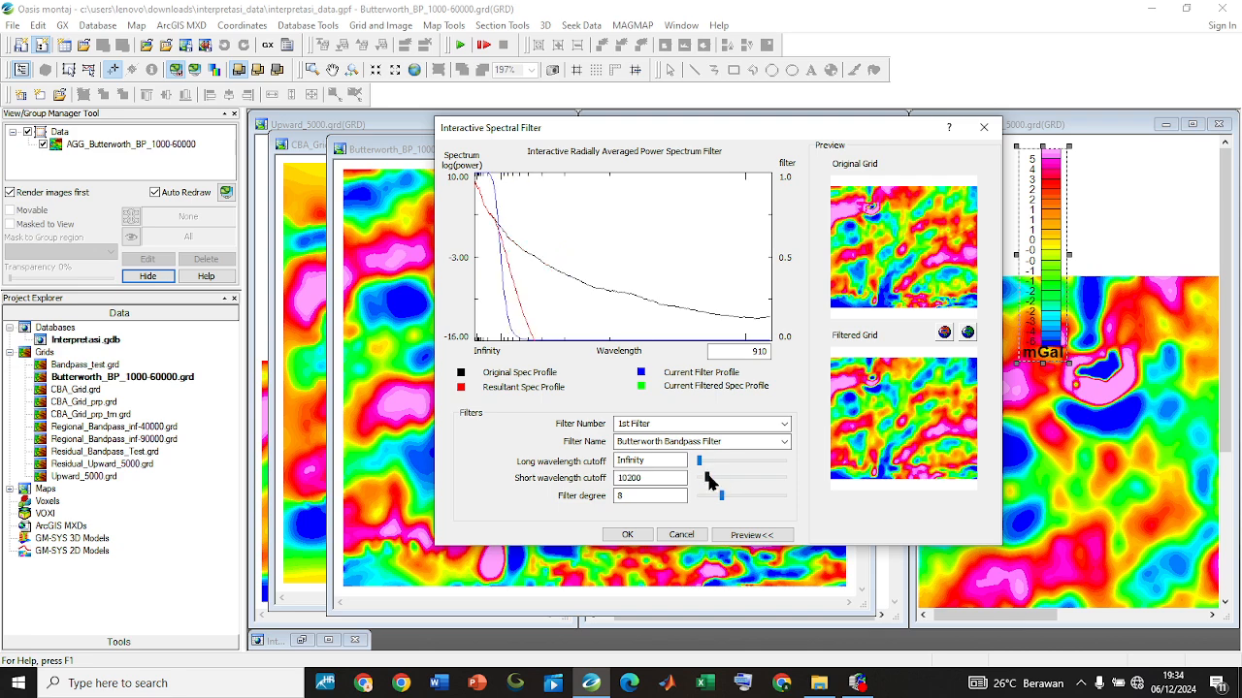
{"action": "left_click_drag", "start_coordinate": [706, 475], "coordinate": [699, 477]}
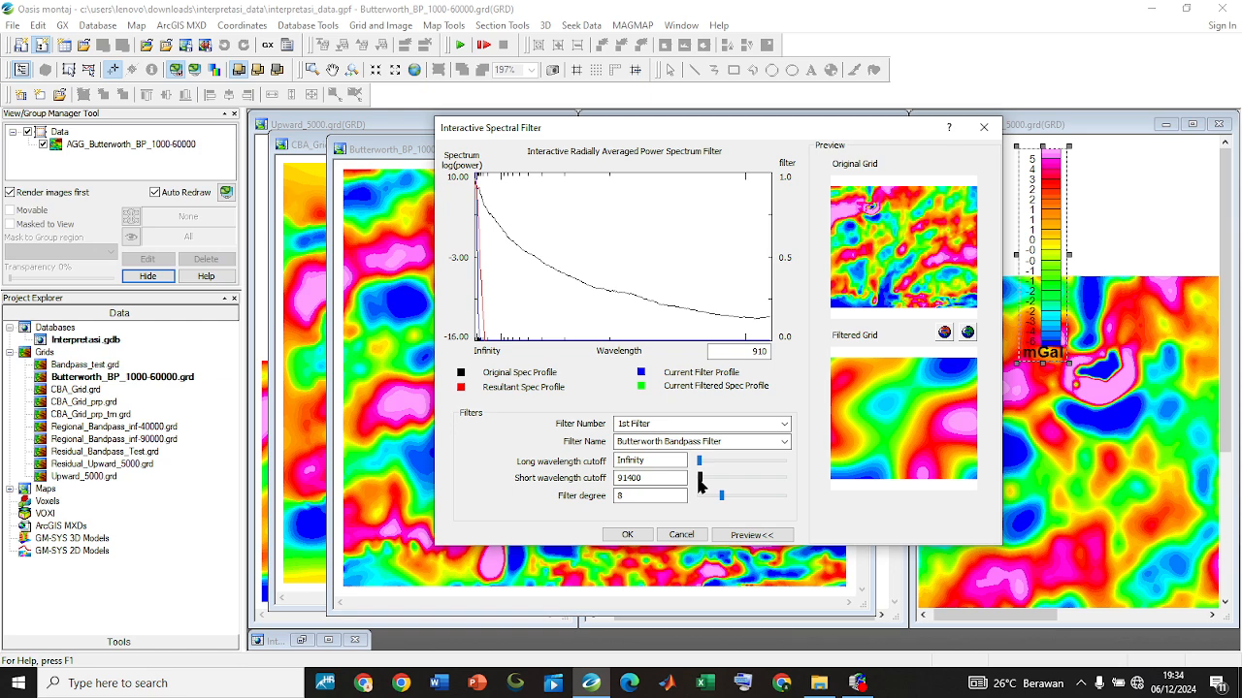
Vary the filter degree through 0, 30 and 13 and the short wavelength cutoff through 933, 2340 and 1520
{"action": "left_click_drag", "start_coordinate": [704, 478], "coordinate": [692, 502]}
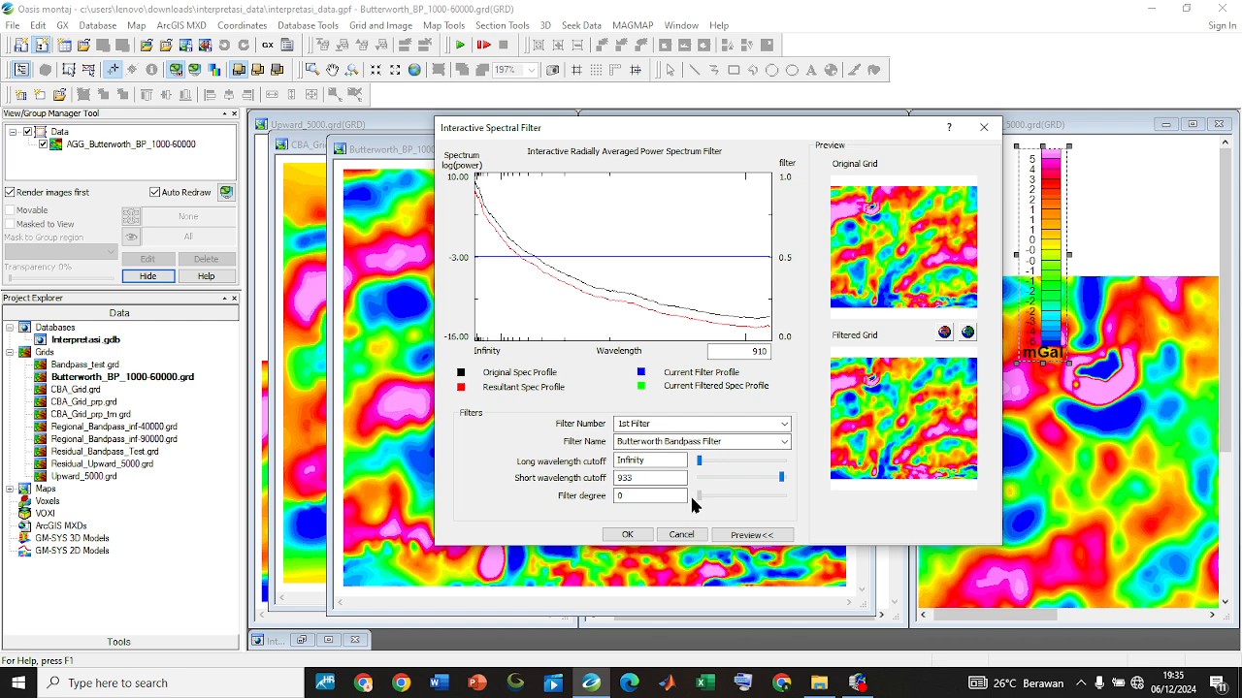
{"action": "left_click_drag", "start_coordinate": [782, 477], "coordinate": [810, 475]}
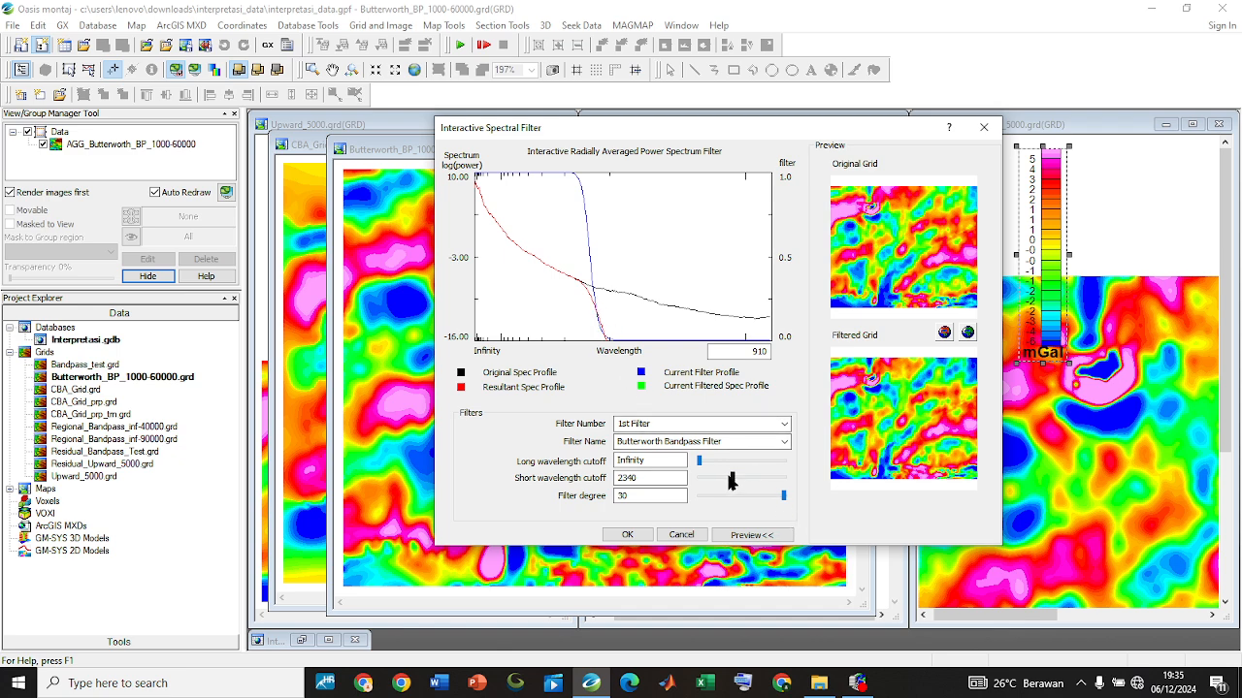
{"action": "left_click_drag", "start_coordinate": [730, 479], "coordinate": [748, 472]}
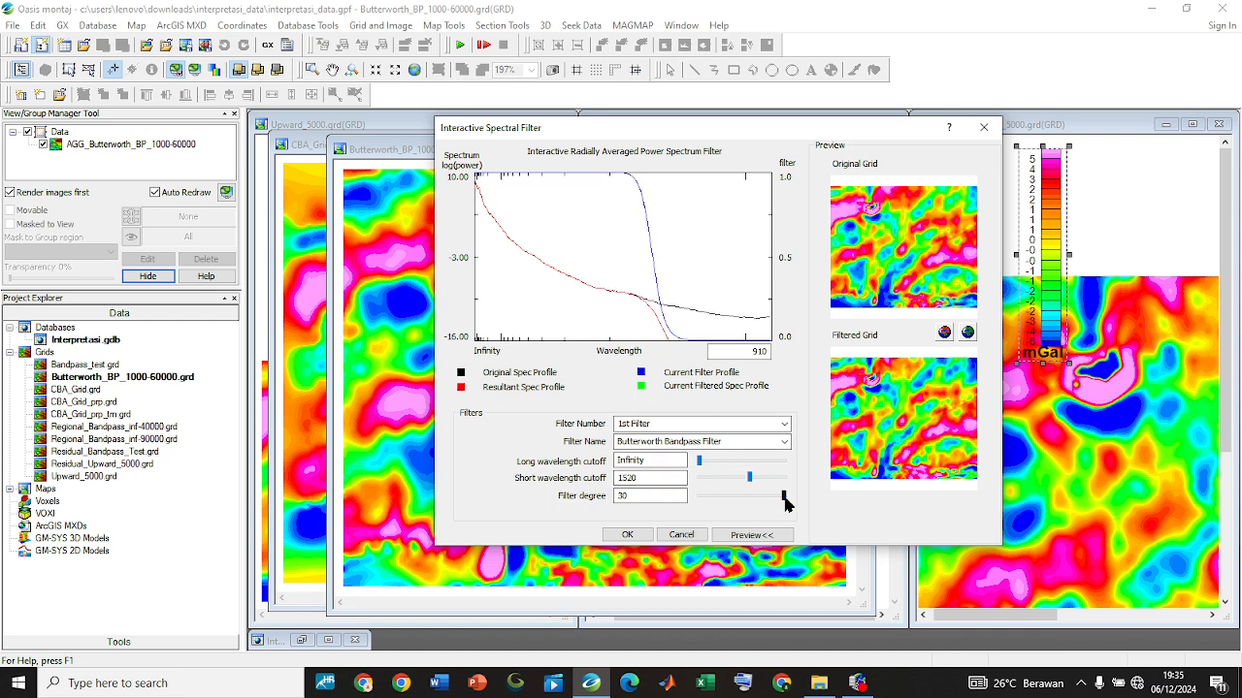
{"action": "left_click_drag", "start_coordinate": [781, 496], "coordinate": [739, 495]}
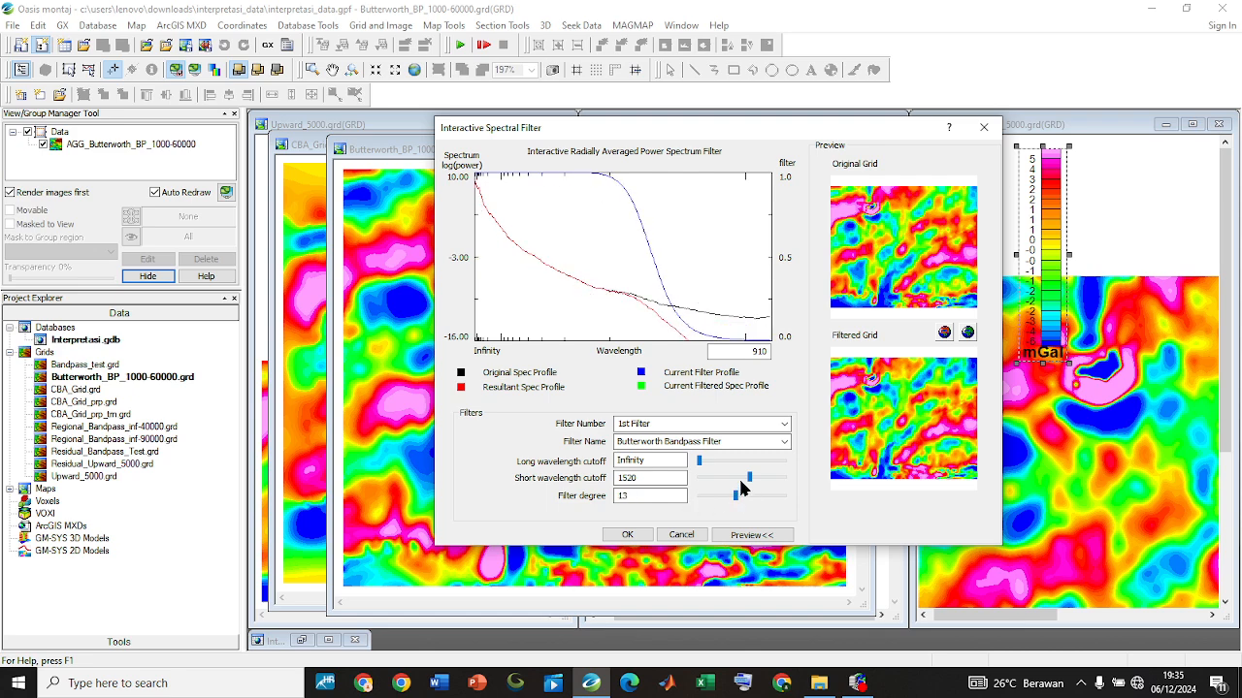
Switch to the Butterworth Filter with degree 10 and compare previews for central wavelengths of 9140, 3260 and 1220
{"action": "left_click", "coordinate": [783, 443]}
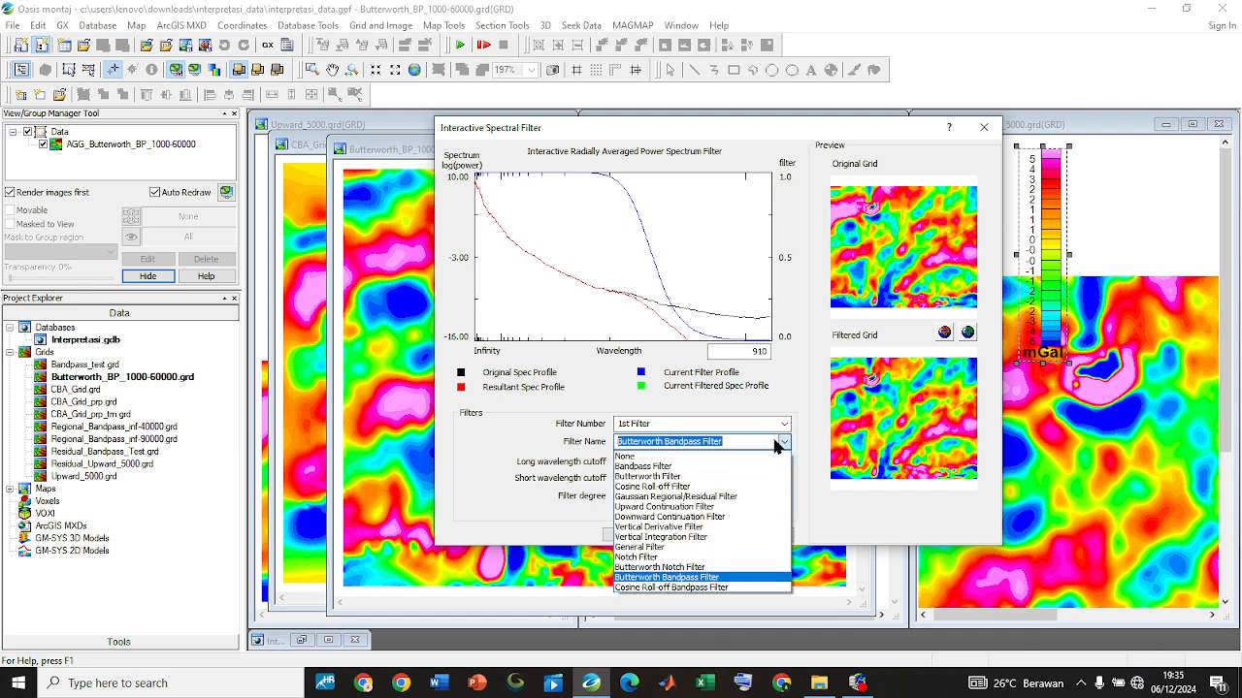
{"action": "left_click", "coordinate": [714, 476]}
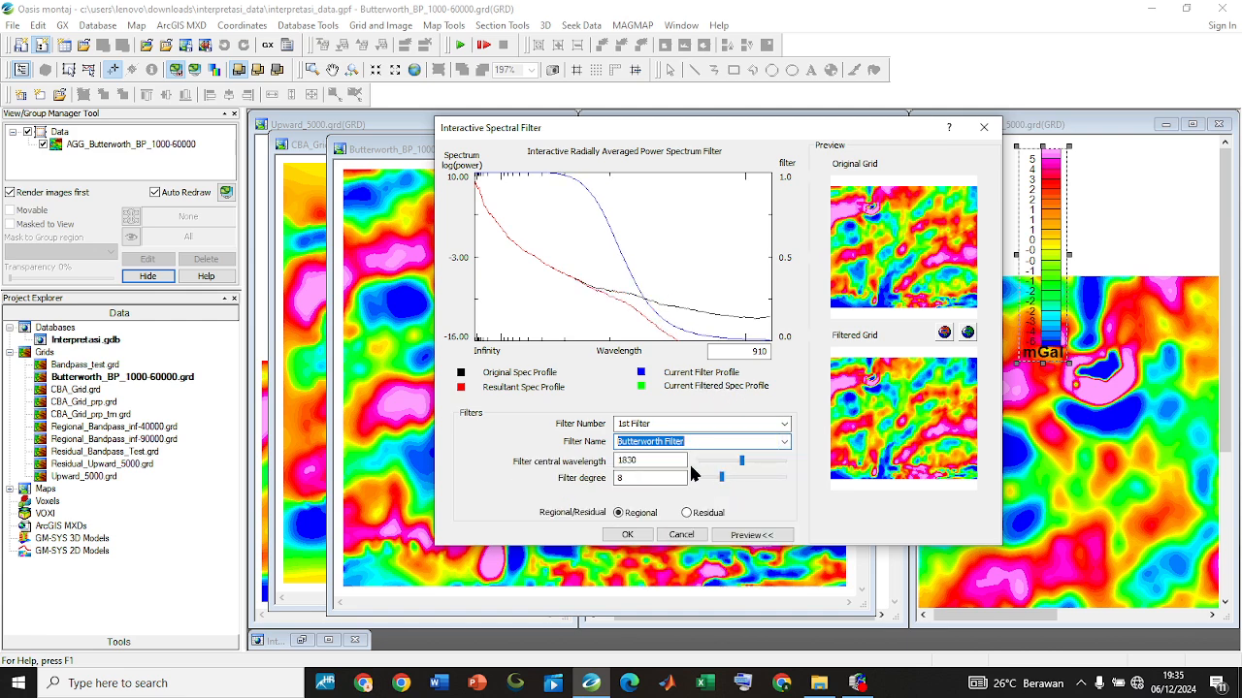
{"action": "mouse_move", "coordinate": [740, 465]}
{"action": "left_mouse_down"}
{"action": "mouse_move", "coordinate": [709, 463]}
{"action": "mouse_move", "coordinate": [705, 479]}
{"action": "mouse_move", "coordinate": [738, 474]}
{"action": "mouse_move", "coordinate": [726, 476]}
{"action": "left_mouse_up"}
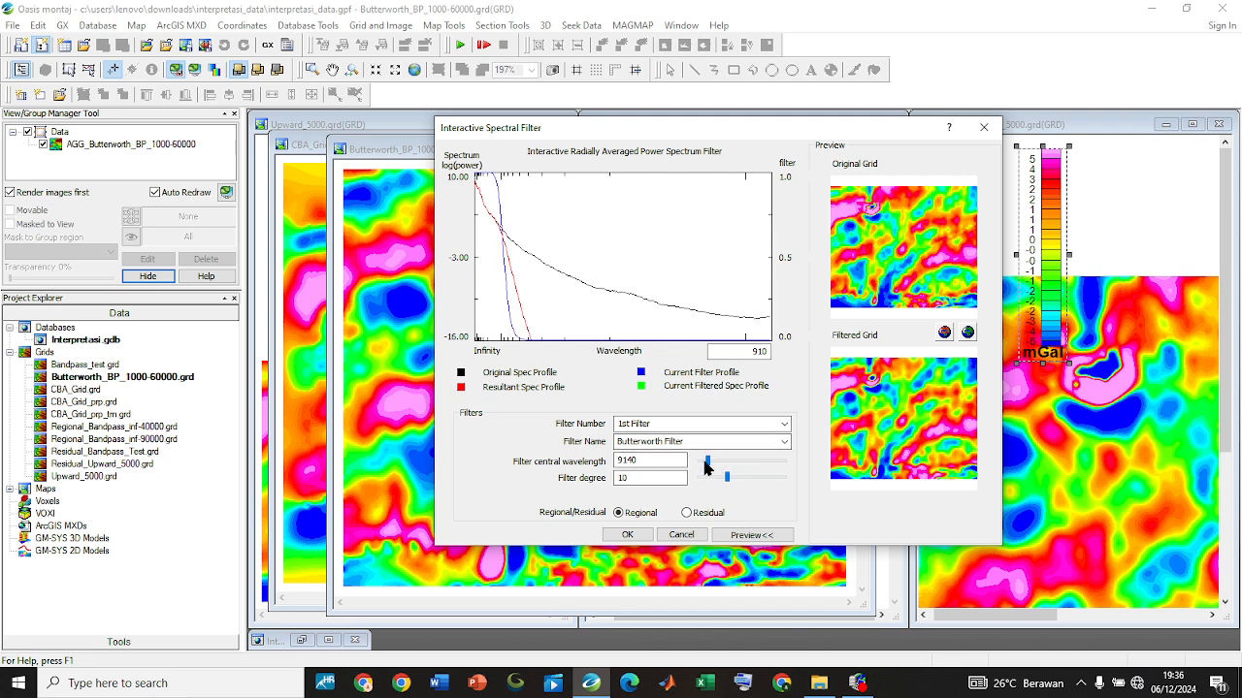
{"action": "mouse_move", "coordinate": [707, 468]}
{"action": "left_mouse_down"}
{"action": "mouse_move", "coordinate": [772, 466]}
{"action": "mouse_move", "coordinate": [722, 472]}
{"action": "left_mouse_up"}
{"action": "mouse_move", "coordinate": [707, 468]}
{"action": "left_mouse_down"}
{"action": "mouse_move", "coordinate": [770, 450]}
{"action": "mouse_move", "coordinate": [720, 451]}
{"action": "left_mouse_up"}
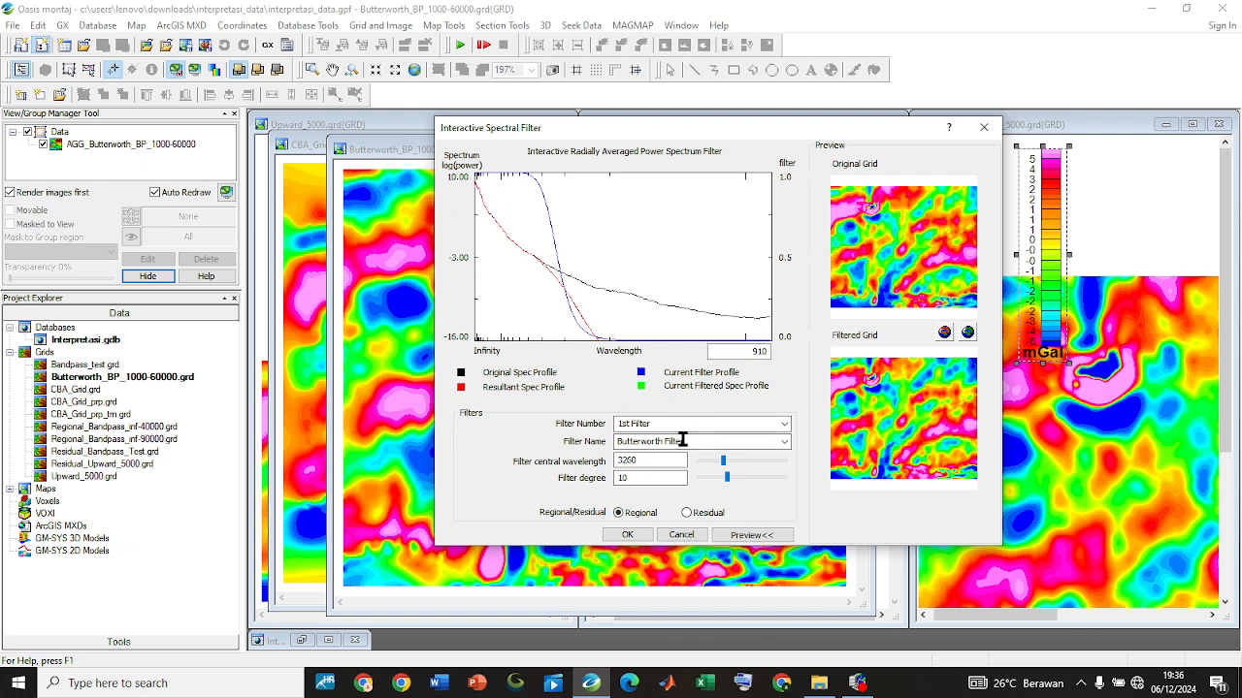
{"action": "mouse_move", "coordinate": [723, 462]}
{"action": "left_mouse_down"}
{"action": "mouse_move", "coordinate": [755, 466]}
{"action": "mouse_move", "coordinate": [738, 466]}
{"action": "left_mouse_up"}
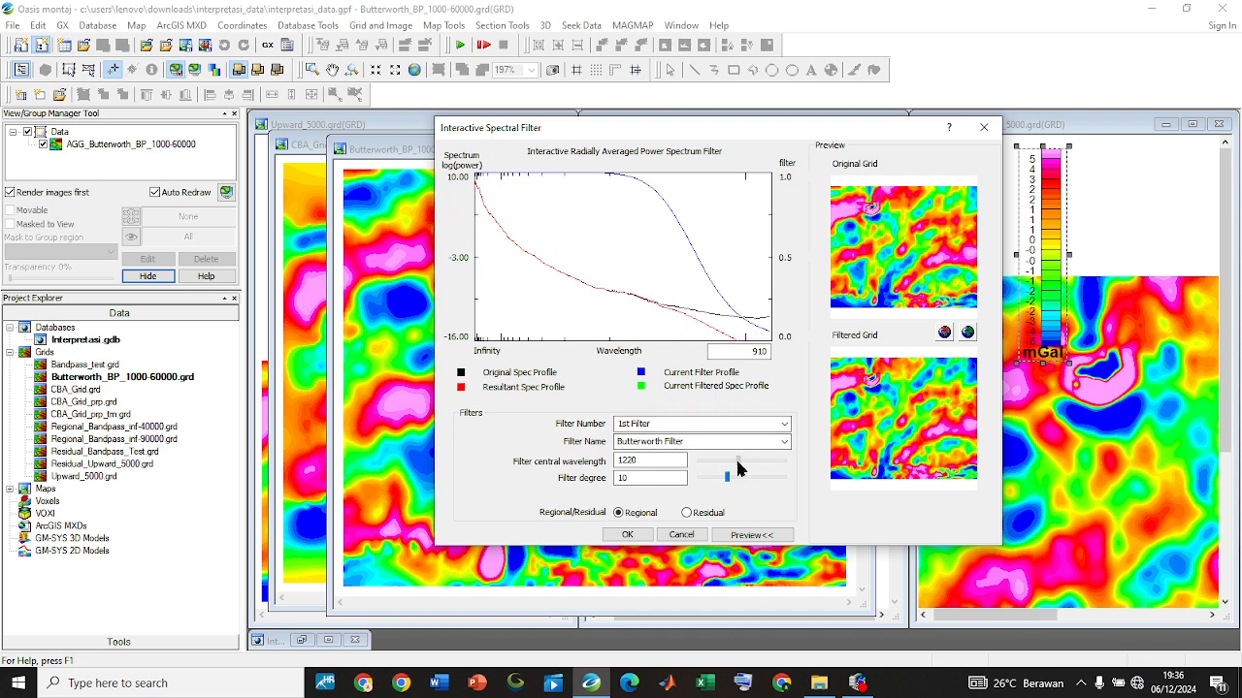
Preview the Butterworth Bandpass Filter, then the Bandpass Filter with long wavelength cutoffs of 3970, 2120, 3650 and 5710 and short cutoffs of 1290 and 1830
{"action": "left_click", "coordinate": [770, 441]}
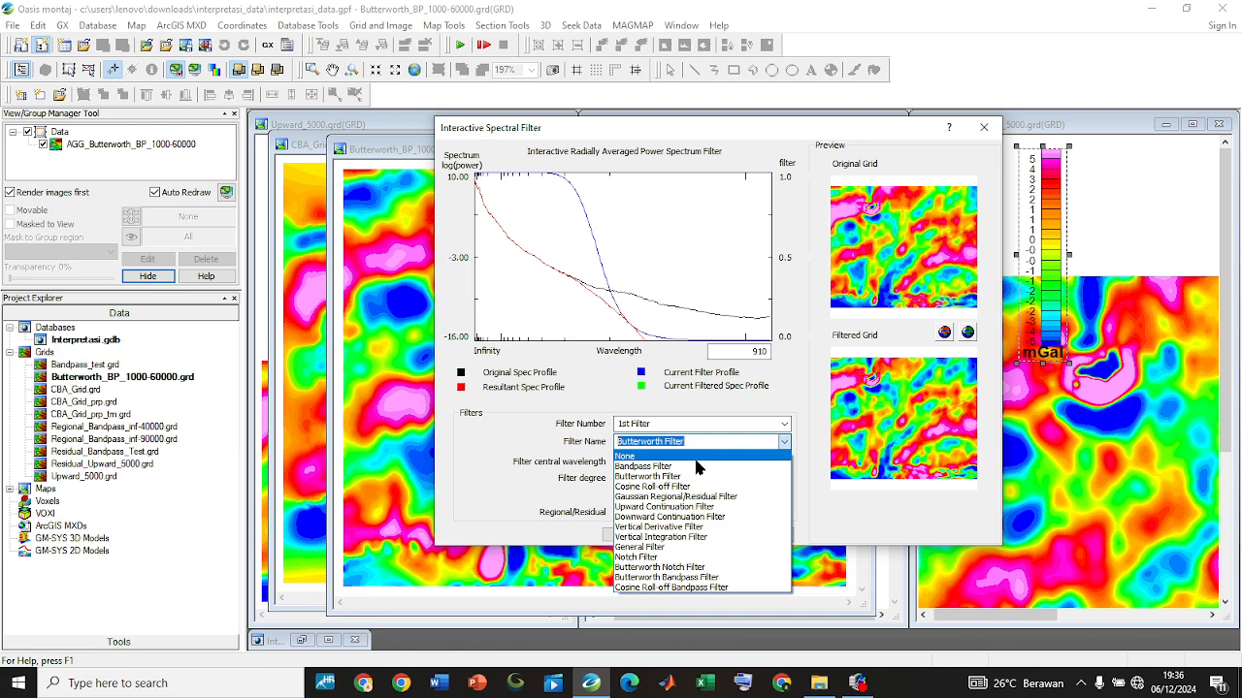
{"action": "left_click", "coordinate": [724, 578]}
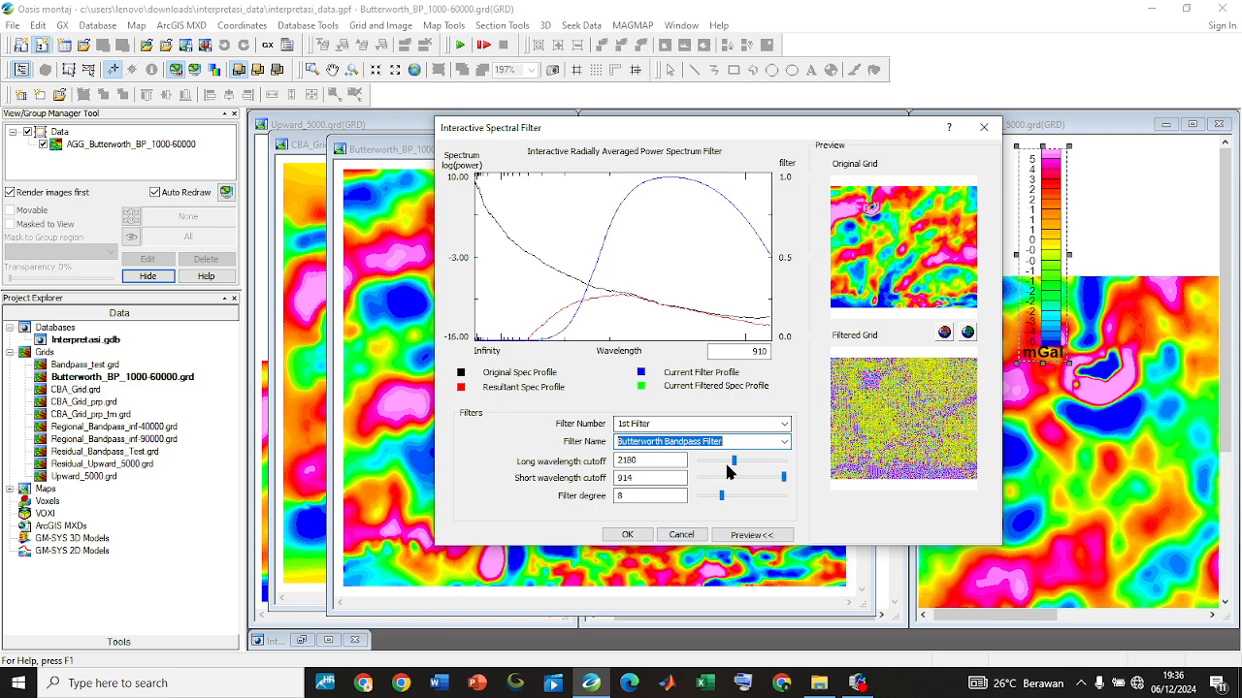
{"action": "left_click", "coordinate": [784, 441]}
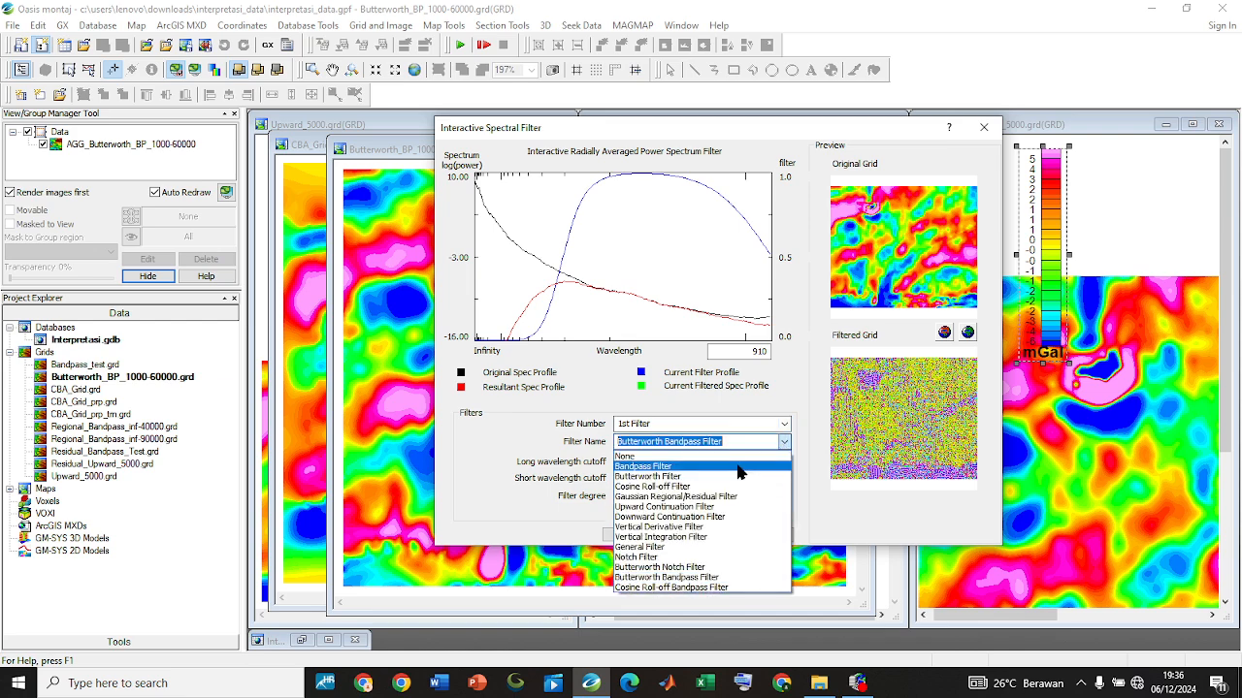
{"action": "left_click", "coordinate": [739, 468]}
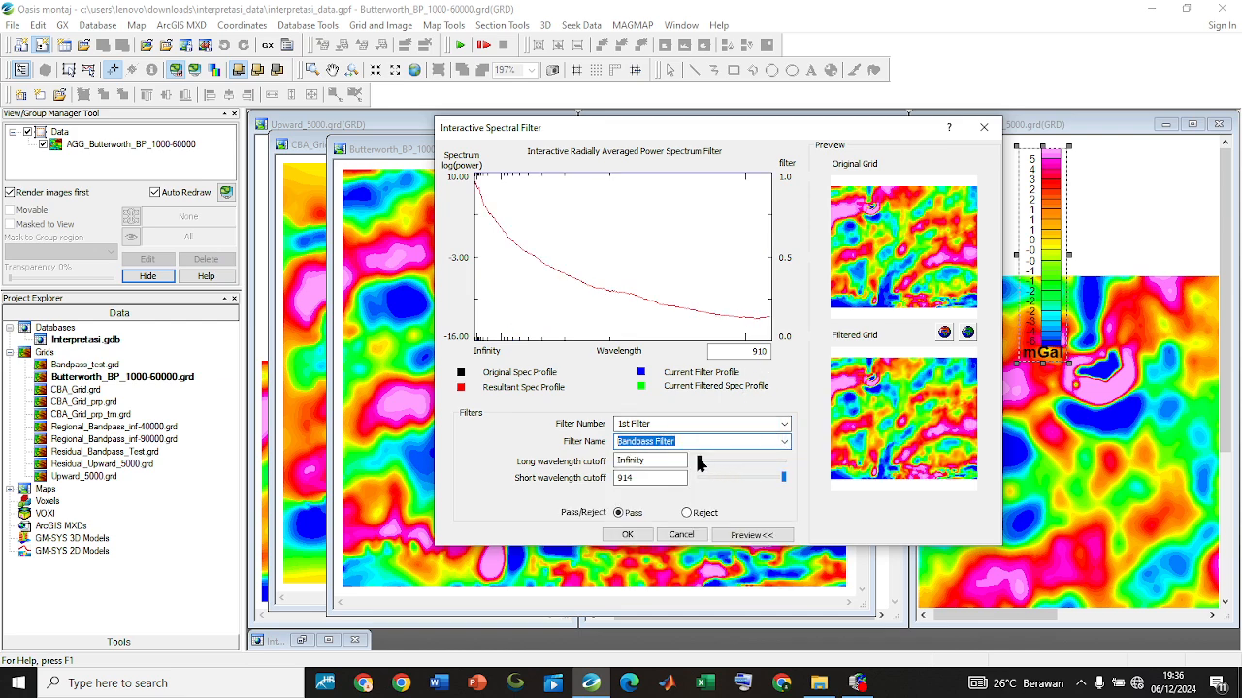
{"action": "left_click_drag", "start_coordinate": [476, 257], "coordinate": [543, 257]}
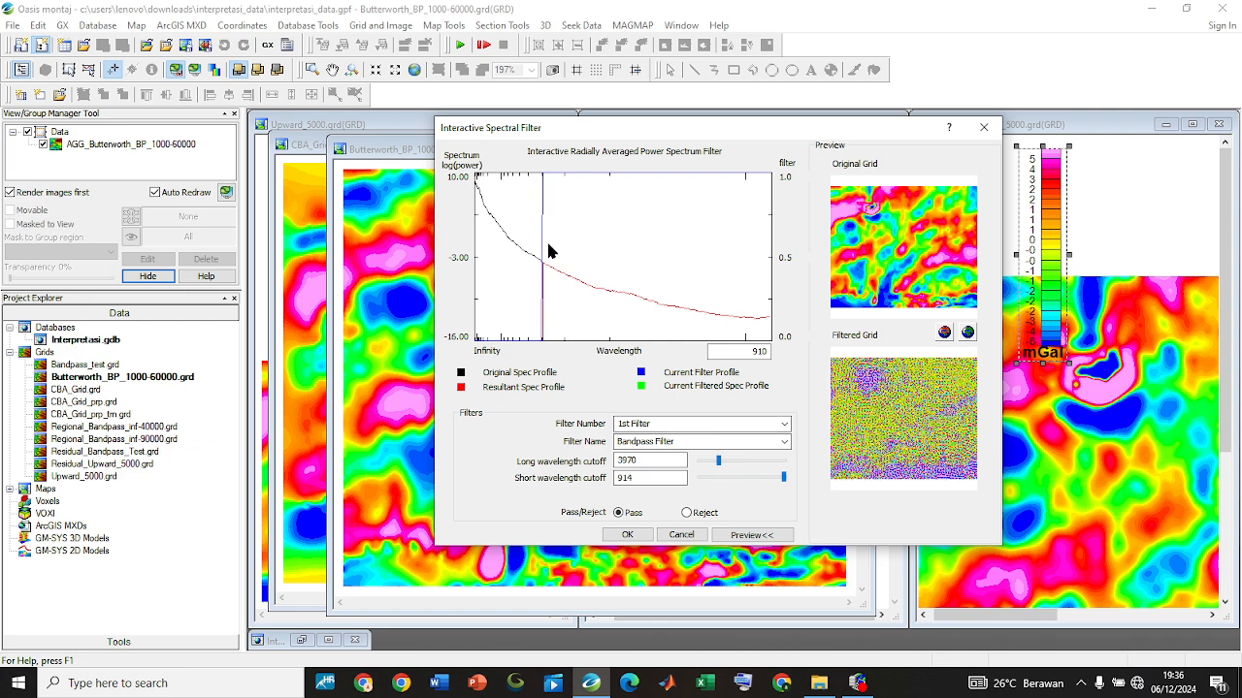
{"action": "left_click", "coordinate": [721, 462]}
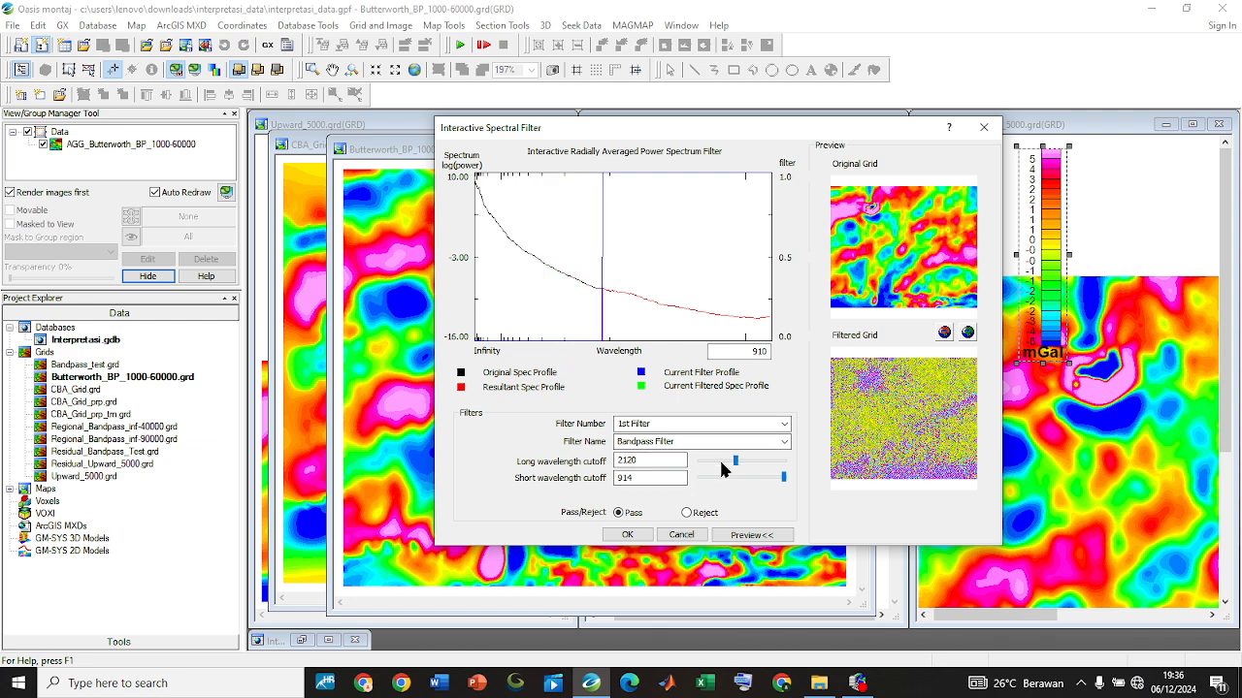
{"action": "left_click_drag", "start_coordinate": [734, 468], "coordinate": [720, 466]}
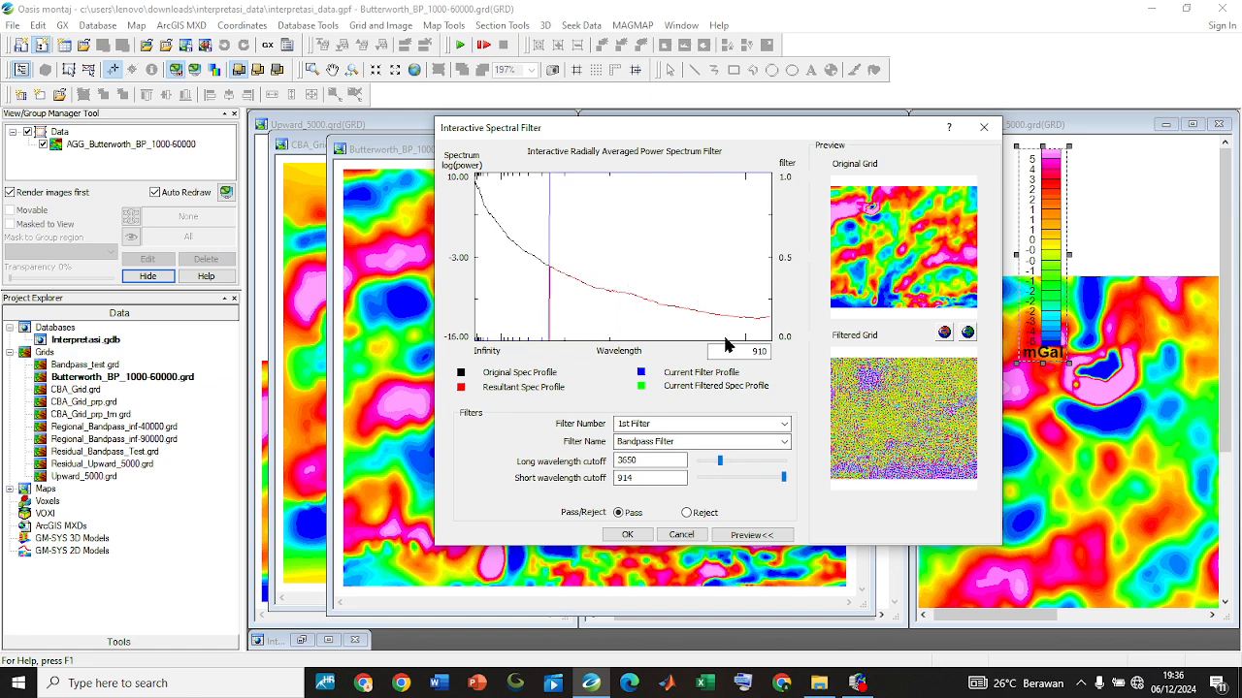
{"action": "left_click_drag", "start_coordinate": [782, 476], "coordinate": [758, 476]}
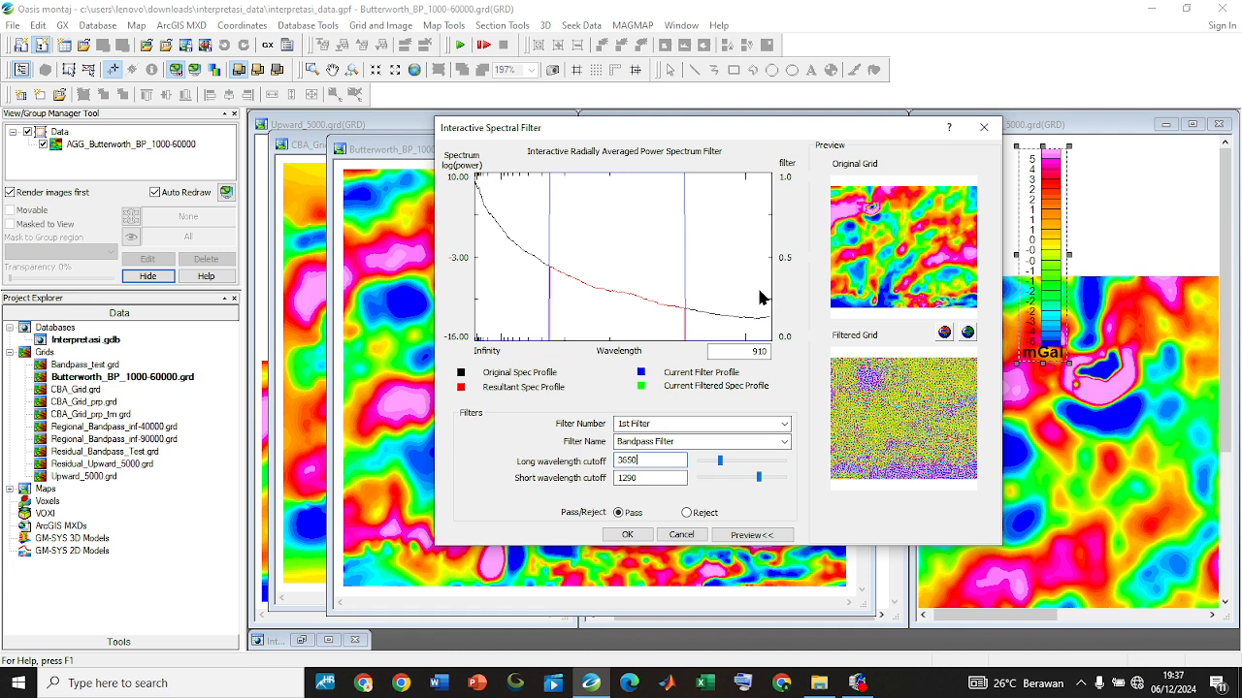
{"action": "left_click_drag", "start_coordinate": [758, 477], "coordinate": [712, 460]}
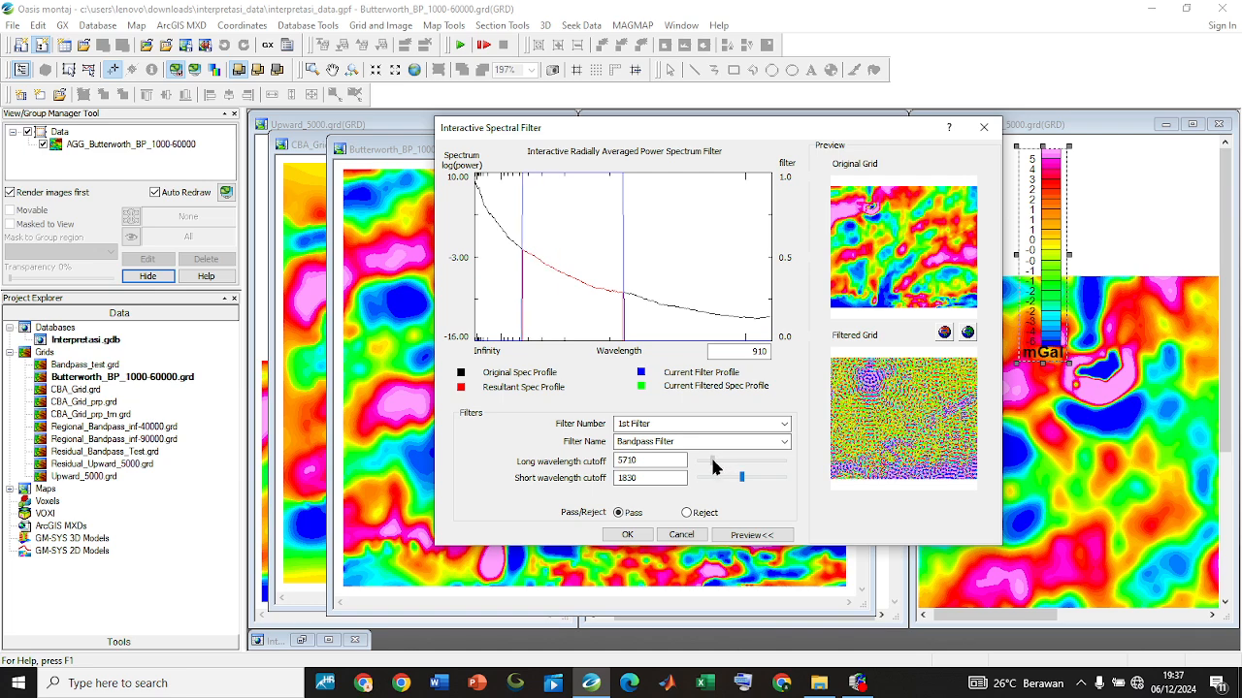
Preview the Downward Continuation Filter, then the Gaussian Regional/Residual Filter with standard deviations of 0.6566, 0.2189 and 0
{"action": "left_click", "coordinate": [785, 442]}
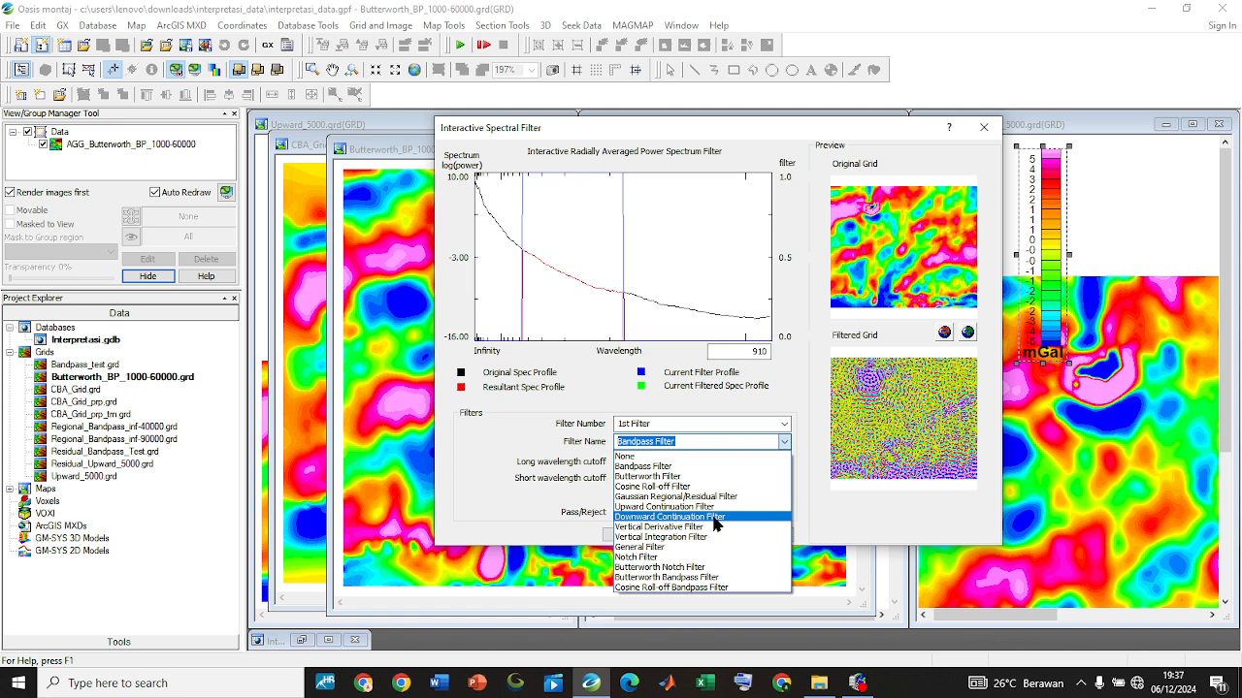
{"action": "left_click", "coordinate": [716, 517]}
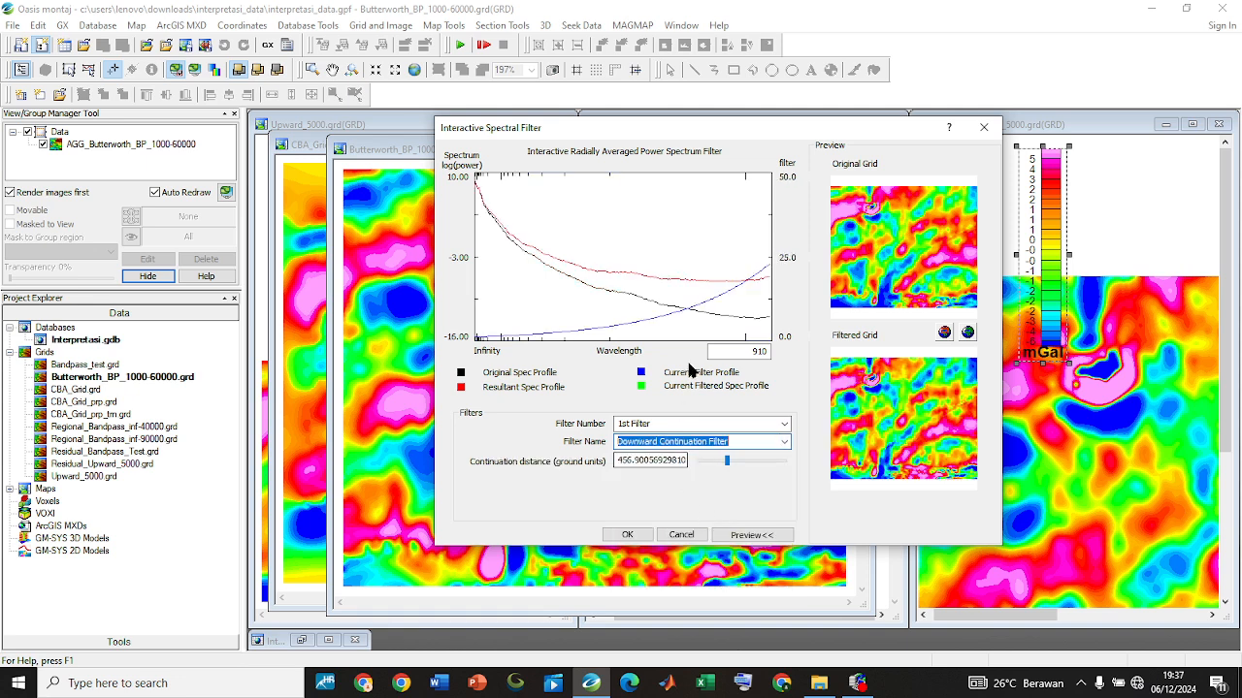
{"action": "left_click", "coordinate": [784, 443]}
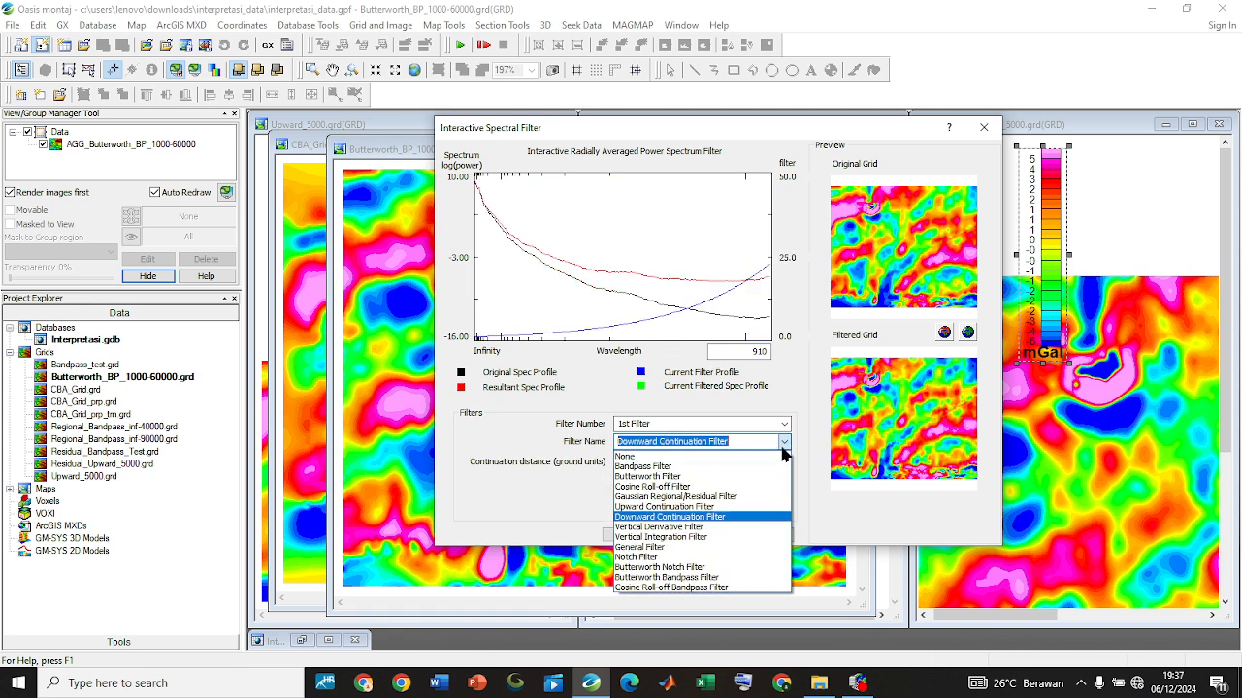
{"action": "left_click", "coordinate": [739, 497]}
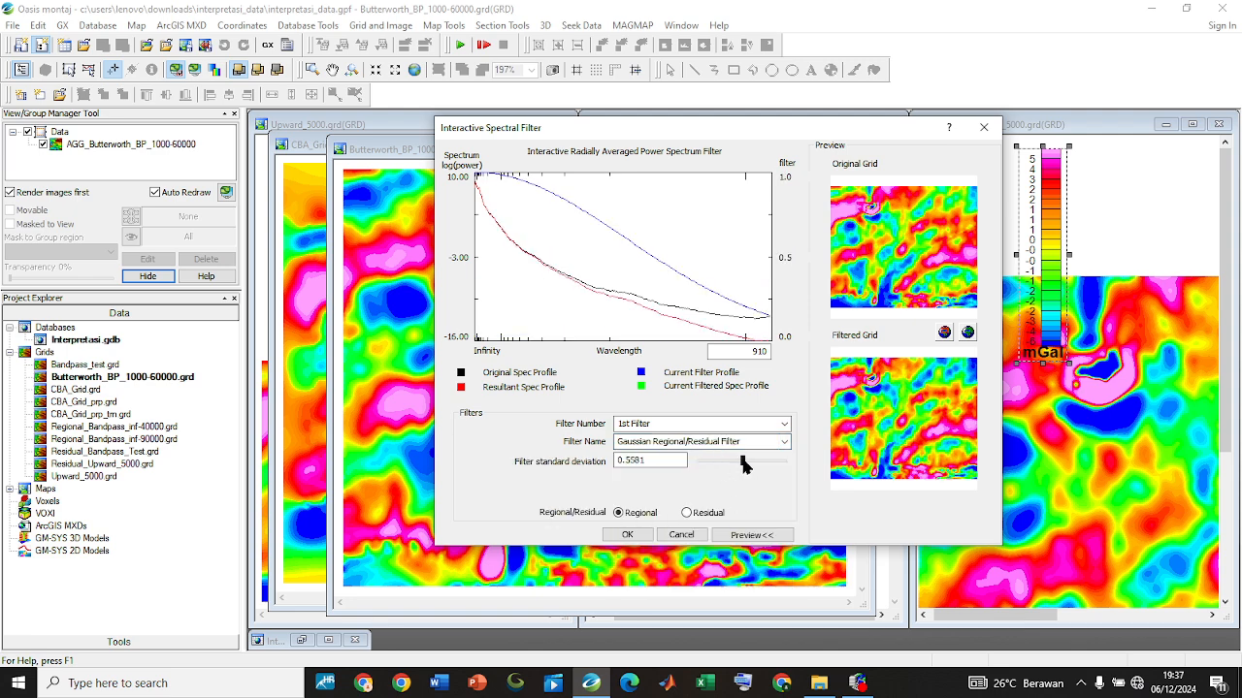
{"action": "mouse_move", "coordinate": [742, 463]}
{"action": "left_mouse_down"}
{"action": "mouse_move", "coordinate": [700, 464]}
{"action": "mouse_move", "coordinate": [767, 463]}
{"action": "left_mouse_up"}
{"action": "left_click", "coordinate": [763, 457]}
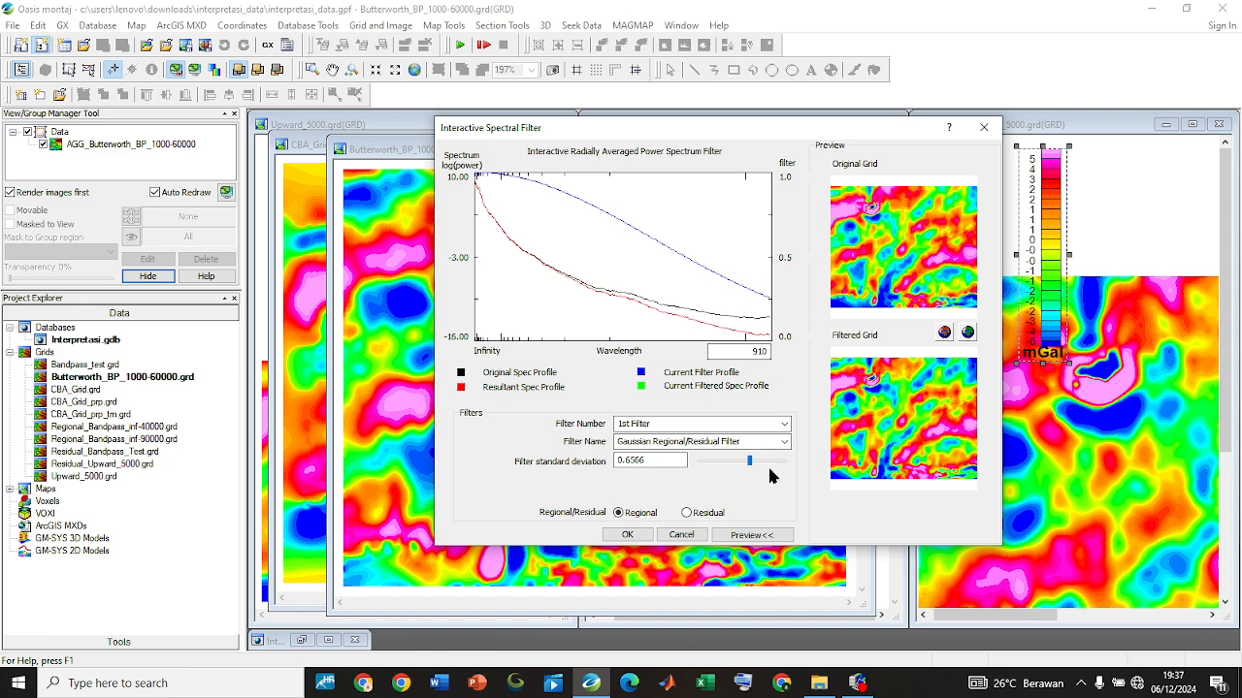
{"action": "left_click", "coordinate": [736, 461]}
{"action": "left_click", "coordinate": [722, 462]}
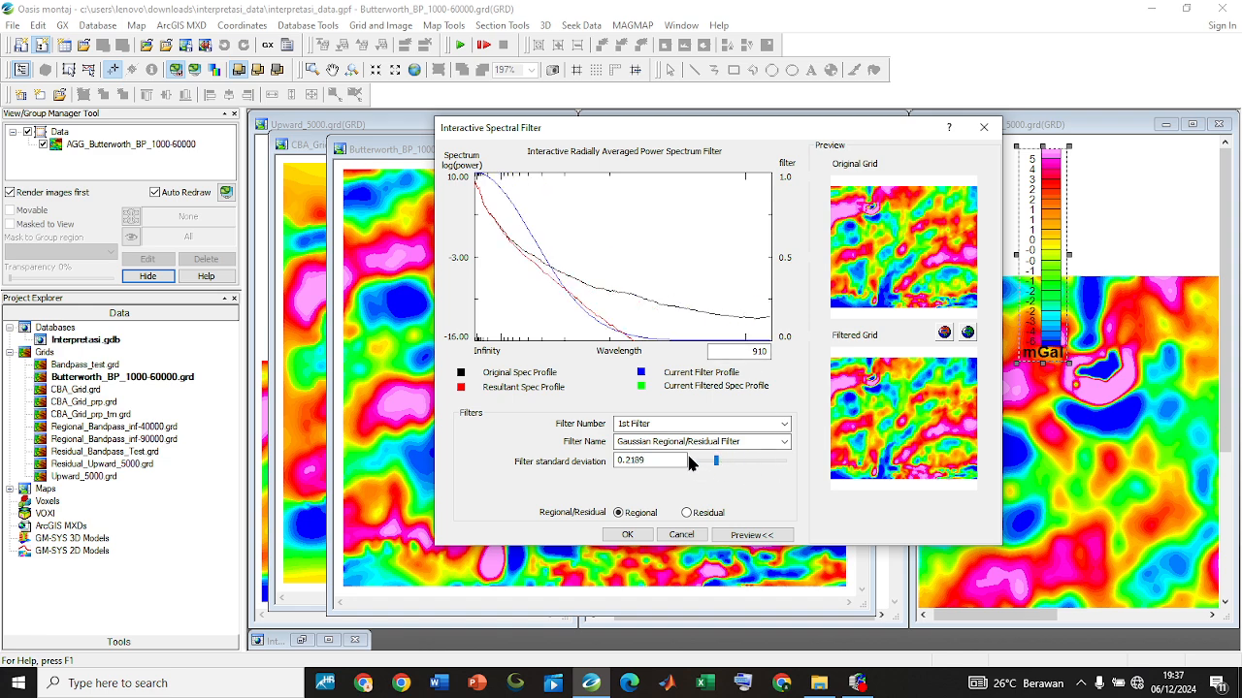
{"action": "left_click", "coordinate": [703, 461]}
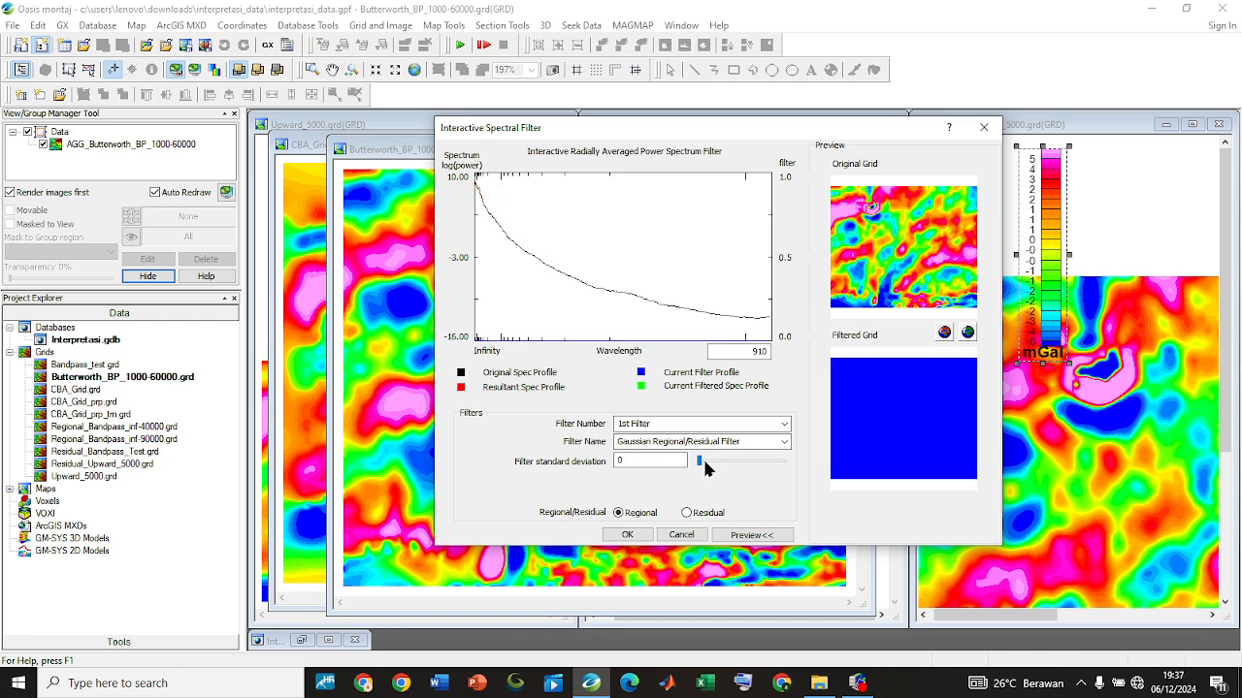
{"action": "left_click_drag", "start_coordinate": [699, 462], "coordinate": [756, 462]}
Switch to the Vertical Derivative Filter and compare previews for derivative orders of 0.4, 1, 3, 2.4 and 0
{"action": "left_click", "coordinate": [764, 442]}
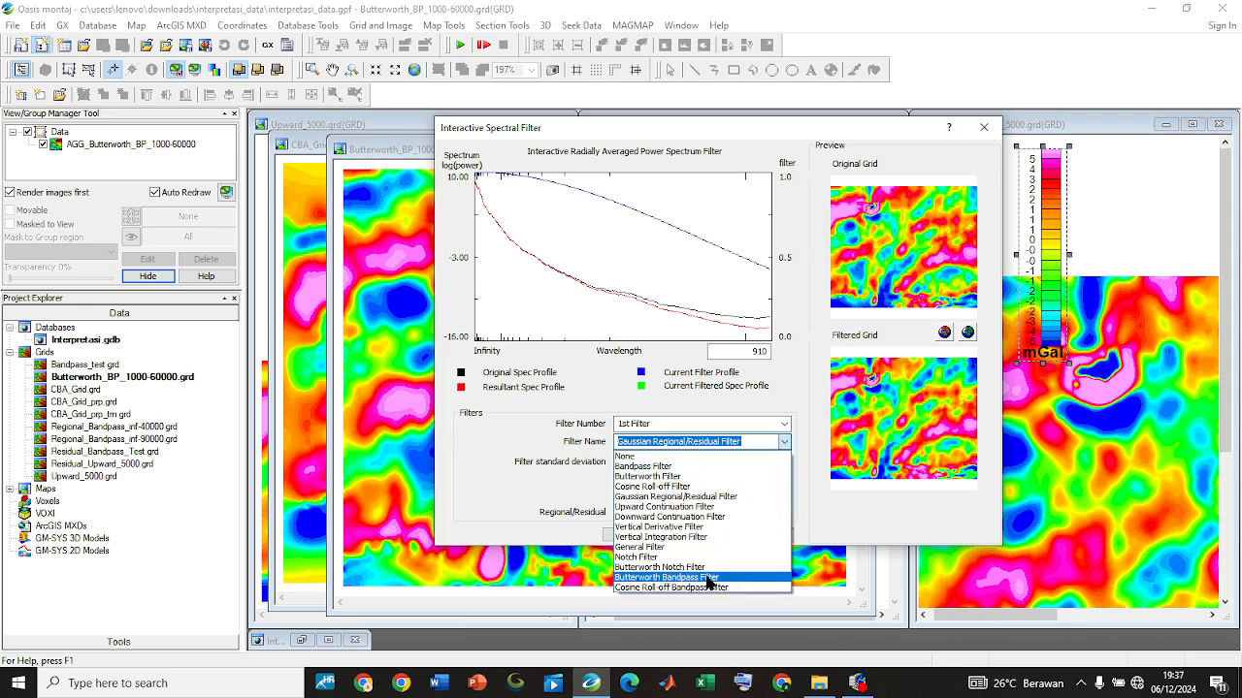
{"action": "left_click", "coordinate": [737, 526]}
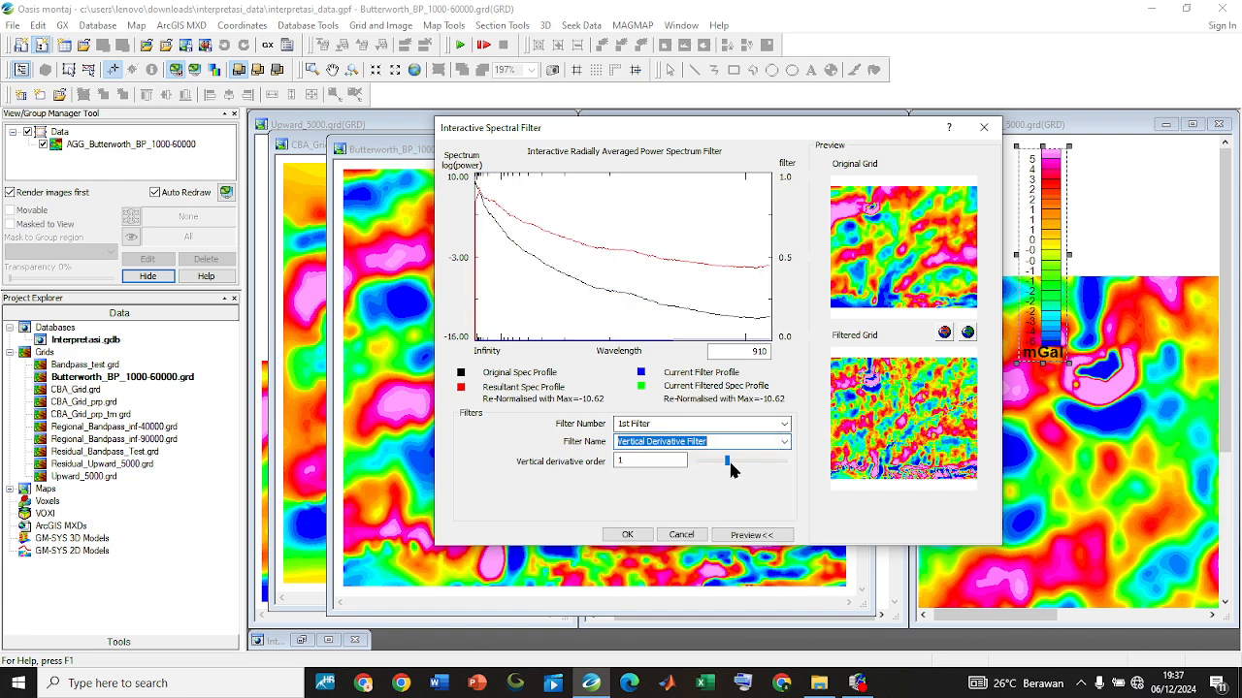
{"action": "left_click", "coordinate": [723, 463]}
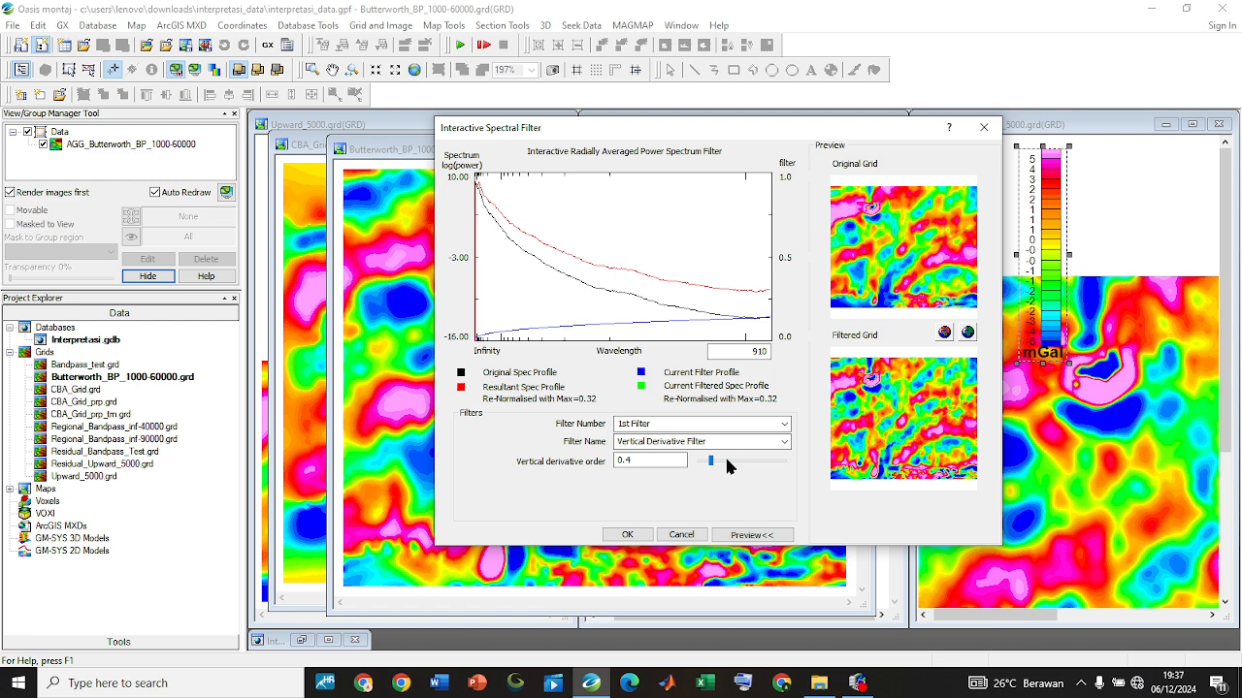
{"action": "left_click", "coordinate": [728, 462]}
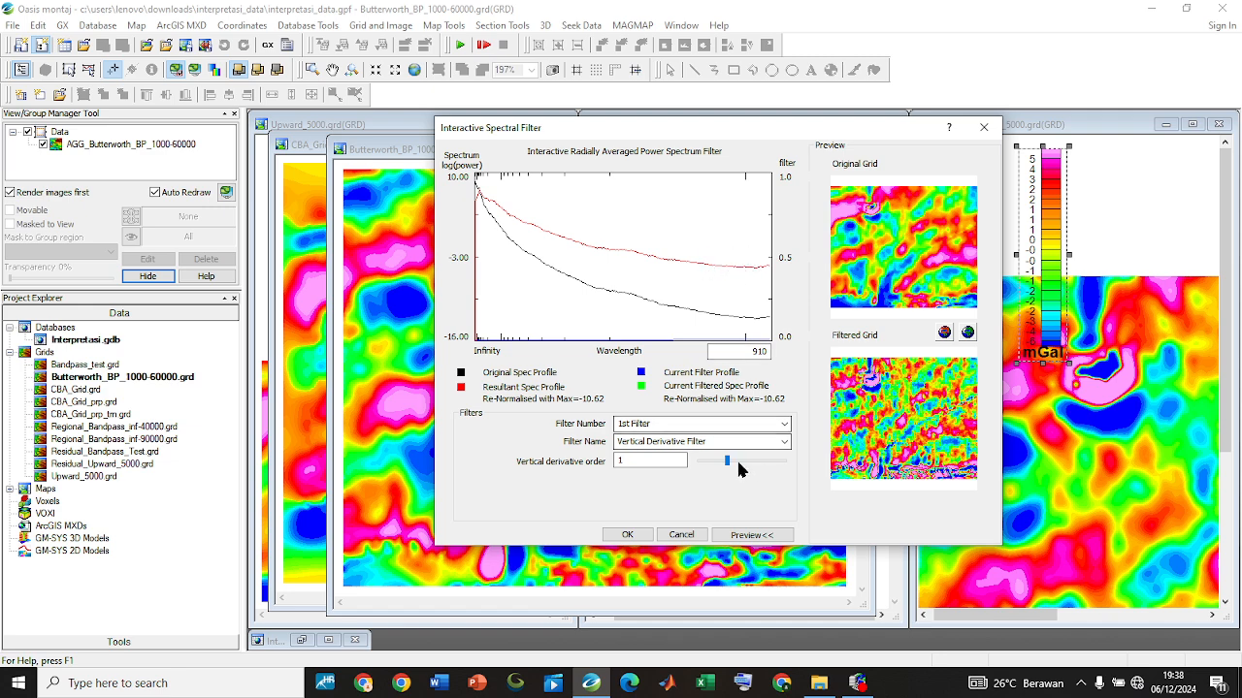
{"action": "left_click_drag", "start_coordinate": [727, 456], "coordinate": [793, 458]}
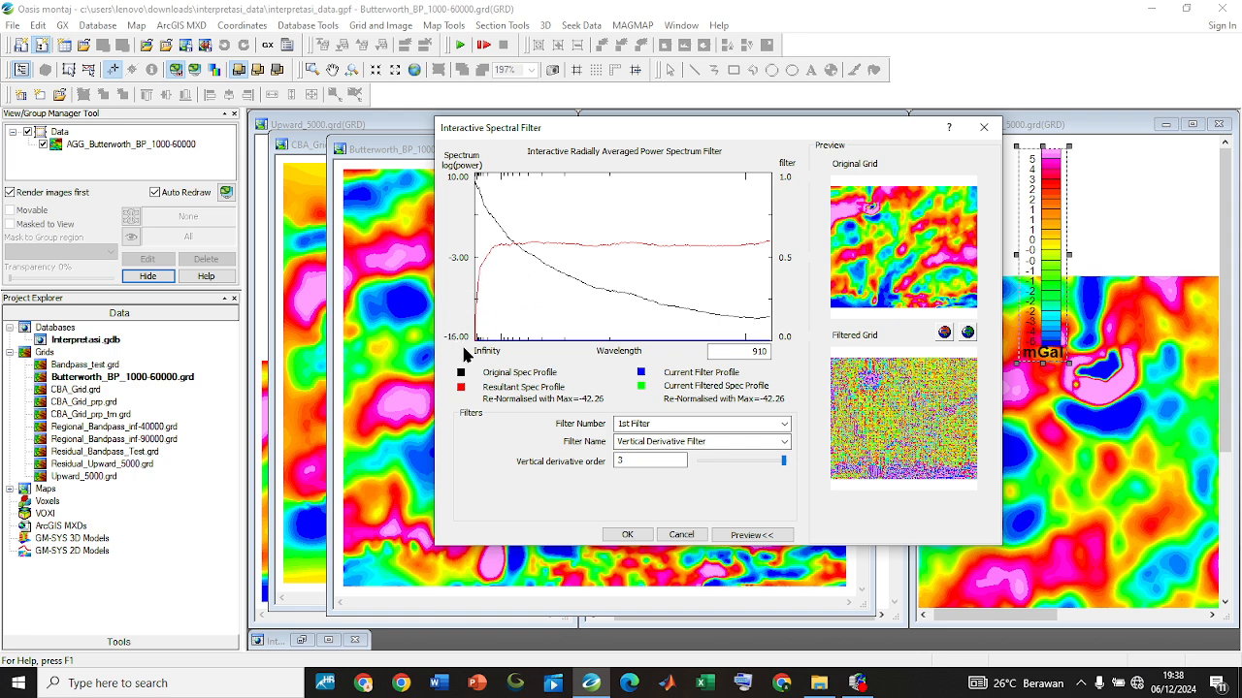
{"action": "left_click", "coordinate": [781, 462]}
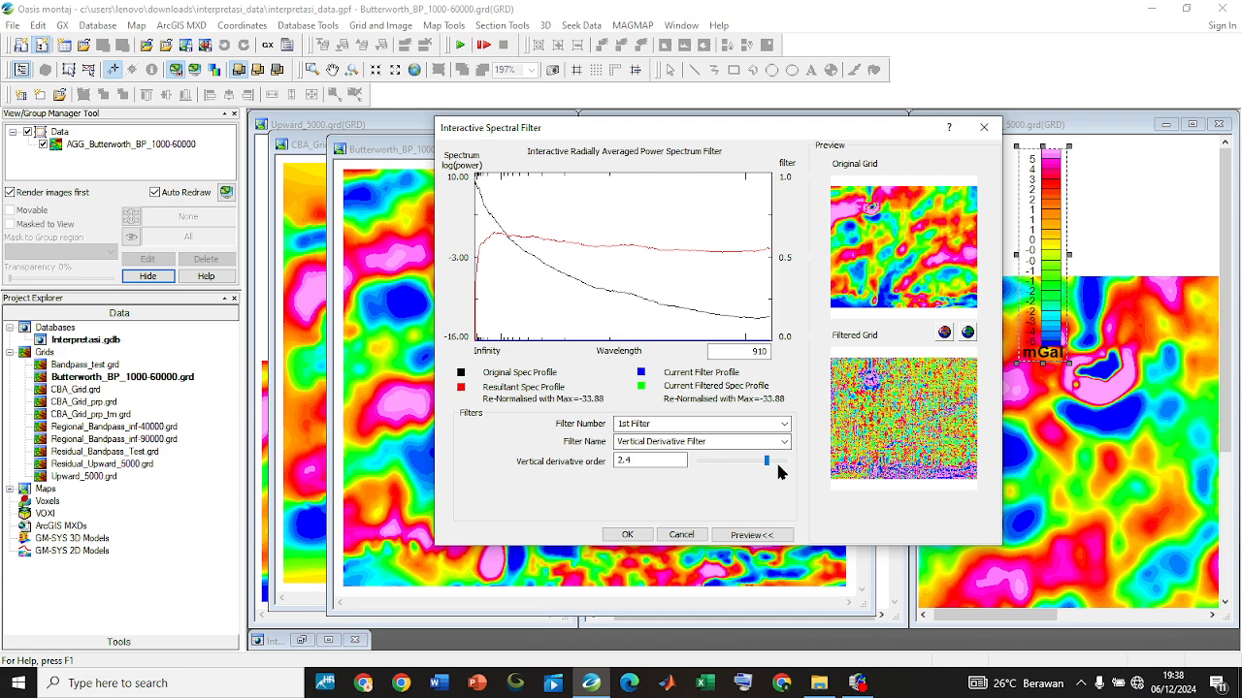
{"action": "left_click_drag", "start_coordinate": [763, 462], "coordinate": [711, 471]}
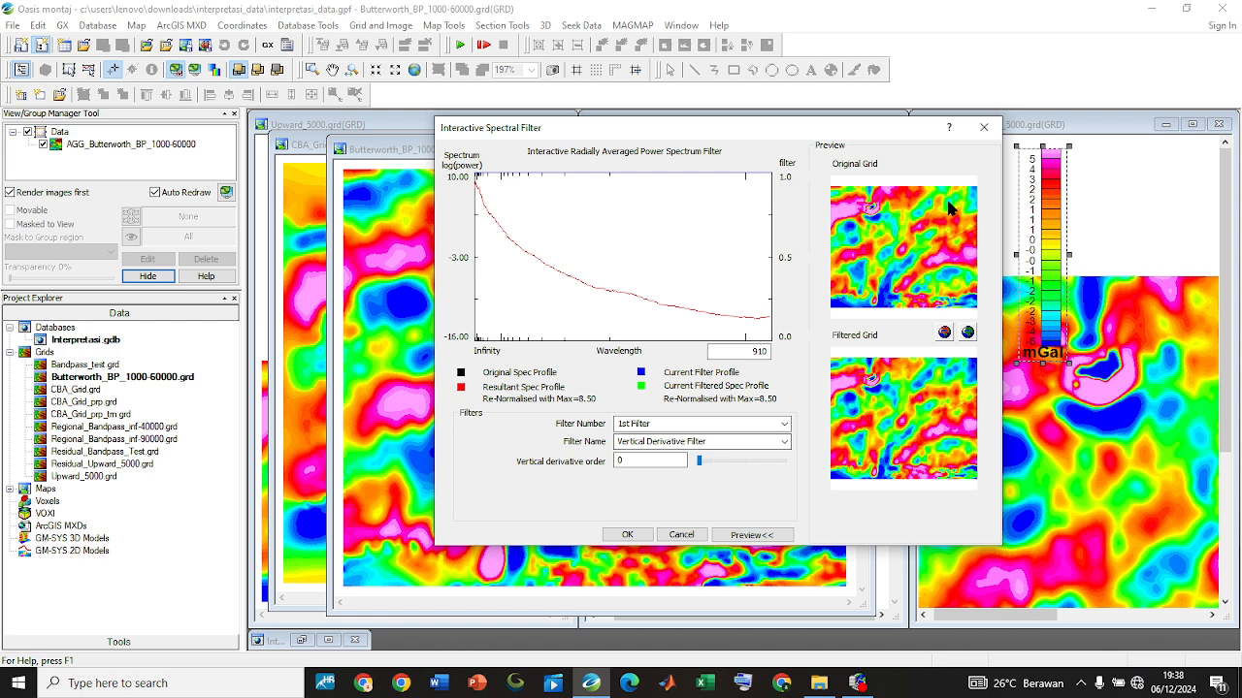
Close the interactive filter without applying it, along with the Butterworth_BP_1000-60000 and CBA_Grid_prp grid windows
{"action": "left_click", "coordinate": [983, 127]}
{"action": "left_click_drag", "start_coordinate": [742, 149], "coordinate": [750, 208]}
{"action": "left_click", "coordinate": [860, 208]}
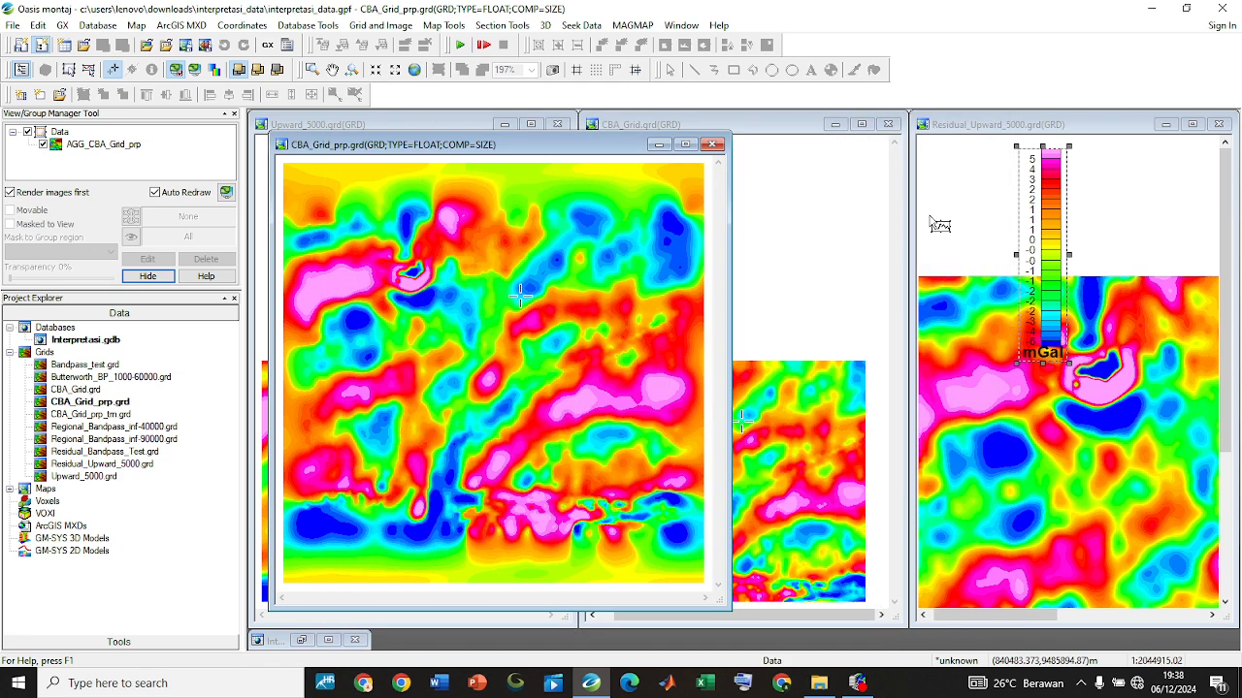
{"action": "left_click", "coordinate": [712, 144]}
Tile the grid windows vertically and show the CBA_Grid and Residual_Upward_5000 maps at full extent
{"action": "left_click", "coordinate": [683, 26]}
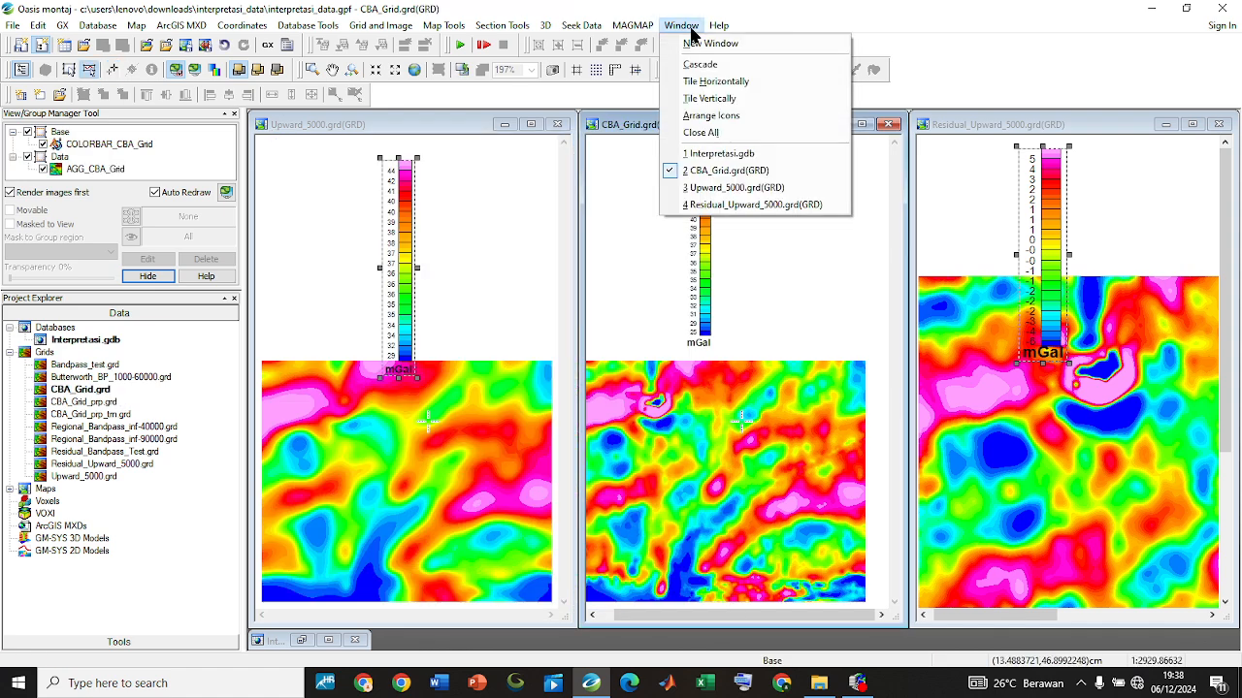
{"action": "left_click", "coordinate": [735, 101]}
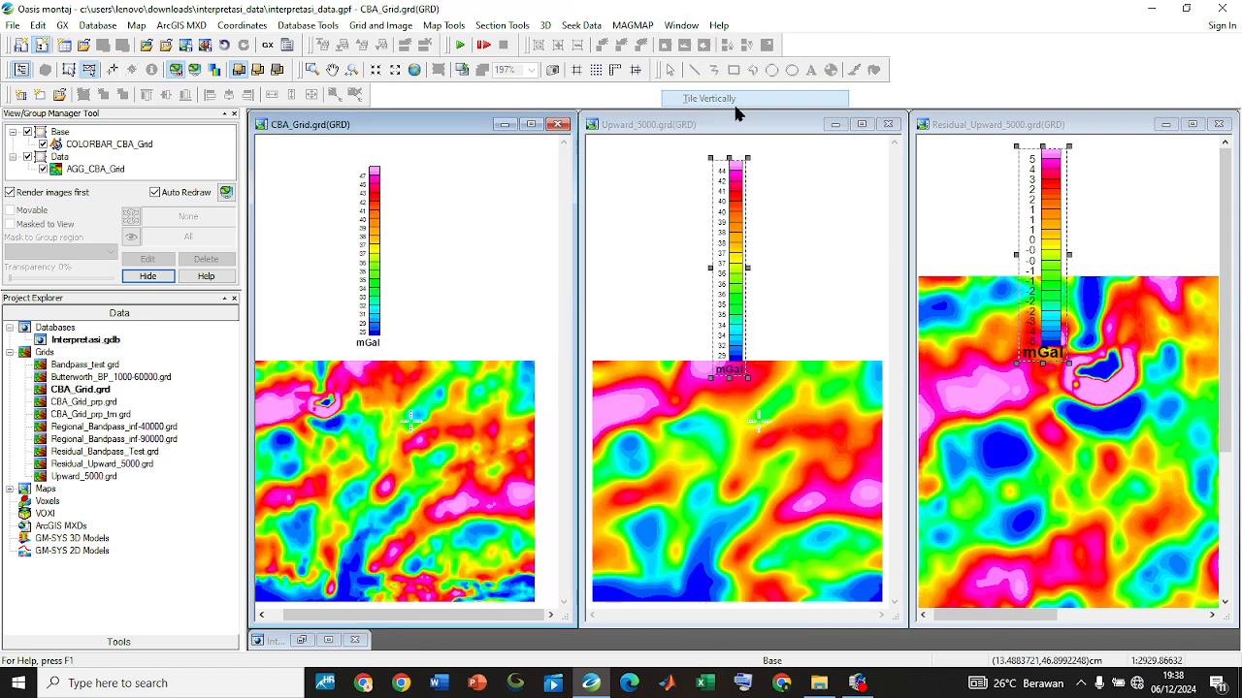
{"action": "left_click", "coordinate": [770, 433]}
{"action": "left_click", "coordinate": [423, 152]}
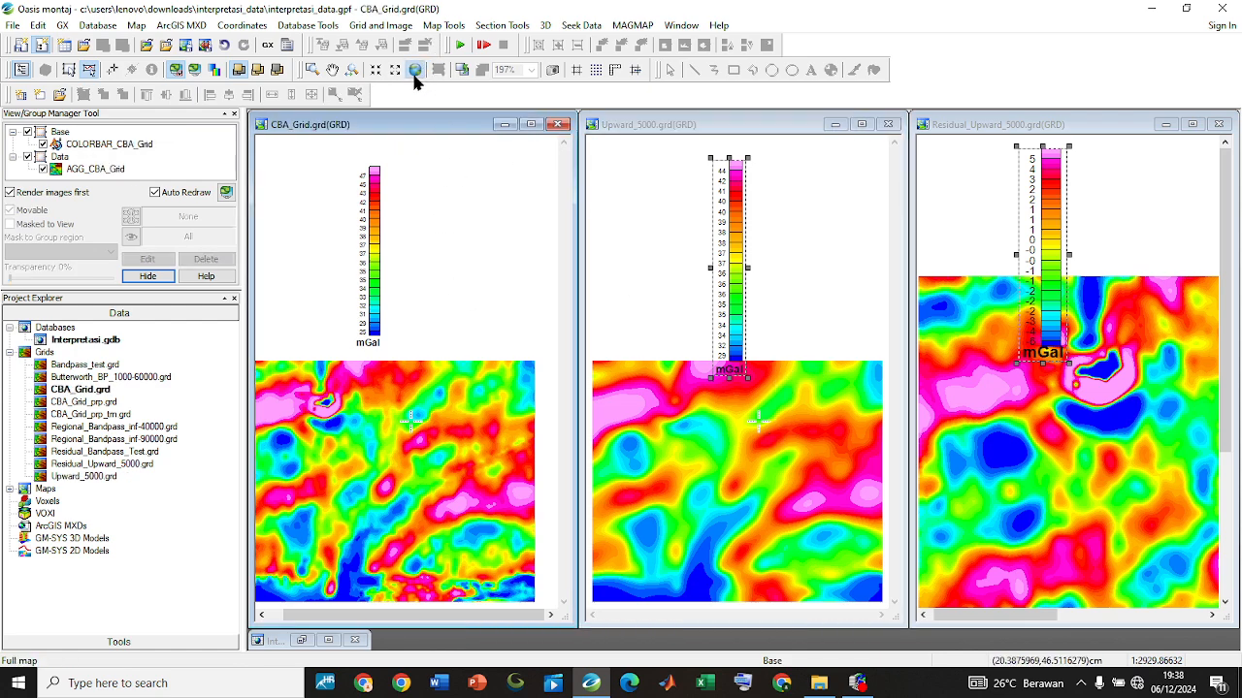
{"action": "left_click", "coordinate": [415, 72]}
{"action": "left_click", "coordinate": [941, 223]}
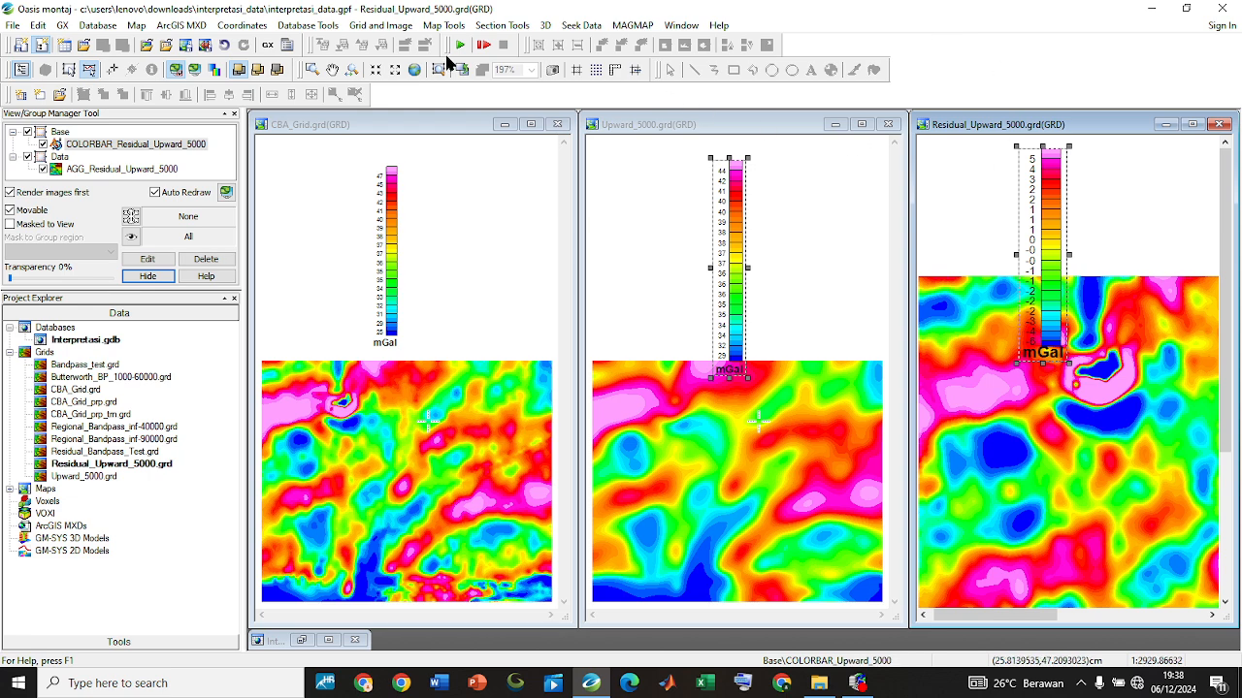
{"action": "left_click", "coordinate": [415, 70]}
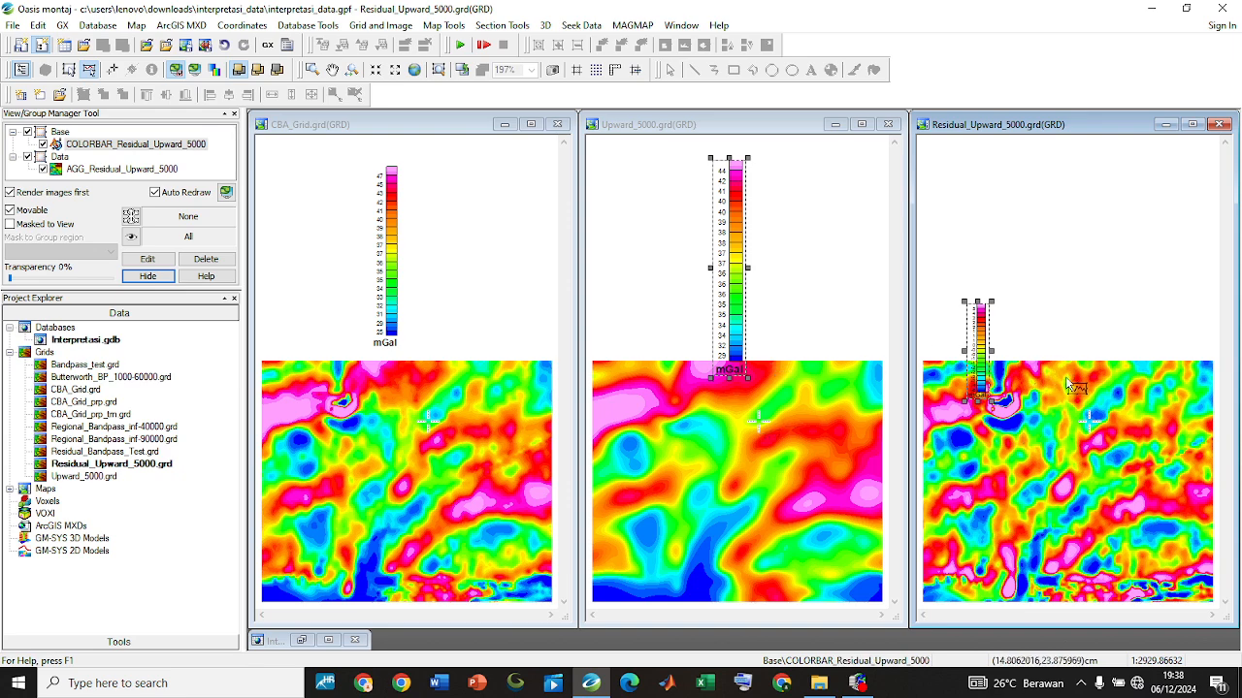
{"action": "left_click", "coordinate": [1057, 315]}
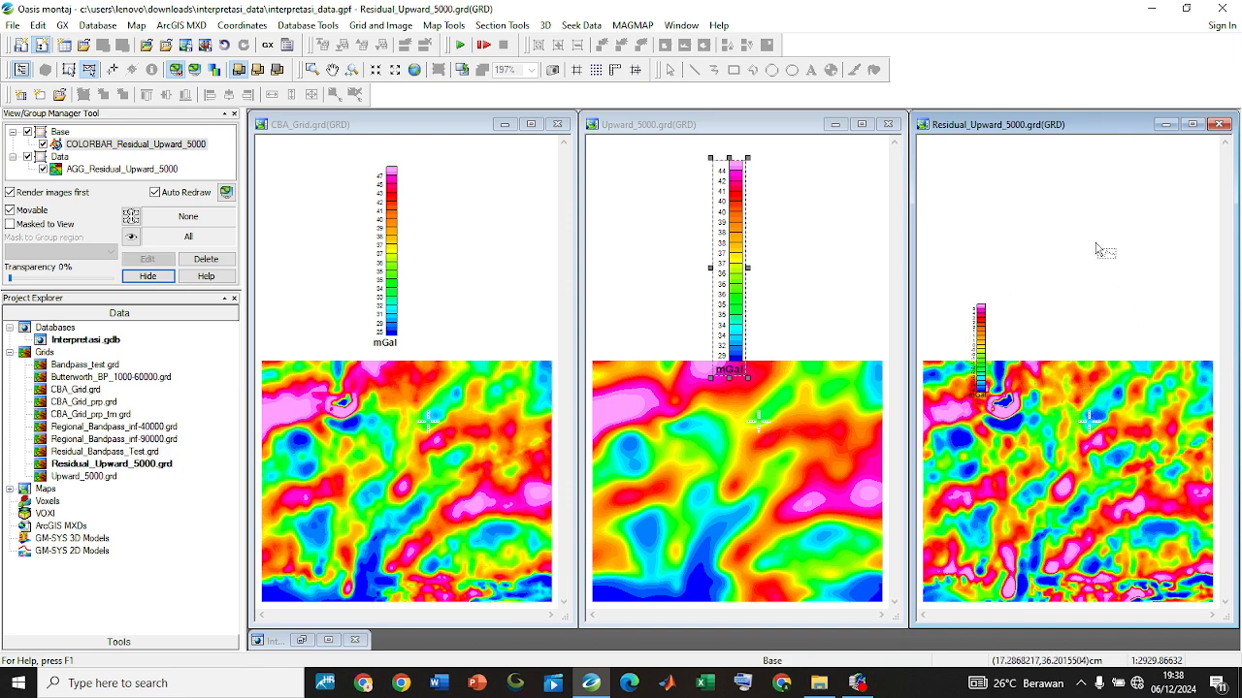